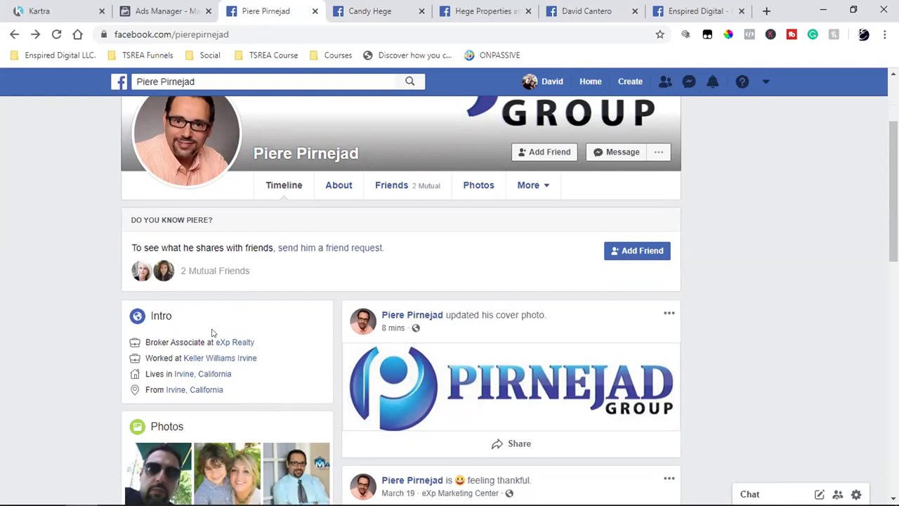
# Step: Review the Intro details on the agent's personal profile and the About and Home sections of the Hege Properties page
pyautogui.moveTo(152, 342); pyautogui.dragTo(203, 397)
pyautogui.click(301, 390)
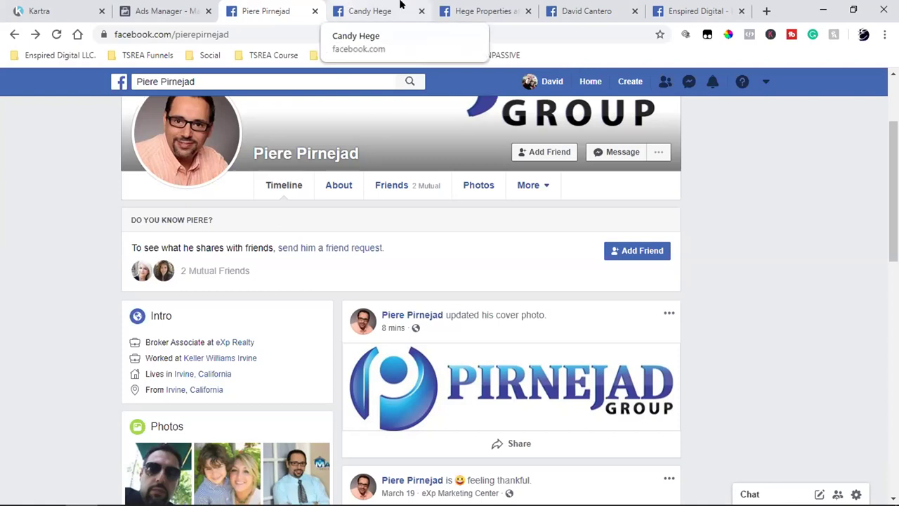
pyautogui.click(478, 9)
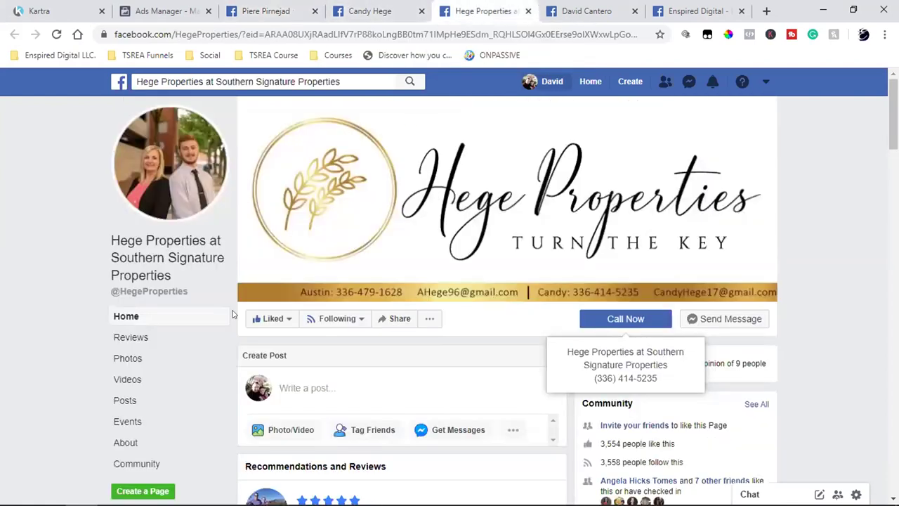
pyautogui.click(143, 449)
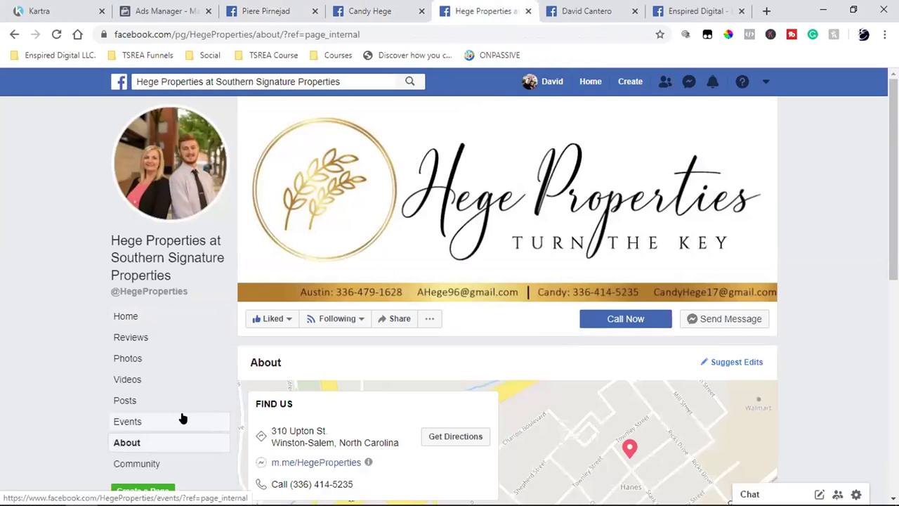
pyautogui.click(130, 322)
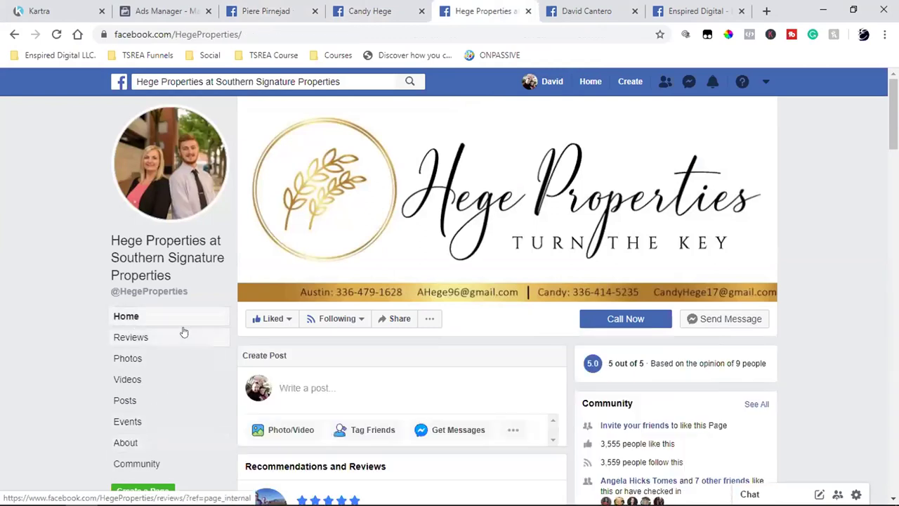
# Step: Return to the eXp Realty agent's personal profile and open your own profile in a new browser tab
pyautogui.click(260, 10)
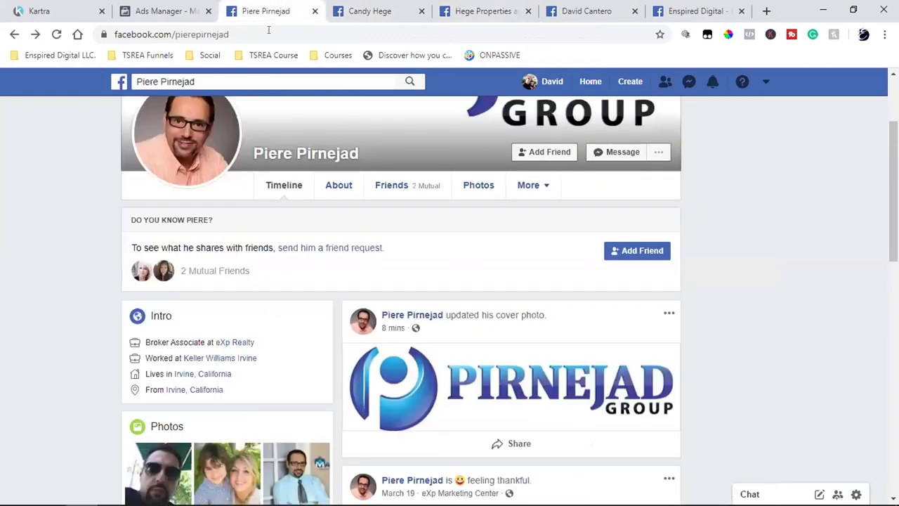
pyautogui.rightClick(532, 80)
pyautogui.click(583, 89)
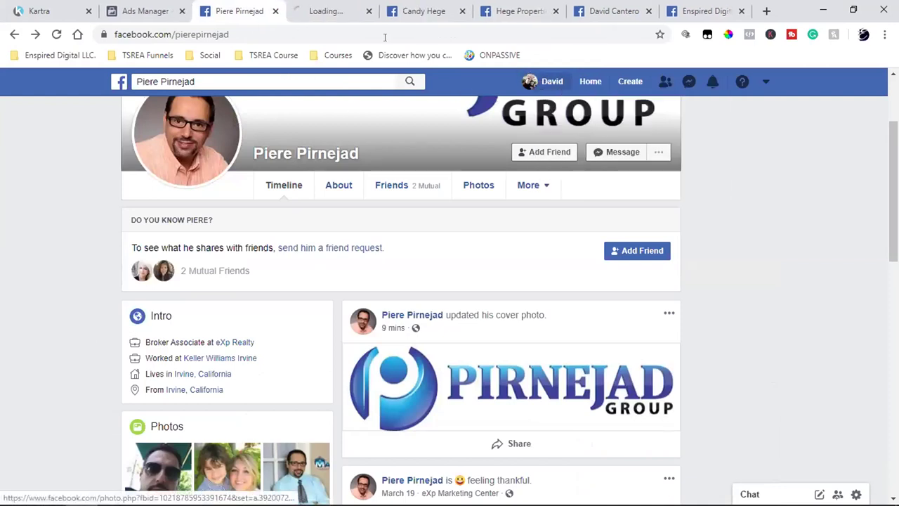
# Step: Copy the agent's full name from the search box and paste it into the search box on your own profile
pyautogui.click(198, 81)
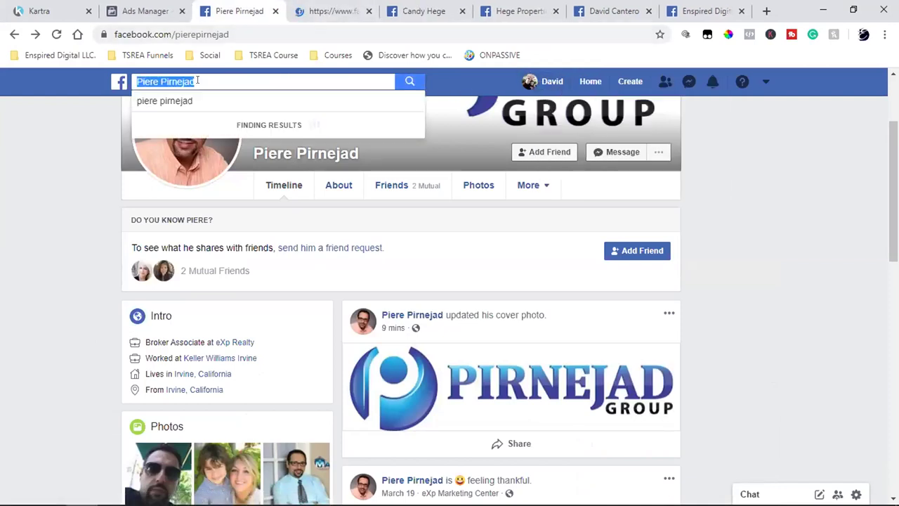
pyautogui.rightClick(176, 82)
pyautogui.click(200, 127)
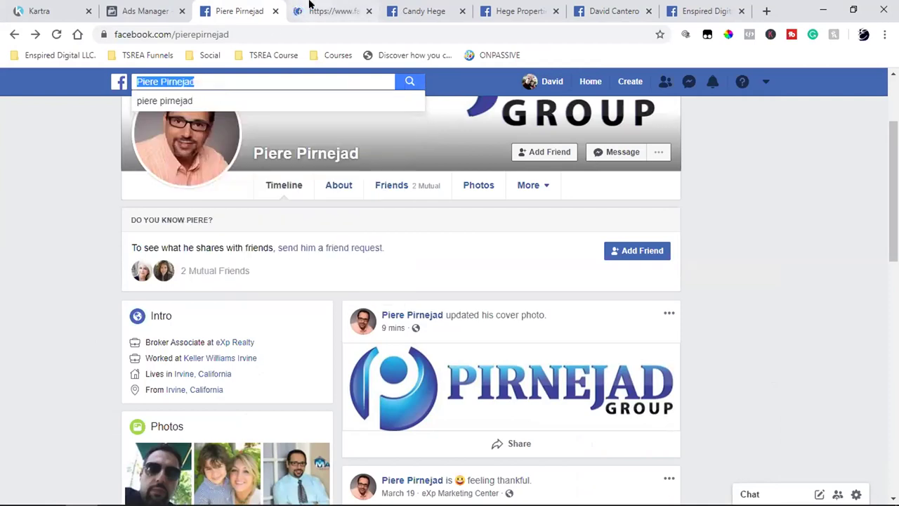
pyautogui.click(309, 4)
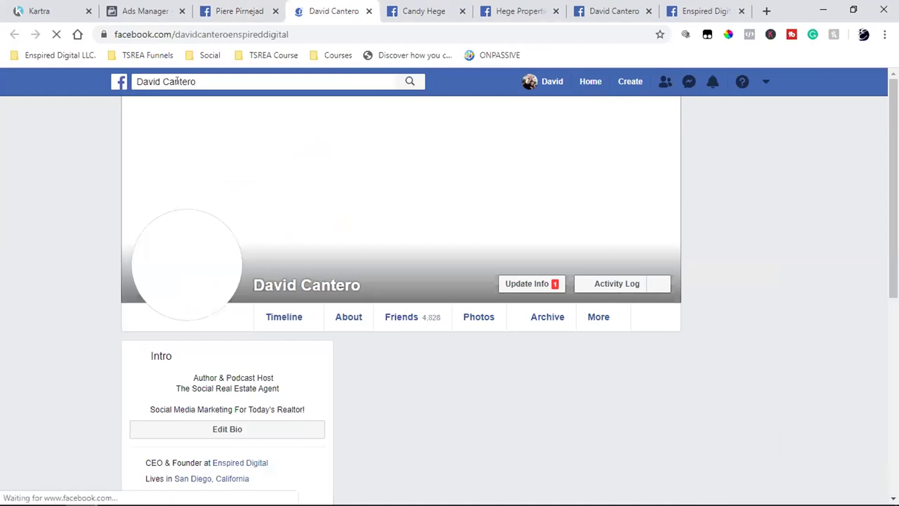
pyautogui.click(177, 82)
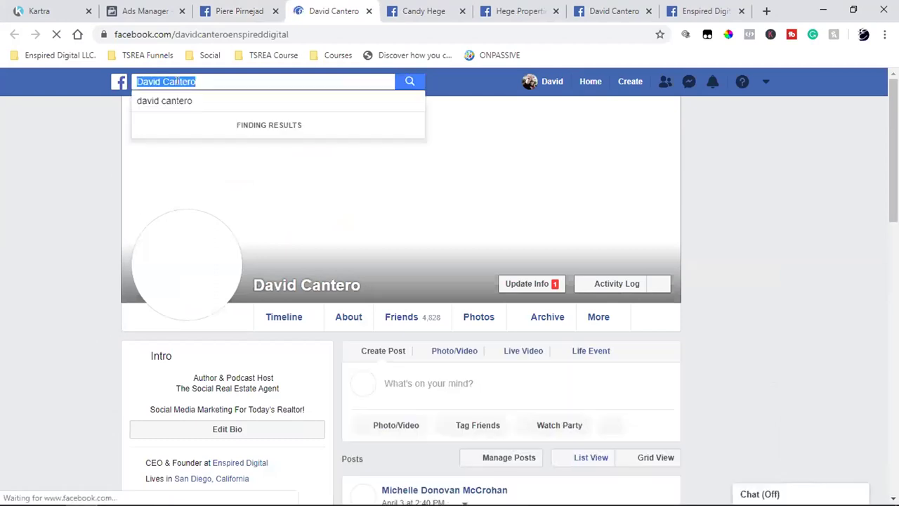
pyautogui.hotkey('ctrl', 'v')
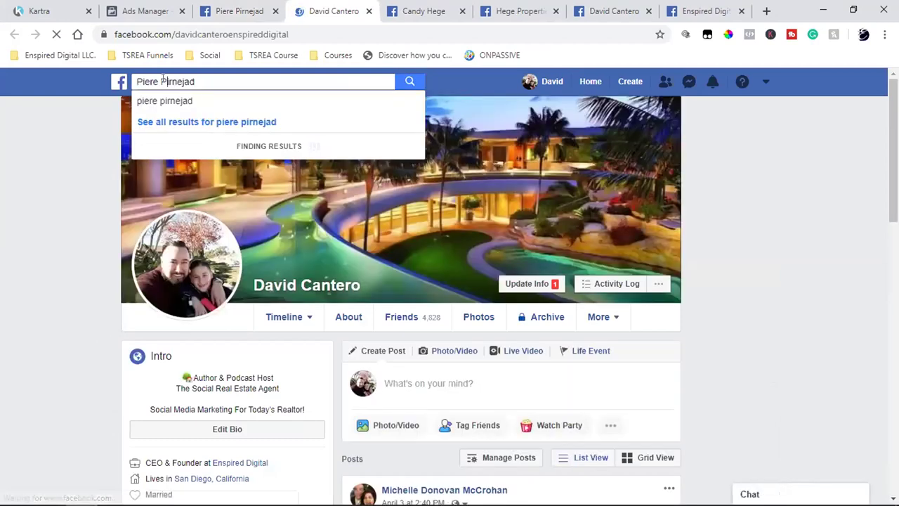
# Step: Change the search text to "Pirnejad Group", run the search, and limit the results to Pages
pyautogui.click(162, 82)
pyautogui.press('BackSpace')
pyautogui.press('BackSpace')
pyautogui.press('BackSpace')
pyautogui.press('BackSpace')
pyautogui.press('BackSpace')
pyautogui.press('BackSpace')
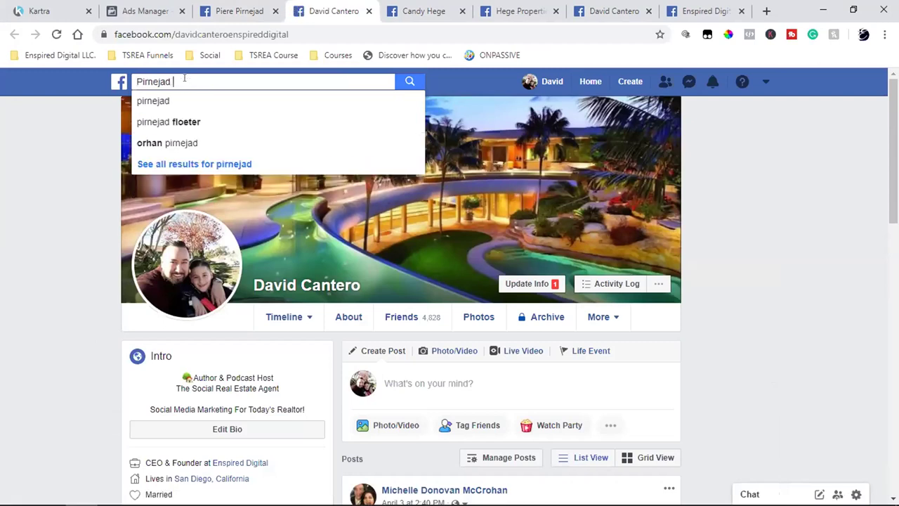
pyautogui.write('Gtroup')
pyautogui.press('BackSpace')
pyautogui.press('BackSpace')
pyautogui.press('BackSpace')
pyautogui.press('BackSpace')
pyautogui.press('BackSpace')
pyautogui.write('roup')
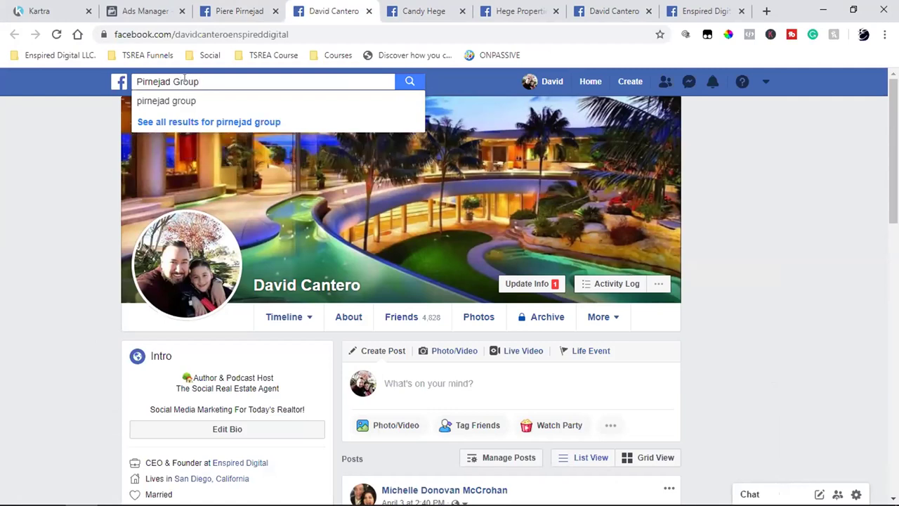
pyautogui.press('Return')
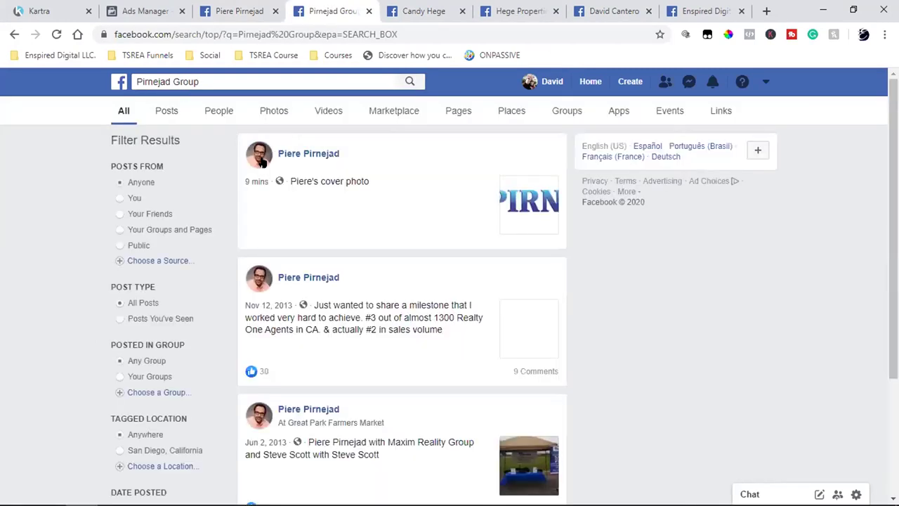
pyautogui.click(448, 112)
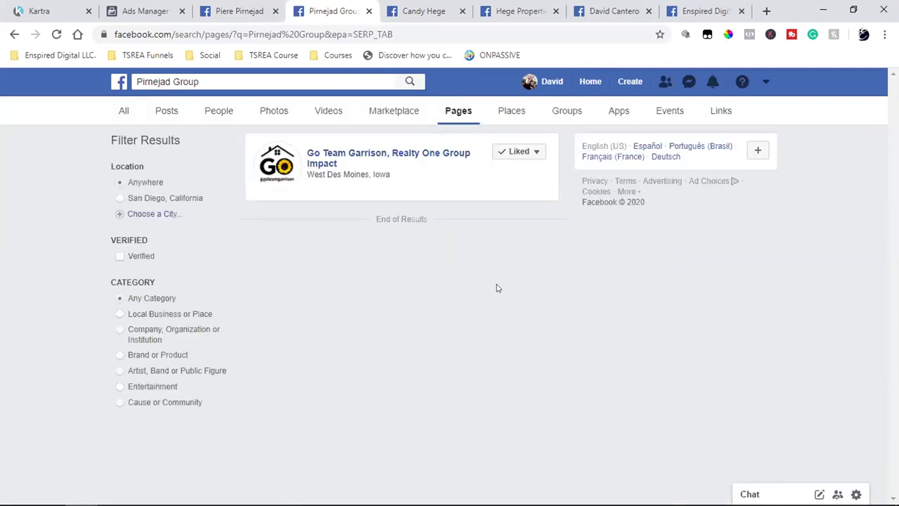
# Step: Copy the search text and use it without the space to open the business page at facebook.com/PirnejadGroup
pyautogui.click(176, 82)
pyautogui.rightClick(177, 81)
pyautogui.click(208, 116)
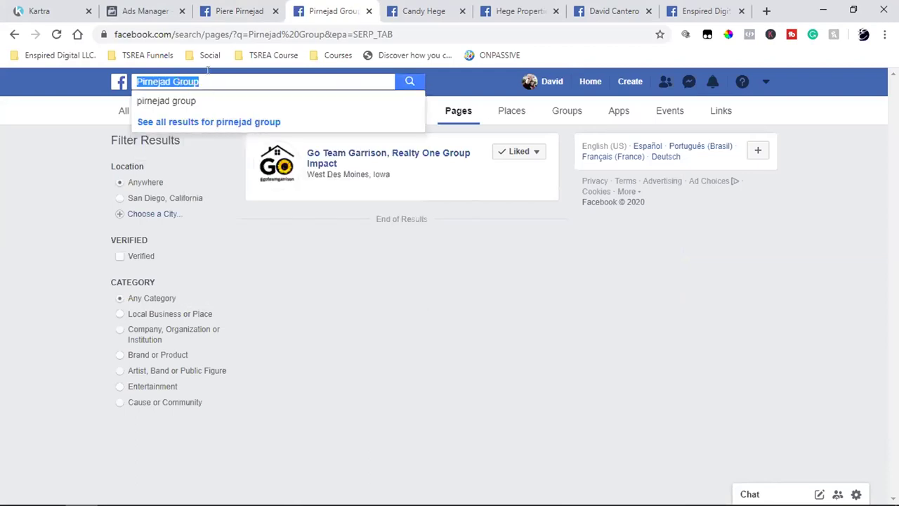
pyautogui.click(204, 34)
pyautogui.doubleClick(269, 34)
pyautogui.moveTo(228, 34); pyautogui.dragTo(534, 32)
pyautogui.press('BackSpace')
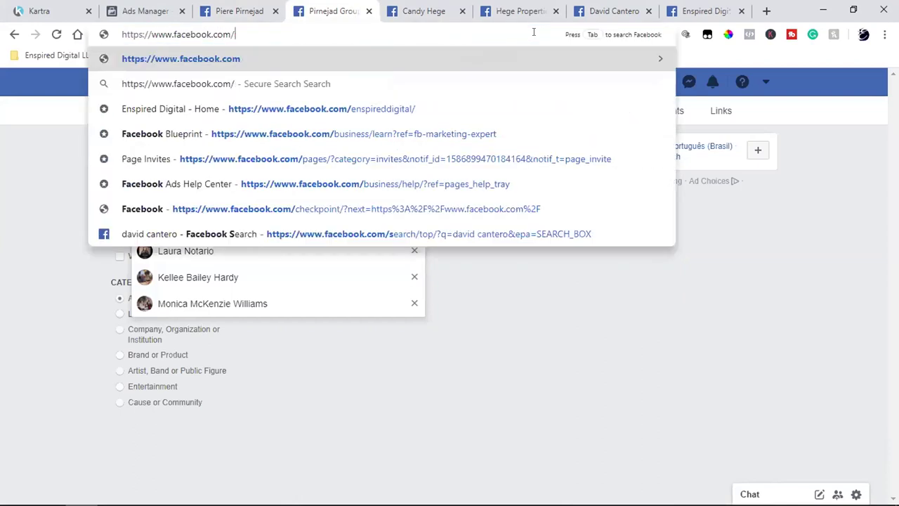
pyautogui.hotkey('ctrl', 'v')
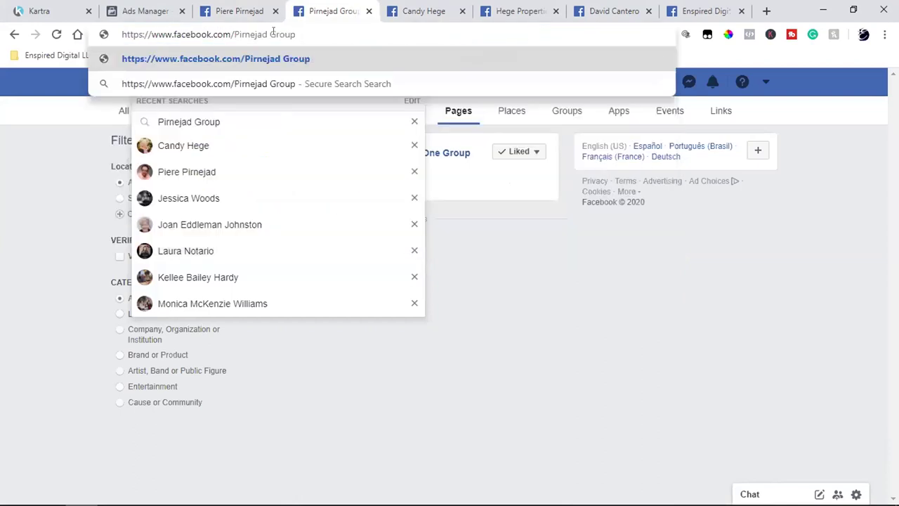
pyautogui.press('BackSpace')
pyautogui.press('Return')
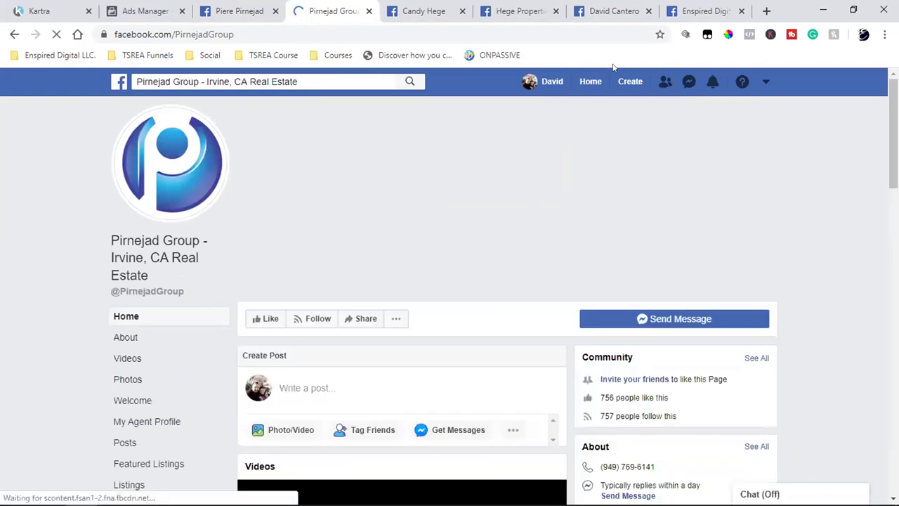
# Step: Open the Facebook News Feed in the browser tab that holds your own friends list
pyautogui.click(707, 9)
pyautogui.click(608, 10)
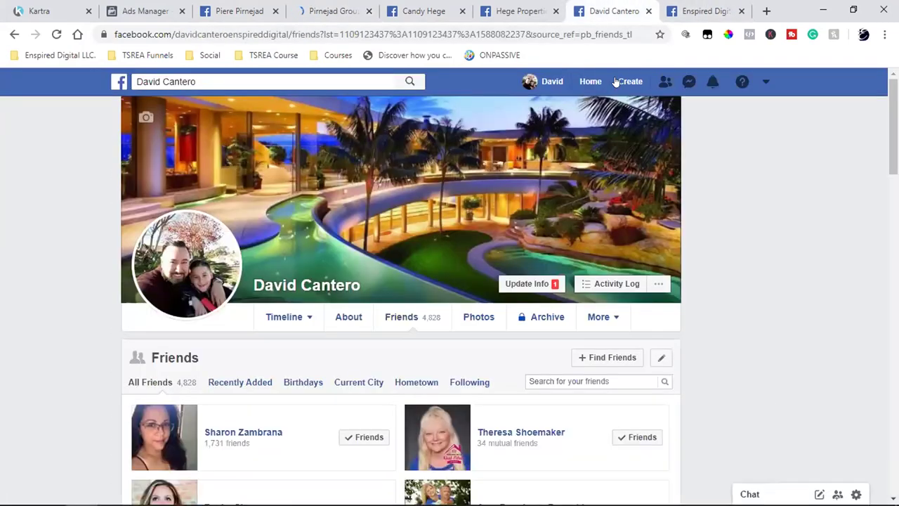
pyautogui.click(590, 81)
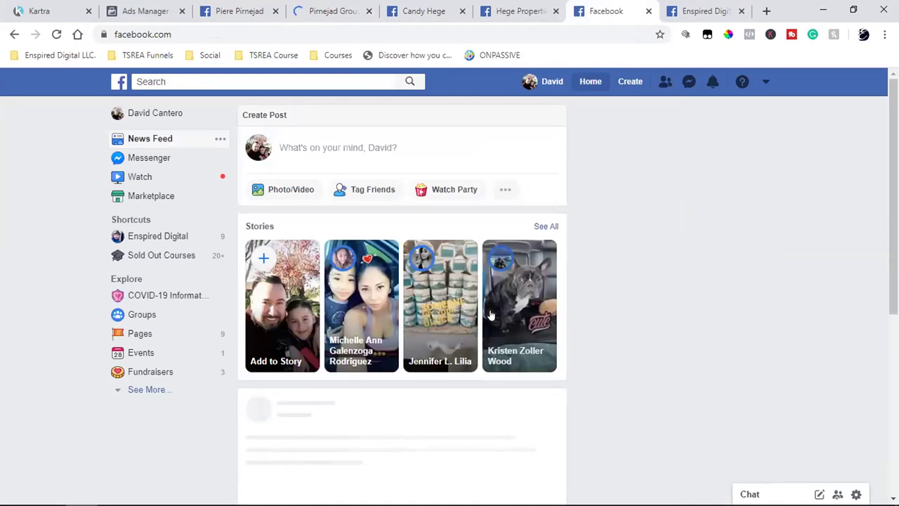
# Step: Examine the sponsored Endorsal post in the News Feed, including its testimonial text and image, and open the advertiser's page
pyautogui.scroll(-4, 491, 315)
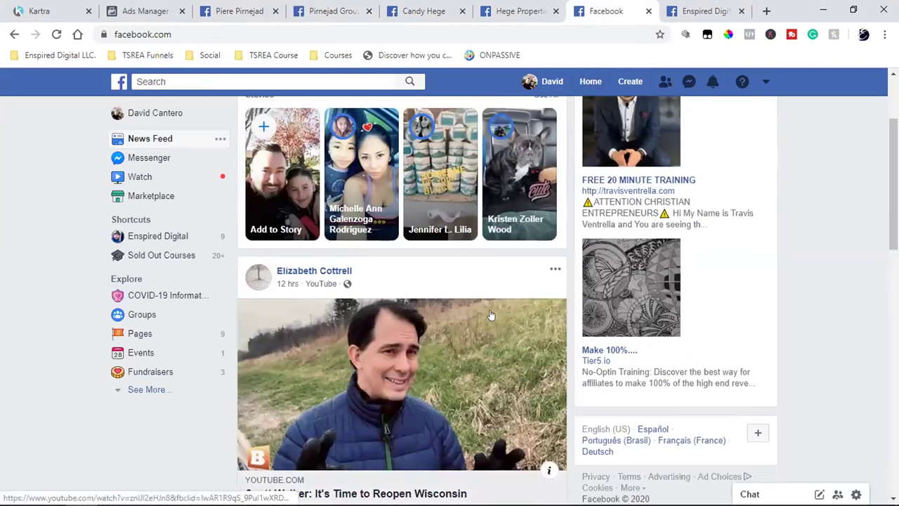
pyautogui.scroll(-2, 492, 314)
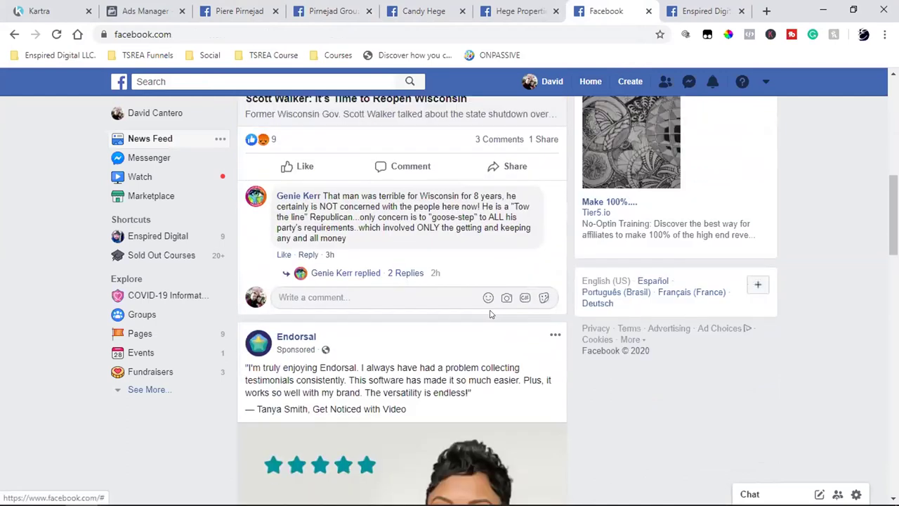
pyautogui.scroll(-2, 490, 314)
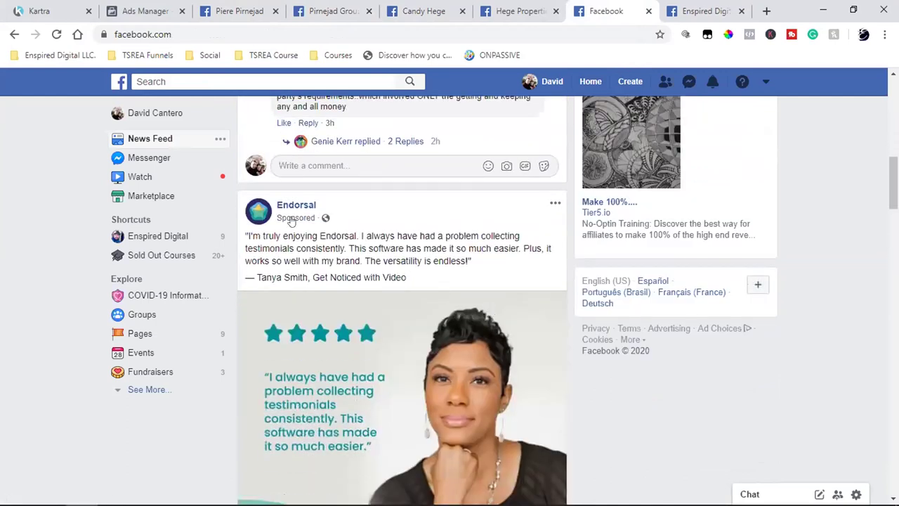
pyautogui.tripleClick(342, 242)
pyautogui.scroll(-6, 419, 291)
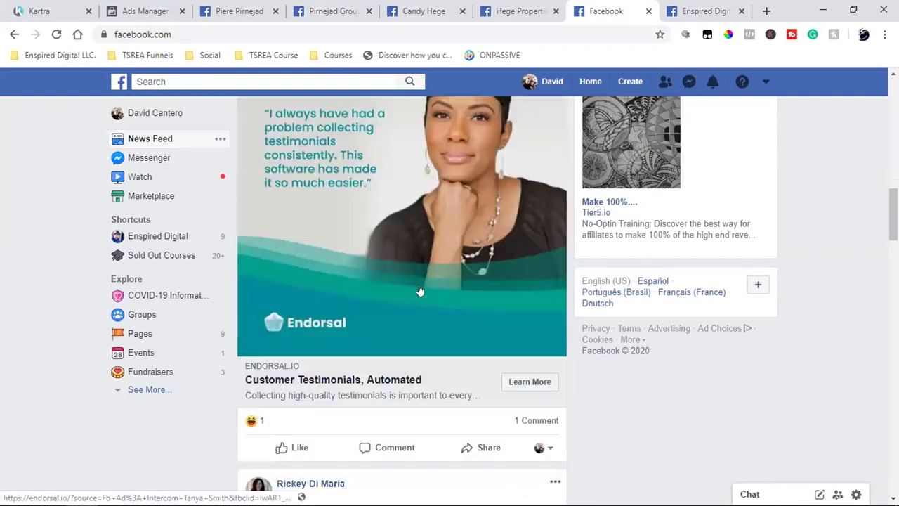
pyautogui.scroll(4, 422, 281)
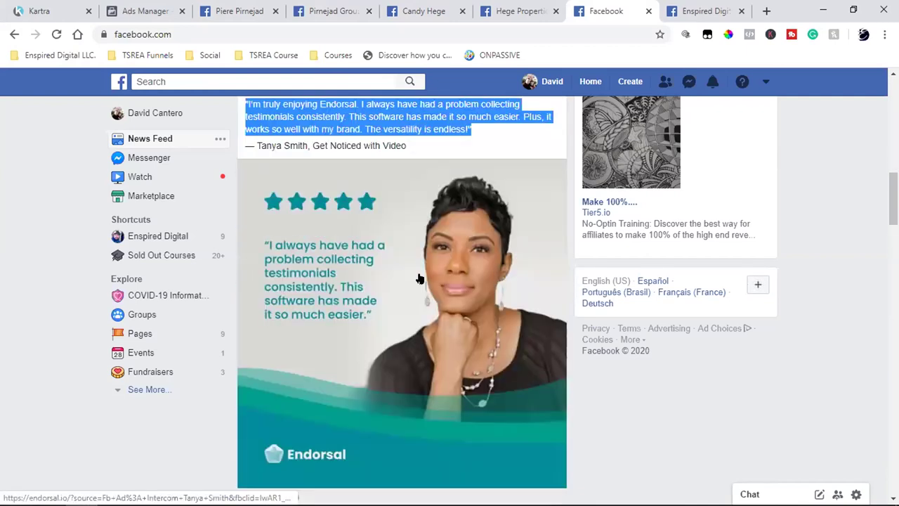
pyautogui.scroll(-2, 418, 279)
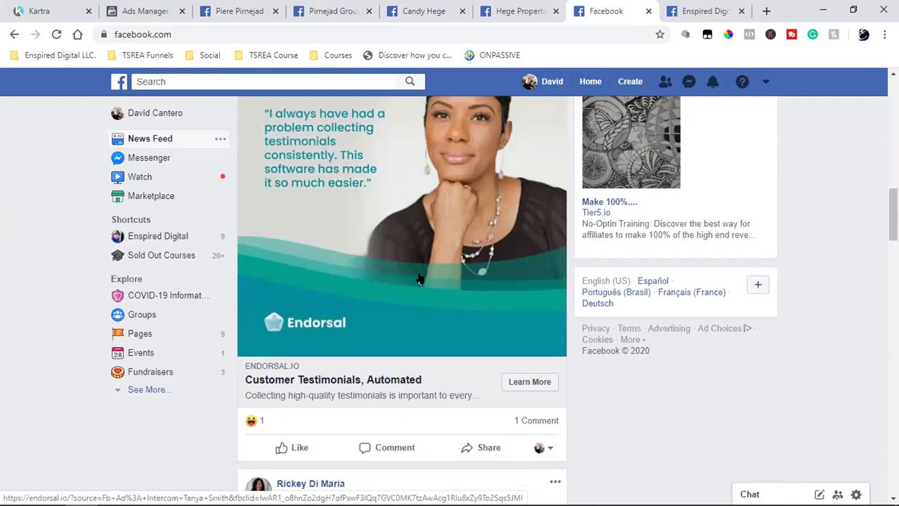
pyautogui.scroll(-2, 417, 280)
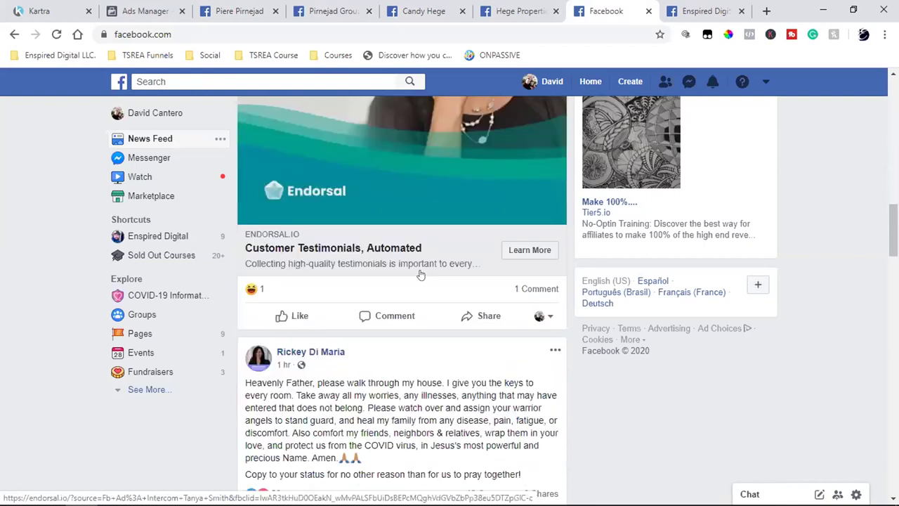
pyautogui.scroll(4, 533, 259)
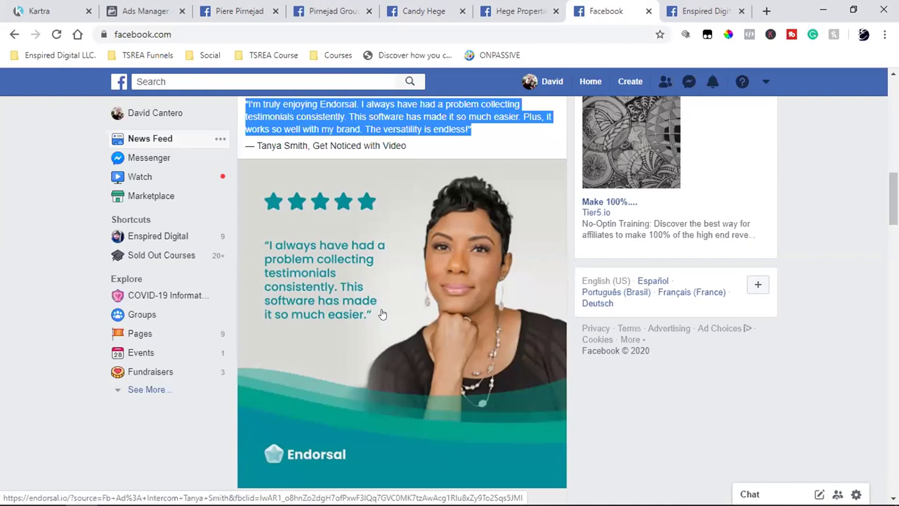
pyautogui.scroll(2, 382, 314)
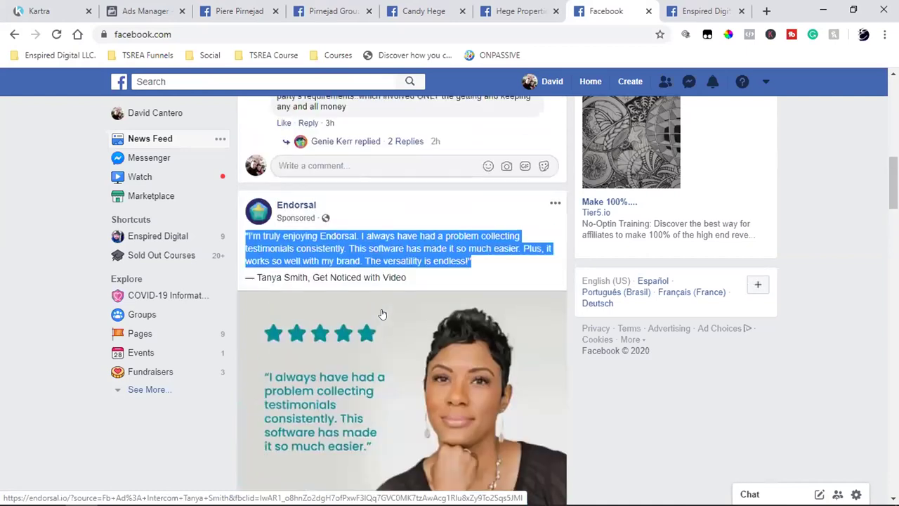
pyautogui.click(298, 207)
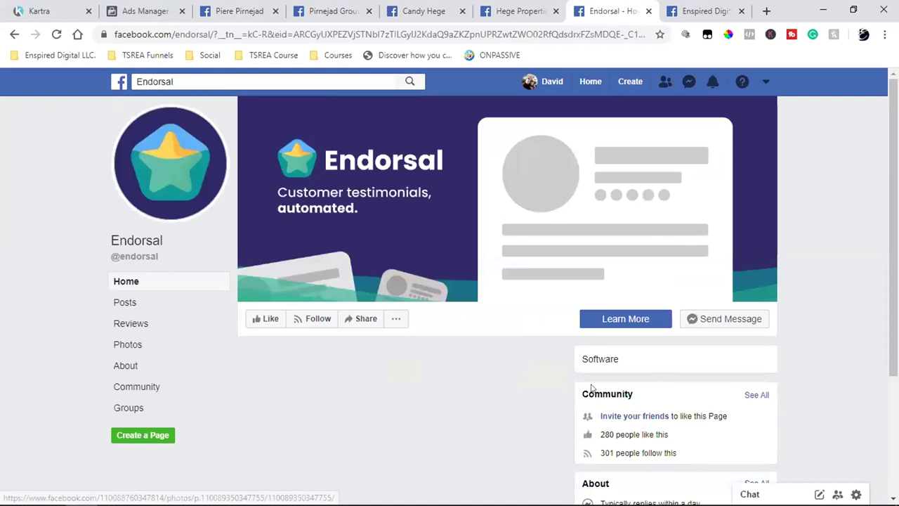
# Step: Compare the agent's personal profile and the Pirnejad Group page with the Endorsal page, and highlight Endorsal's like count
pyautogui.click(239, 10)
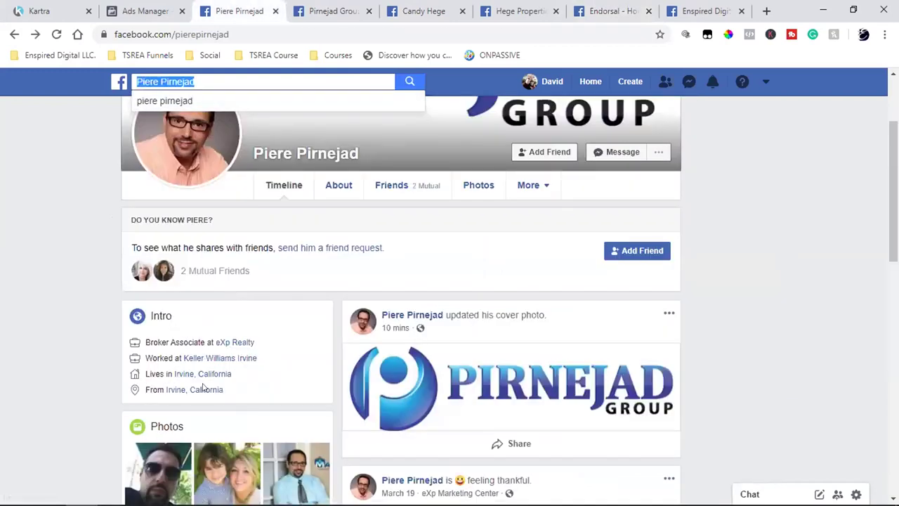
pyautogui.click(343, 10)
pyautogui.click(585, 6)
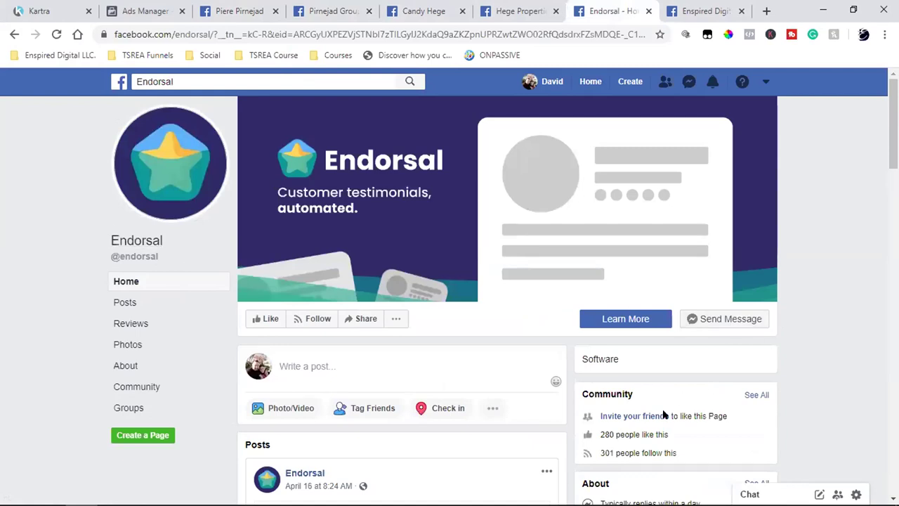
pyautogui.doubleClick(606, 434)
# Step: Open your own profile in a new tab from the Enspired Digital page and return to the agent's personal profile
pyautogui.click(673, 8)
pyautogui.rightClick(544, 90)
pyautogui.click(544, 89)
pyautogui.click(710, 11)
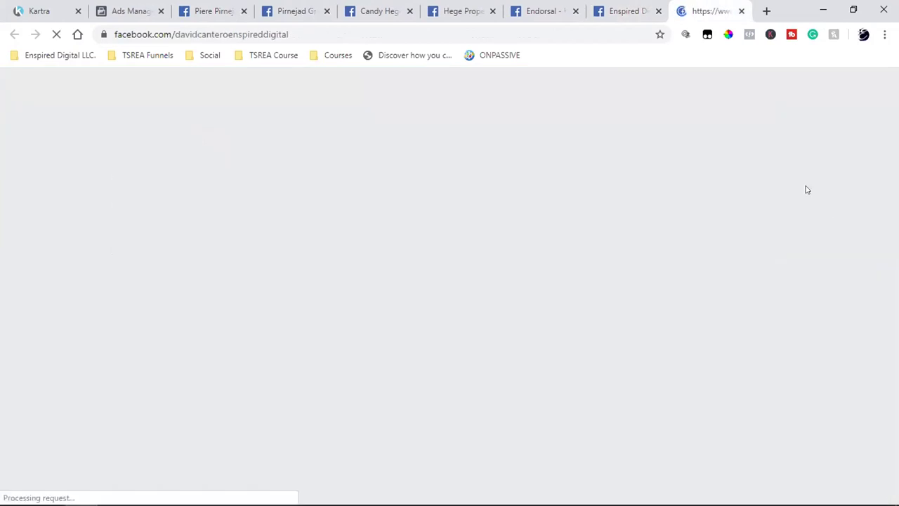
pyautogui.click(197, 10)
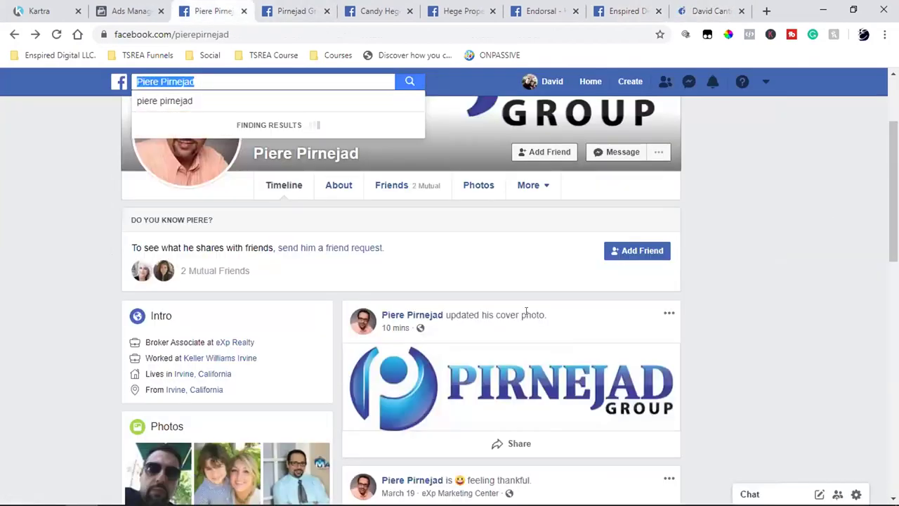
# Step: Like the eXp Marketing Center post on the agent's personal timeline
pyautogui.scroll(-5, 526, 312)
pyautogui.scroll(-4, 500, 281)
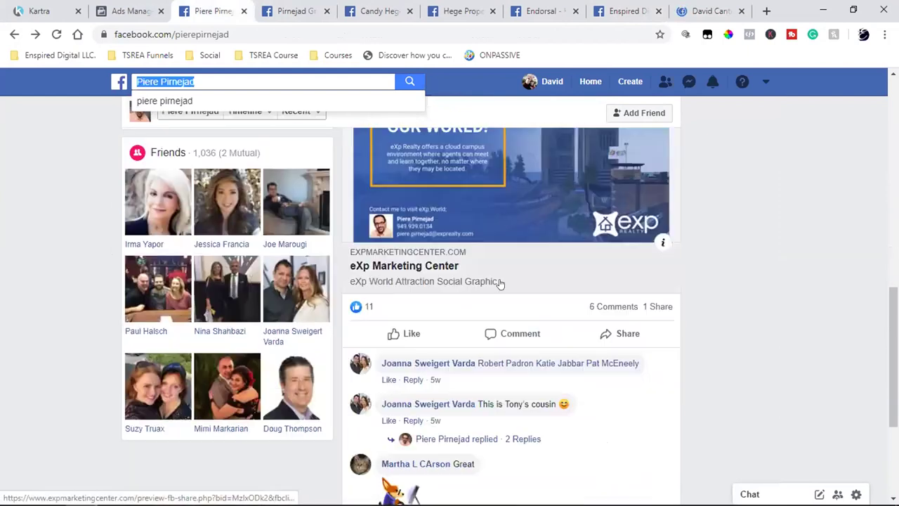
pyautogui.click(406, 327)
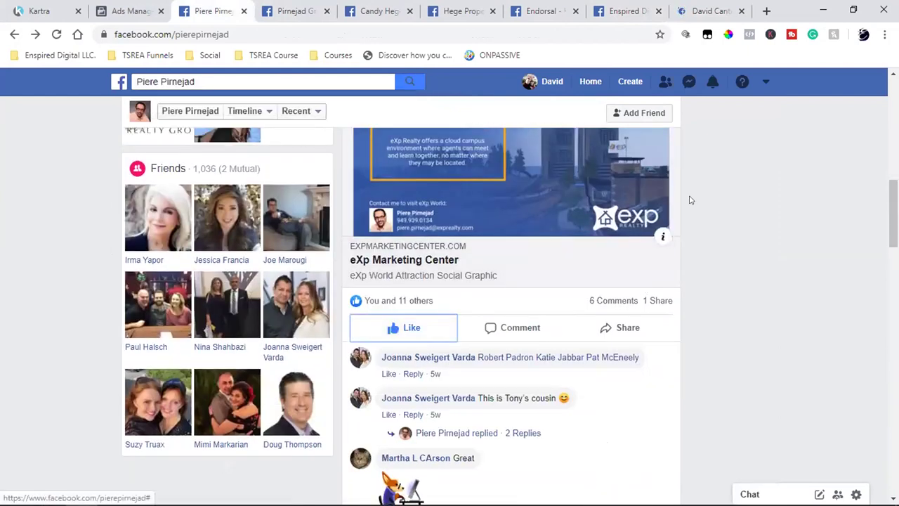
# Step: From the notifications on your own profile, open the RedFish Realty agent page through its page-like invitation
pyautogui.click(694, 10)
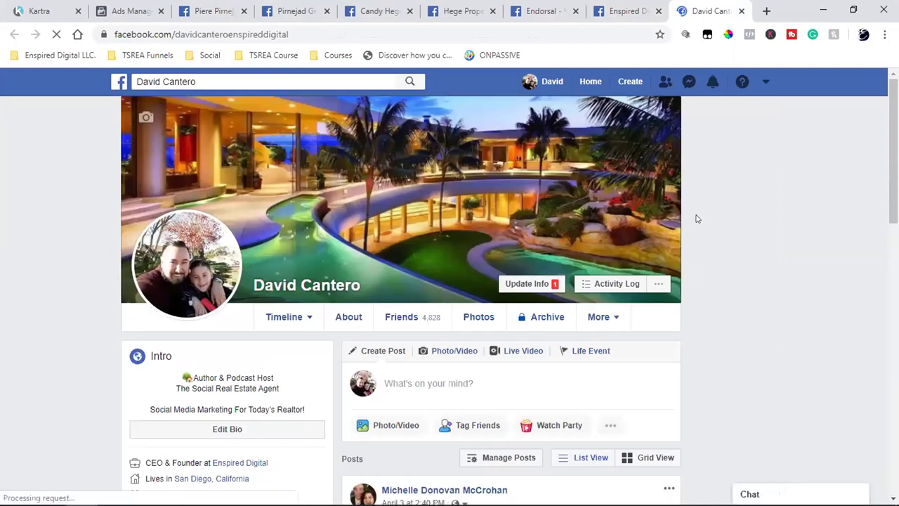
pyautogui.click(703, 81)
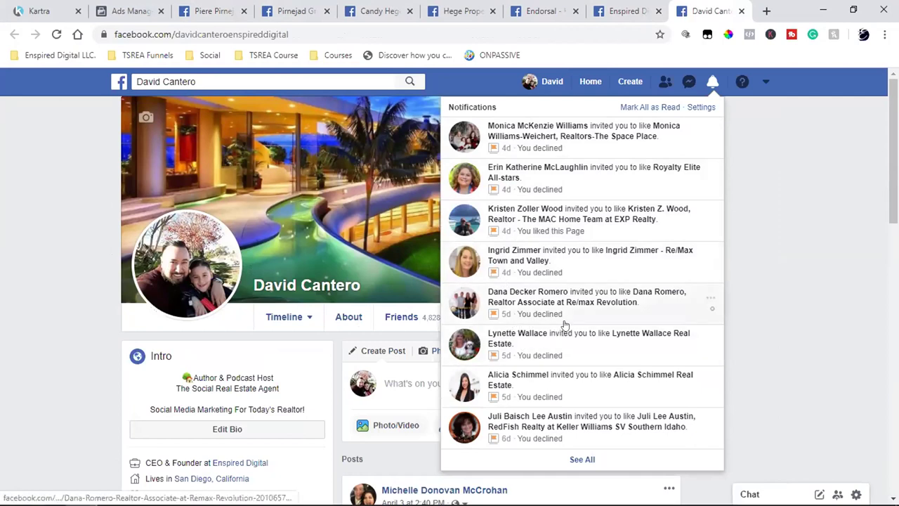
pyautogui.scroll(-2, 565, 324)
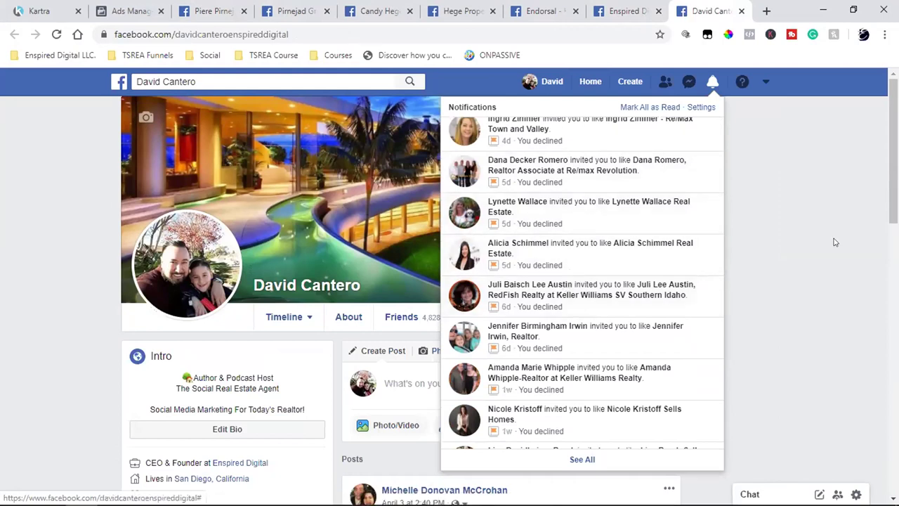
pyautogui.click(691, 293)
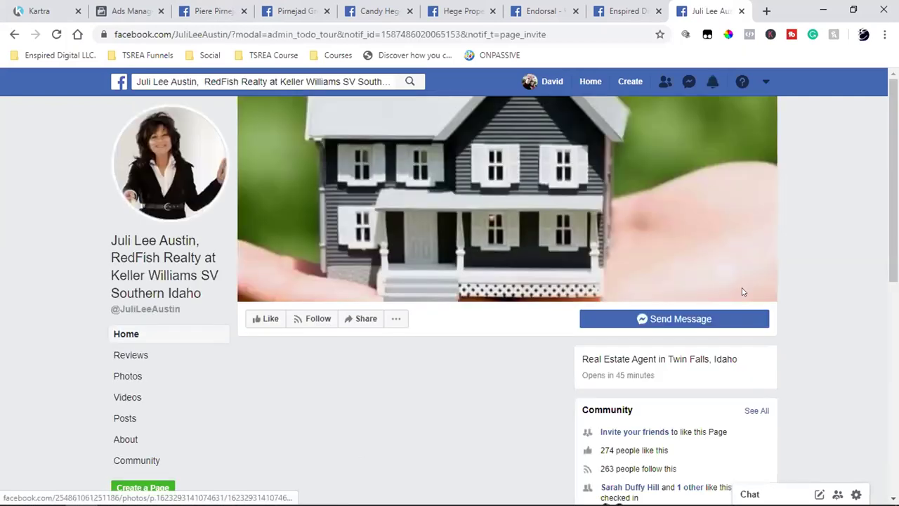
# Step: Highlight the RedFish Realty page's like count and compare it with the like count on the Endorsal page
pyautogui.scroll(-2, 743, 292)
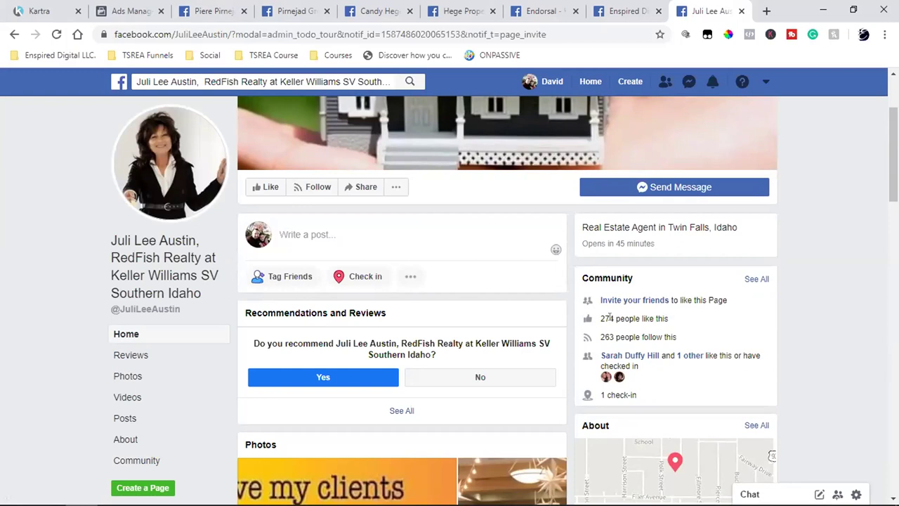
pyautogui.moveTo(600, 314); pyautogui.dragTo(616, 314)
pyautogui.click(535, 9)
pyautogui.scroll(-2, 682, 319)
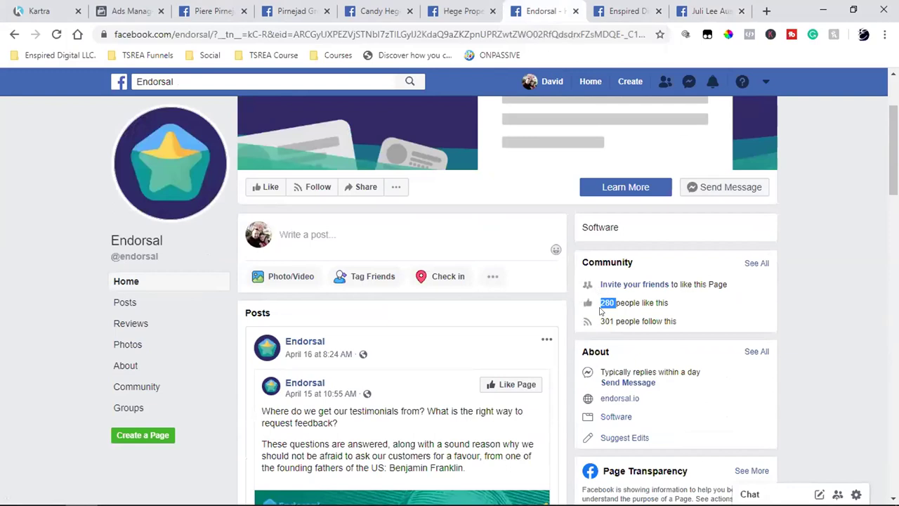
pyautogui.click(785, 303)
# Step: View the Hege Properties agent's personal profile and highlight the like count on the Hege Properties business page
pyautogui.click(363, 7)
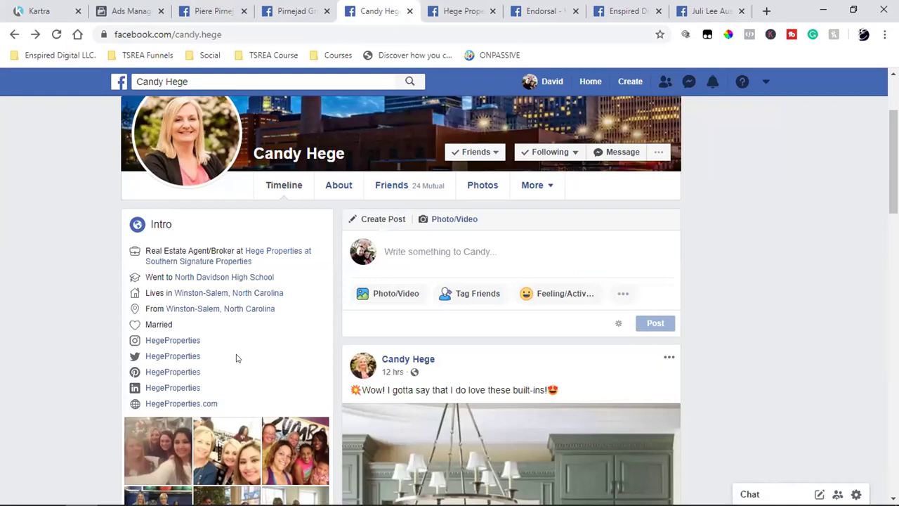
pyautogui.click(453, 4)
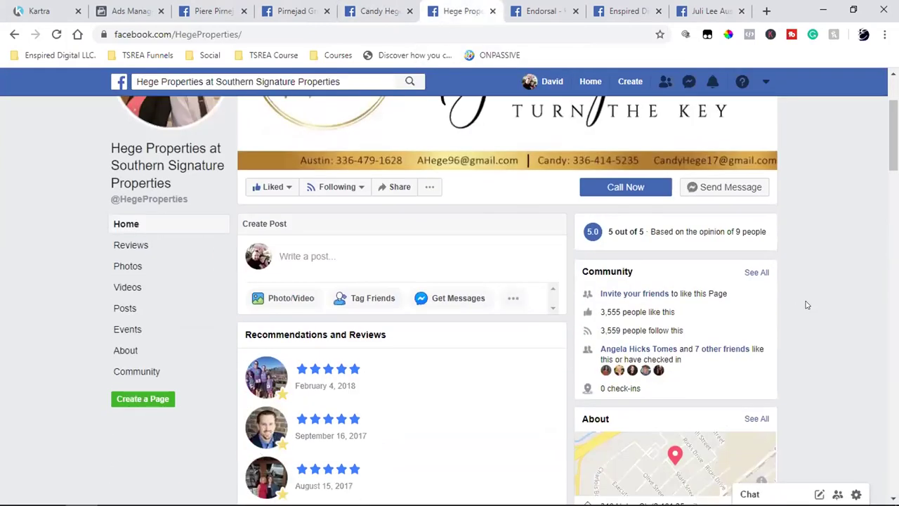
pyautogui.doubleClick(607, 311)
pyautogui.click(778, 306)
pyautogui.doubleClick(608, 312)
pyautogui.click(797, 284)
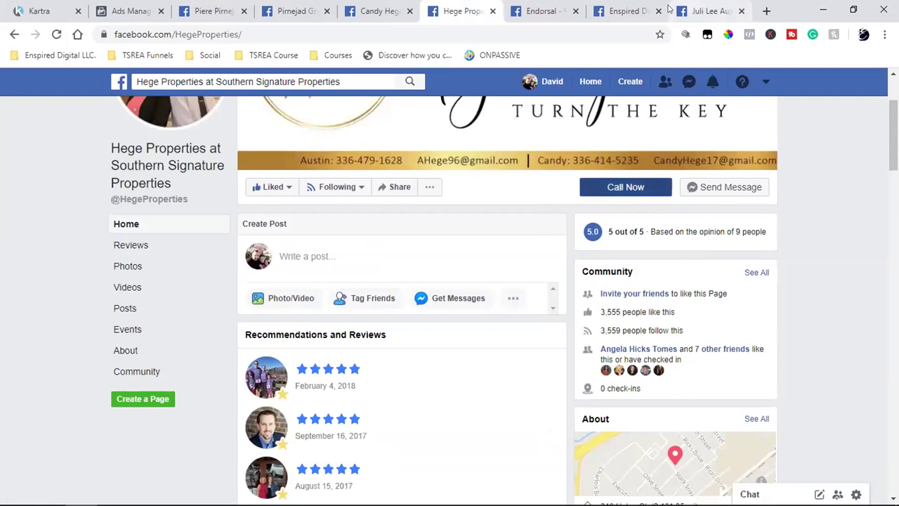
# Step: Revisit the RedFish Realty page's like count and highlight the like count on the Pirnejad Group page for comparison
pyautogui.click(692, 11)
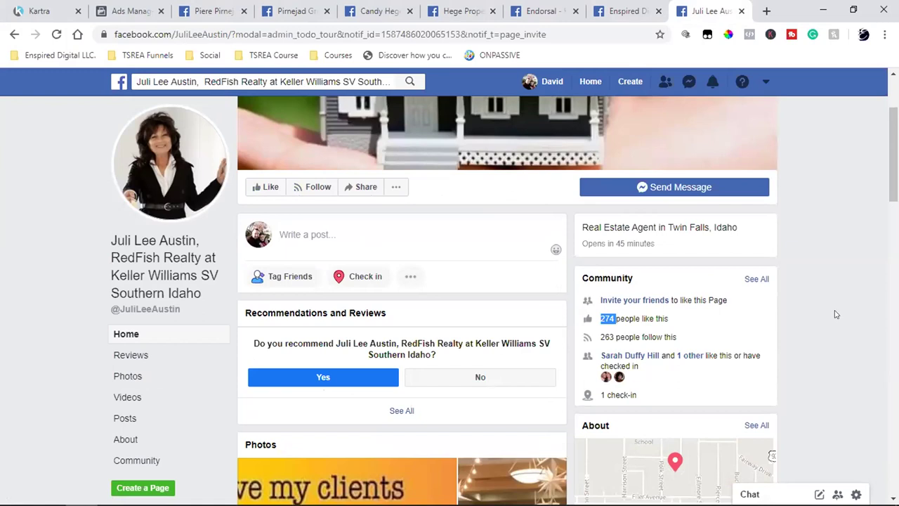
pyautogui.click(298, 11)
pyautogui.doubleClick(607, 396)
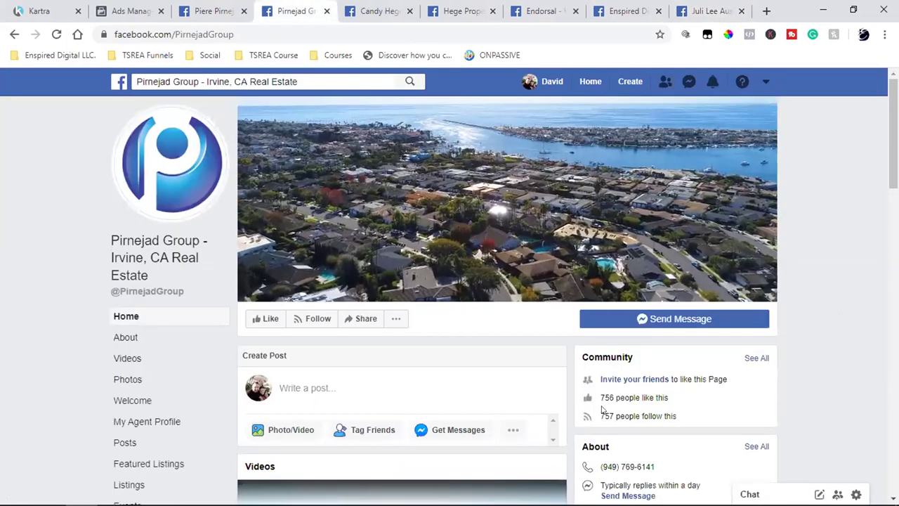
pyautogui.scroll(-2, 822, 371)
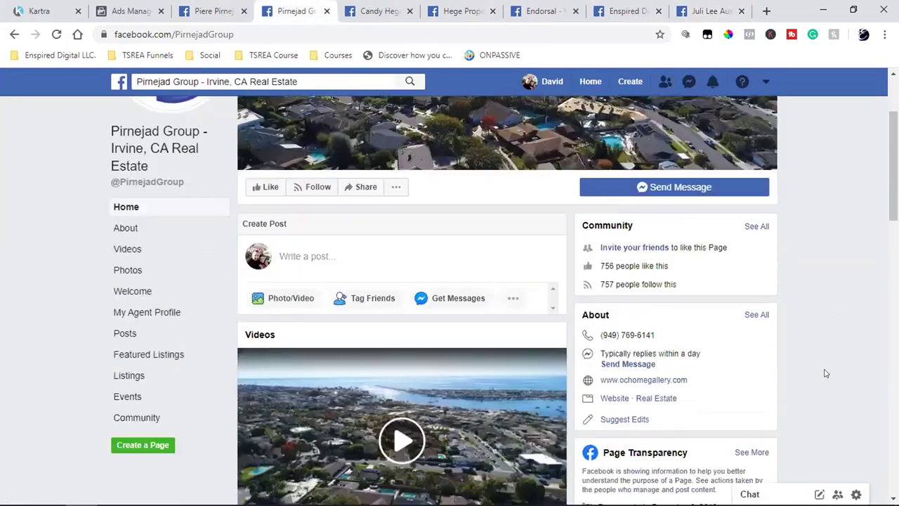
pyautogui.doubleClick(606, 265)
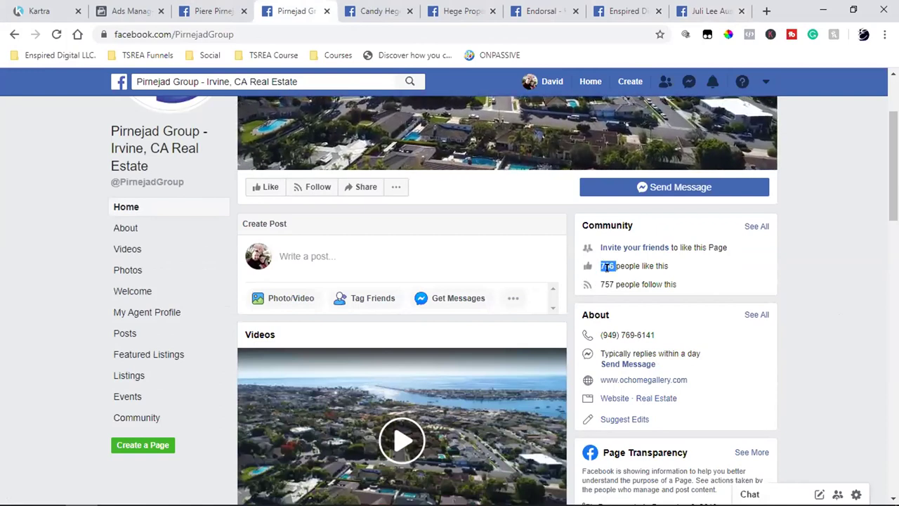
pyautogui.click(778, 289)
# Step: Like the Pirnejad Group page, dismiss the related page suggestions and highlight its like count
pyautogui.scroll(2, 779, 291)
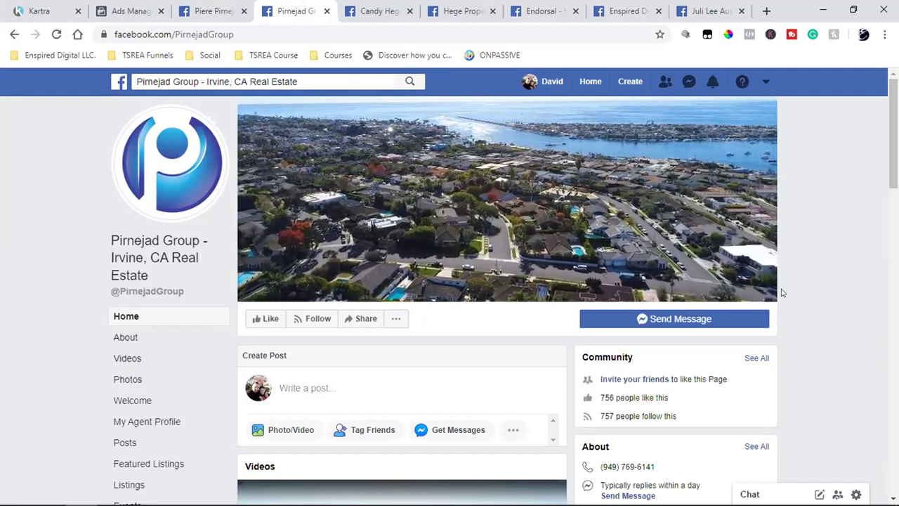
pyautogui.moveTo(321, 282)
pyautogui.click(264, 319)
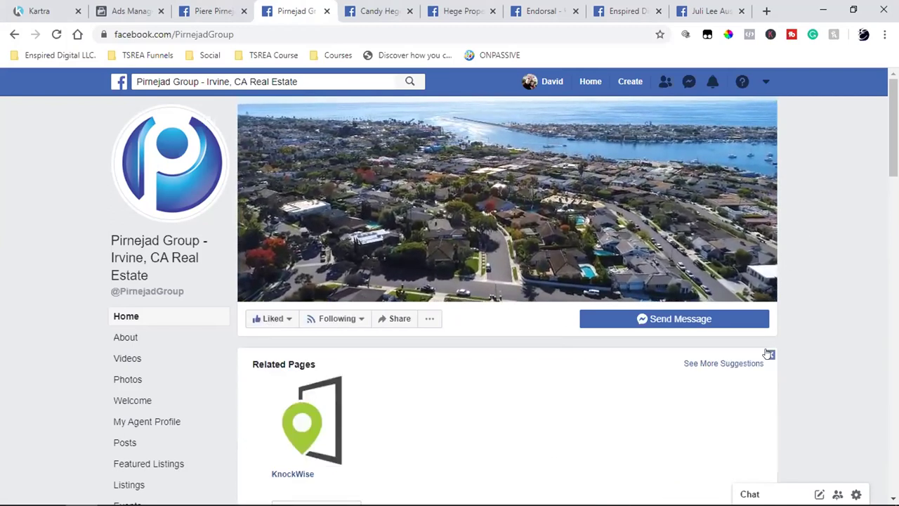
pyautogui.click(769, 355)
pyautogui.doubleClick(605, 396)
pyautogui.scroll(-2, 838, 359)
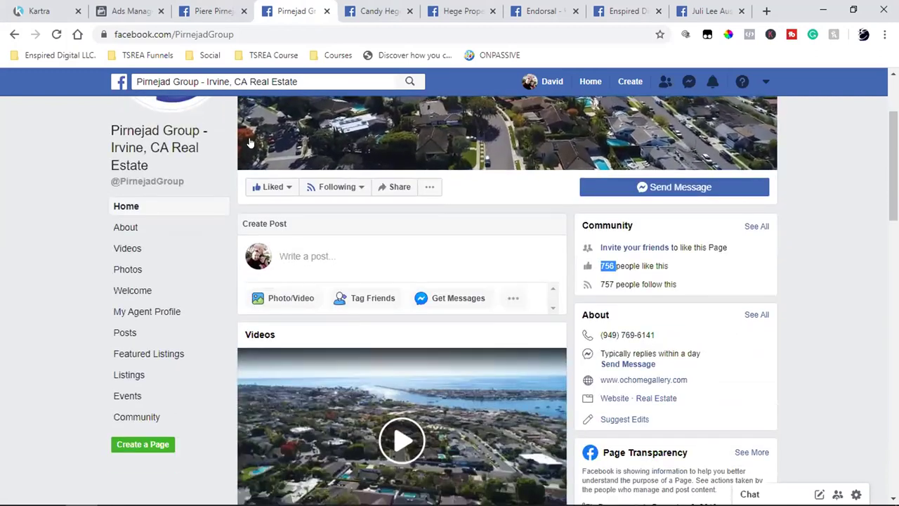
# Step: Check the posts on the agent's personal profile against the Pirnejad Group page, highlighting the page's like count again
pyautogui.hotkey('ctrl', 'shift', 'Tab')
pyautogui.scroll(5, 157, 277)
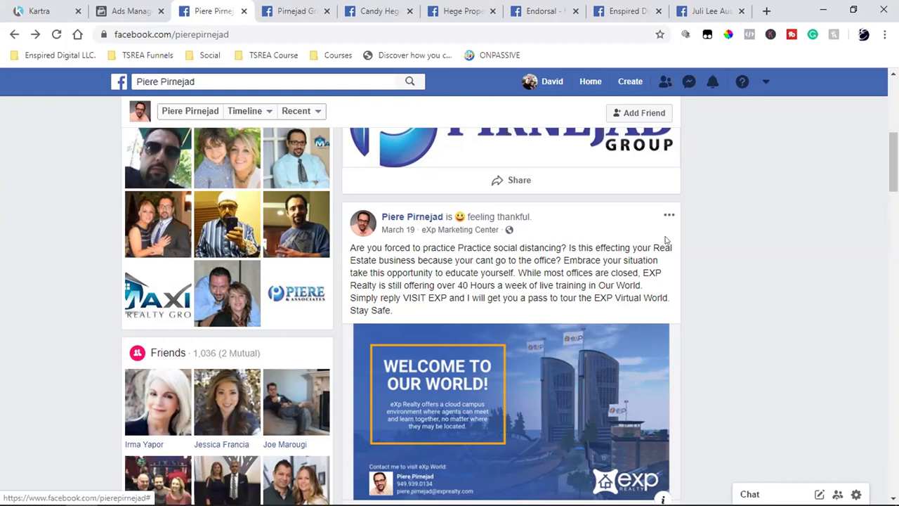
pyautogui.click(298, 11)
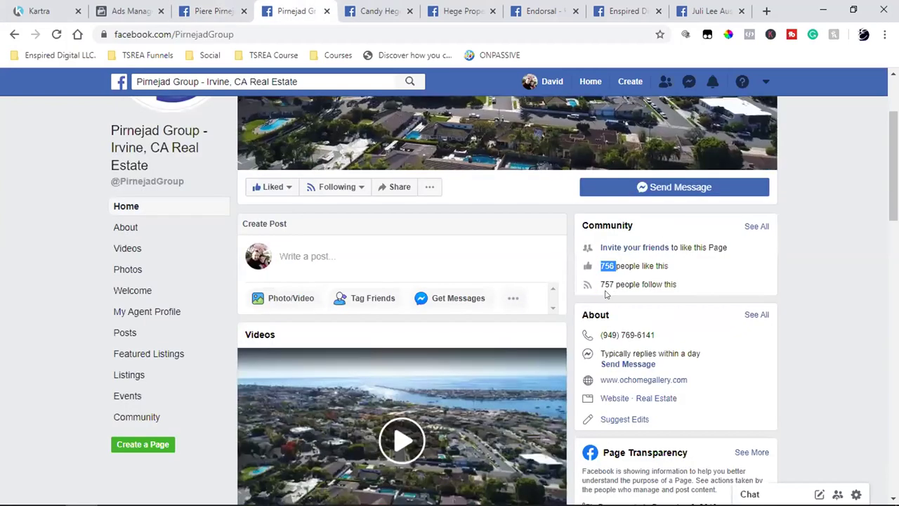
pyautogui.click(846, 263)
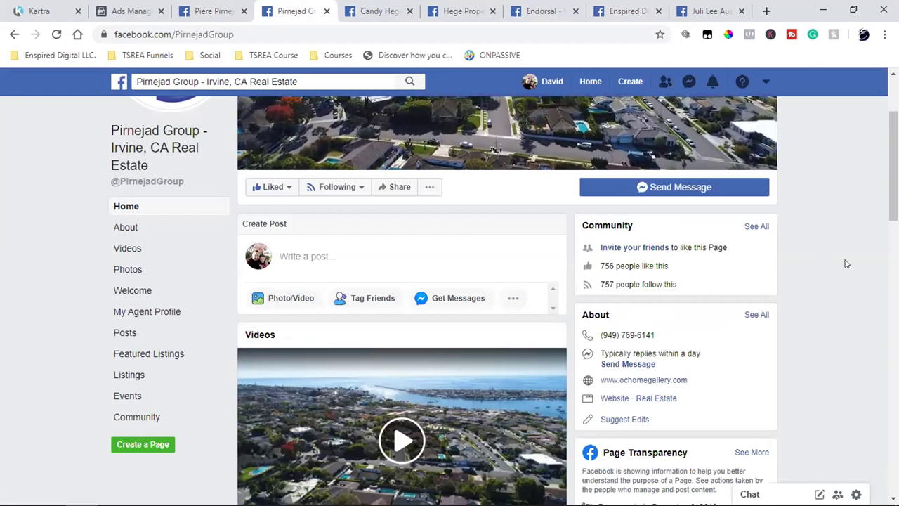
pyautogui.doubleClick(603, 262)
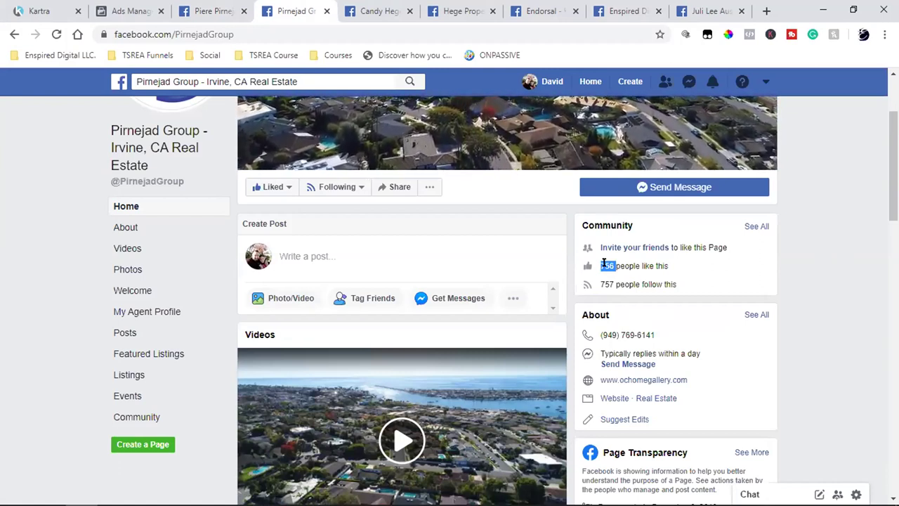
pyautogui.click(603, 264)
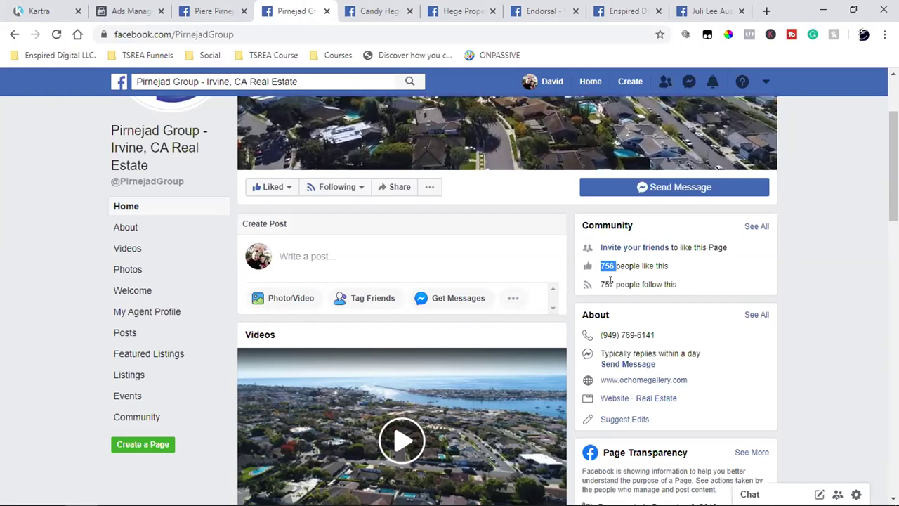
# Step: Examine the Pirnejad Group page's posts, including their dates and reactions, and compare them with its like count
pyautogui.scroll(-5, 608, 278)
pyautogui.scroll(-5, 610, 289)
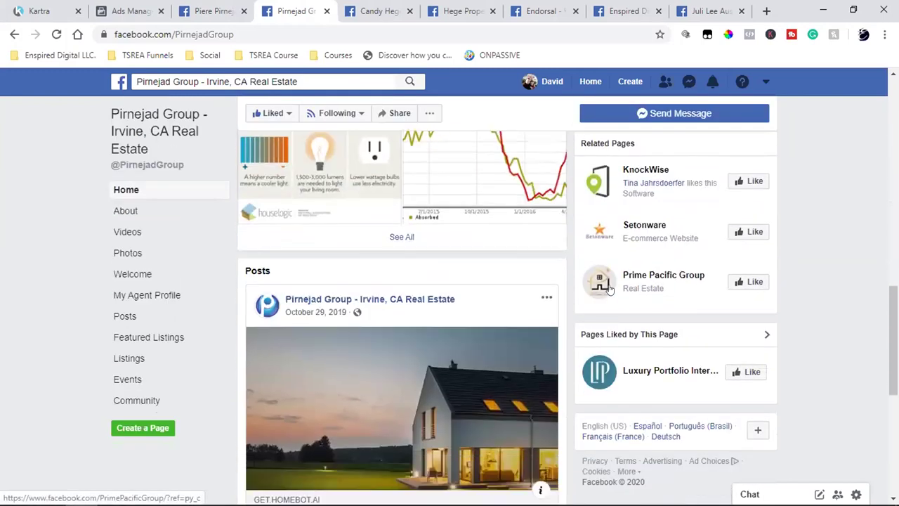
pyautogui.scroll(-2, 496, 290)
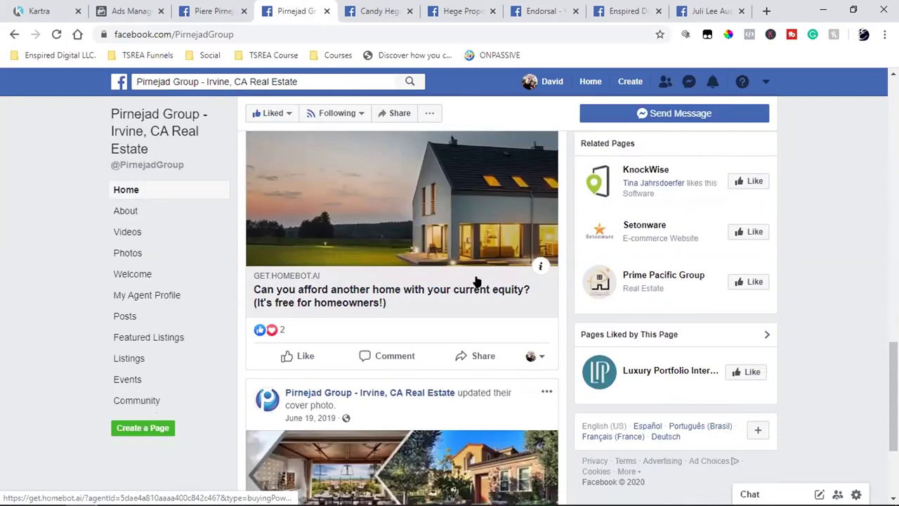
pyautogui.scroll(2, 449, 290)
pyautogui.scroll(-2, 439, 295)
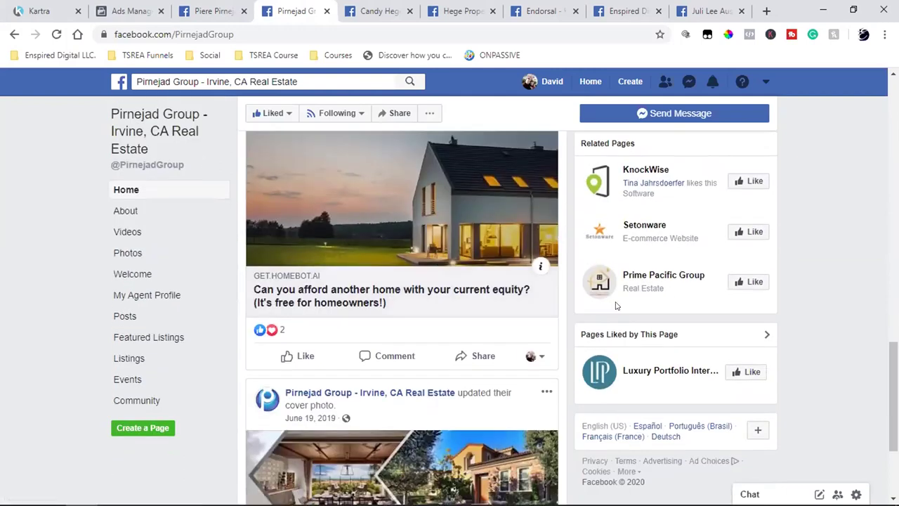
pyautogui.scroll(6, 617, 305)
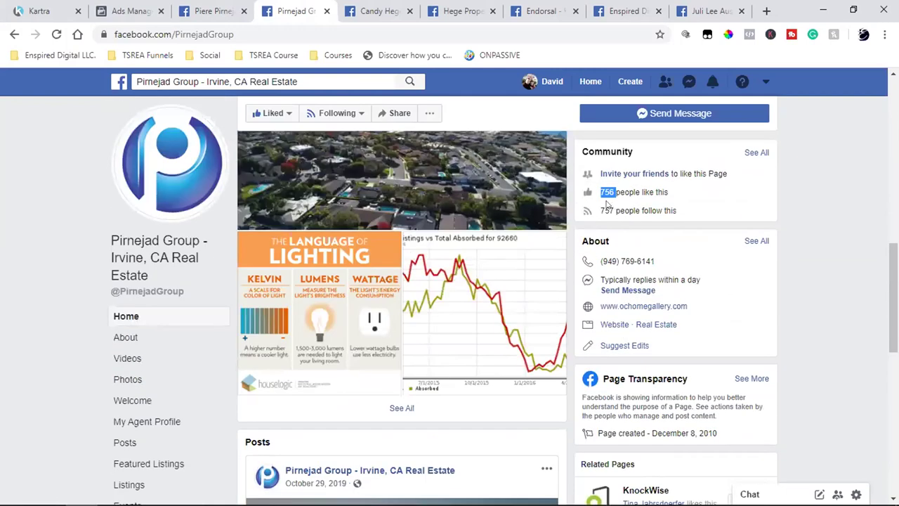
pyautogui.scroll(-7, 399, 295)
pyautogui.scroll(-3, 436, 272)
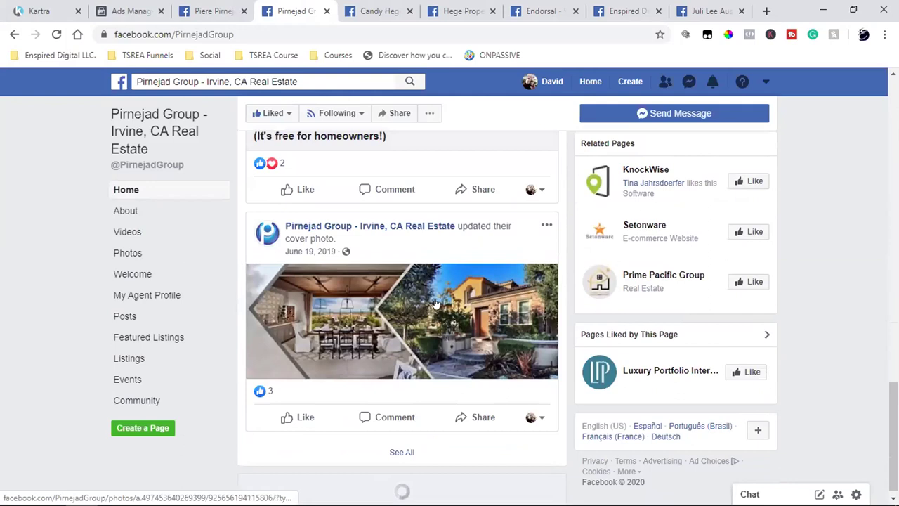
pyautogui.scroll(-1, 447, 303)
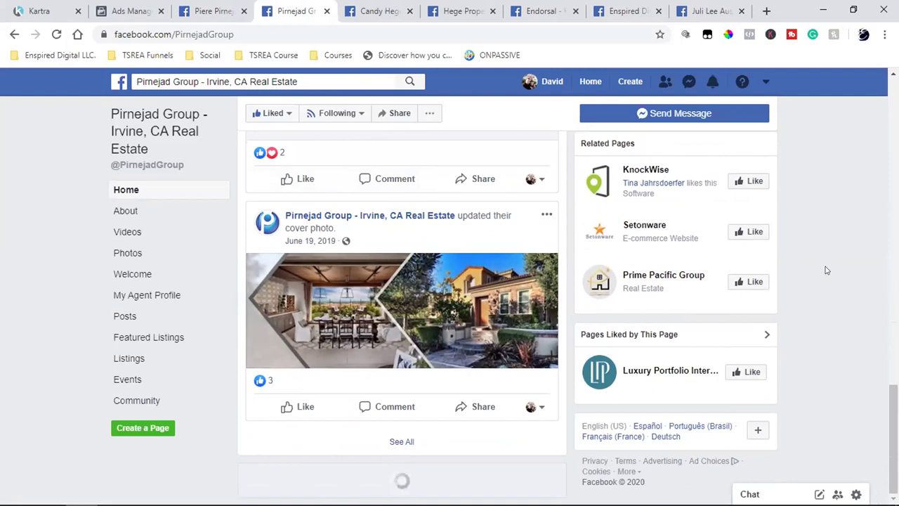
pyautogui.scroll(10, 824, 260)
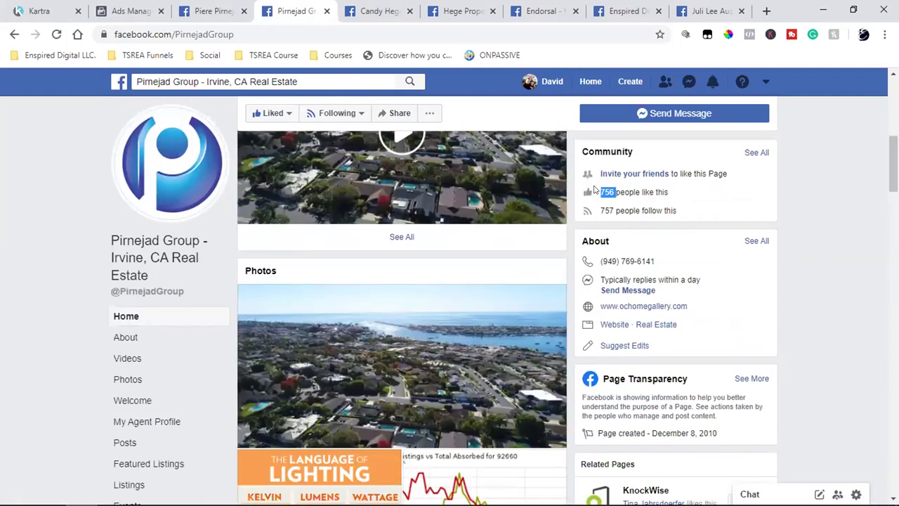
# Step: Find and highlight the like count in the Community section of the Enspired Digital page
pyautogui.click(622, 11)
pyautogui.scroll(-8, 700, 324)
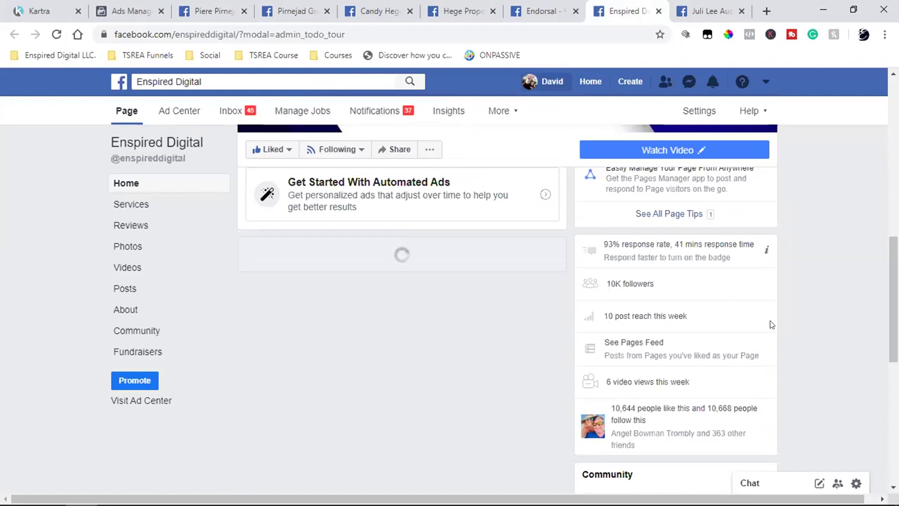
pyautogui.scroll(-3, 770, 325)
pyautogui.doubleClick(605, 301)
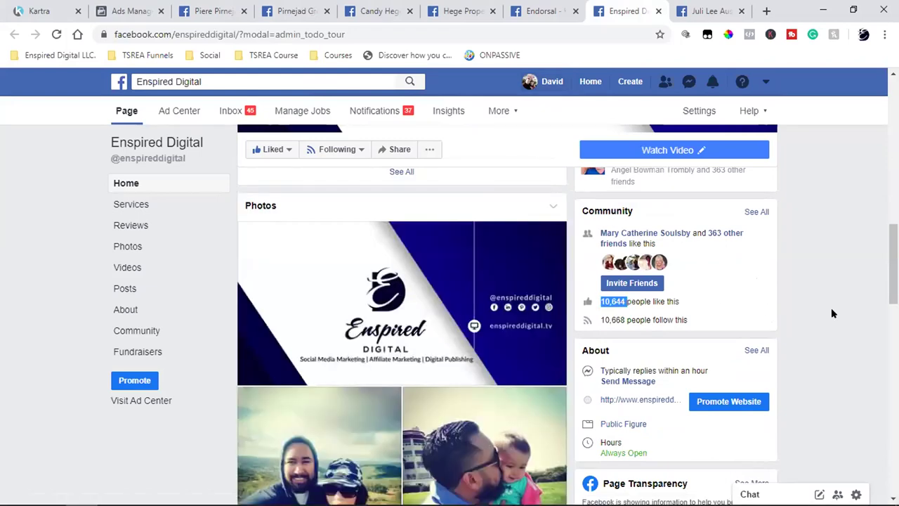
# Step: Go back to the Pirnejad Group page, highlight its like count once more and view the page header
pyautogui.click(288, 13)
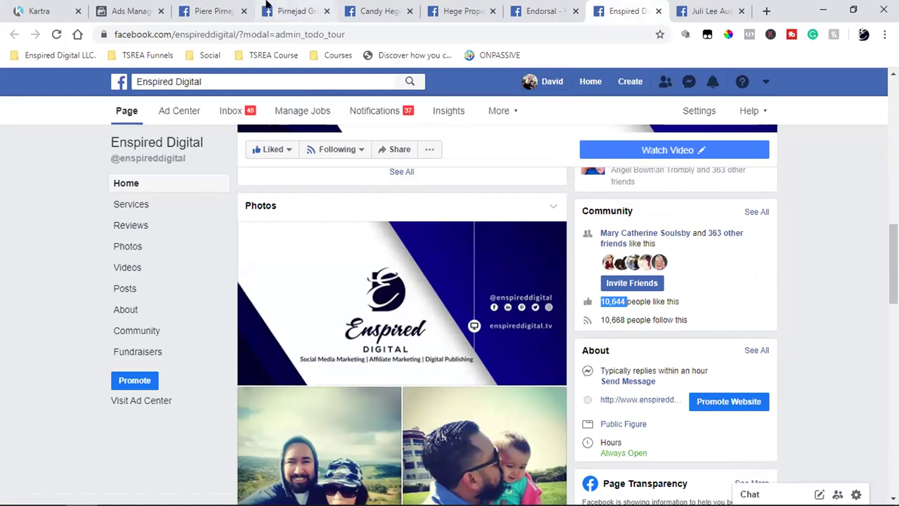
pyautogui.click(795, 302)
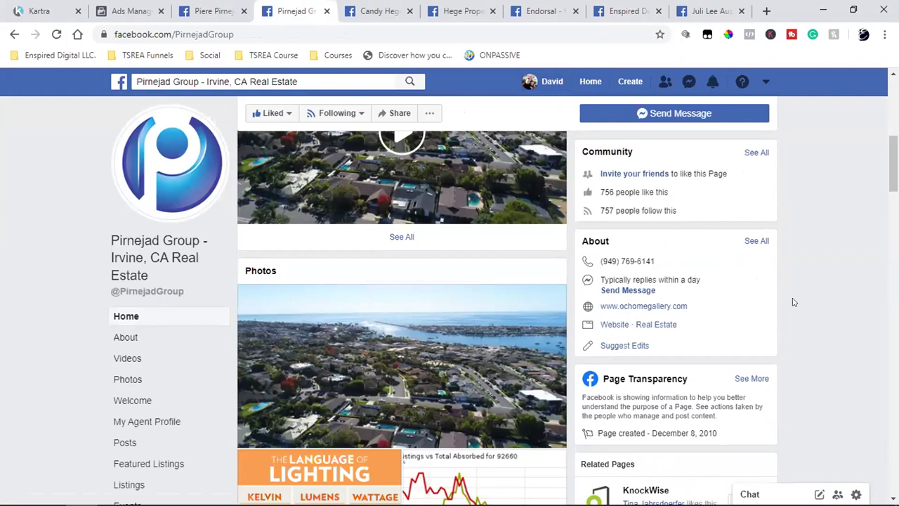
pyautogui.doubleClick(607, 192)
pyautogui.click(808, 216)
pyautogui.scroll(1, 178, 201)
pyautogui.scroll(3, 178, 201)
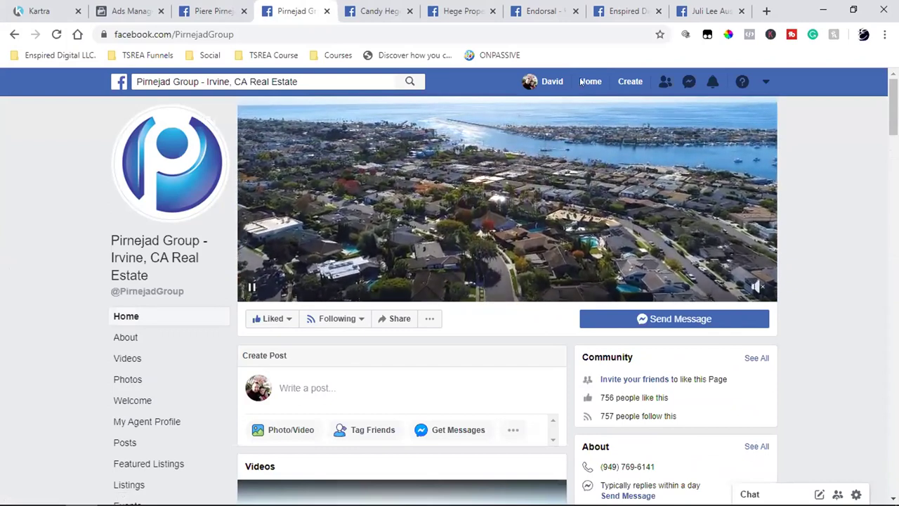
# Step: Open the Enspired Digital page's reviews, highlight the number of people the rating is based on, and read through the recommendations
pyautogui.click(621, 11)
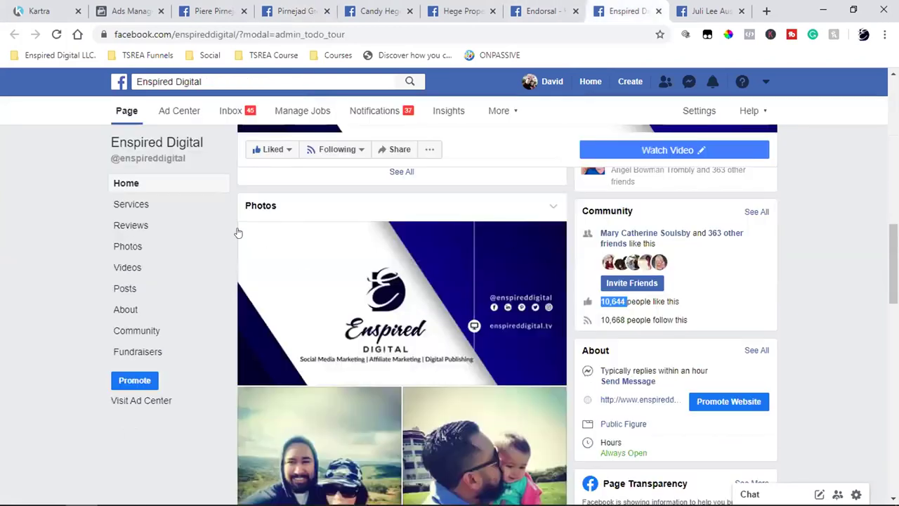
pyautogui.click(123, 224)
pyautogui.moveTo(763, 349)
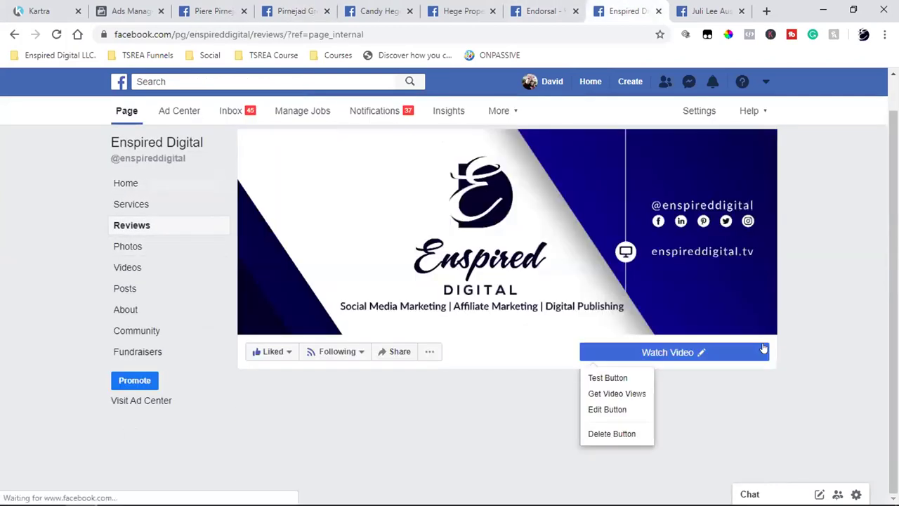
pyautogui.scroll(-2, 765, 351)
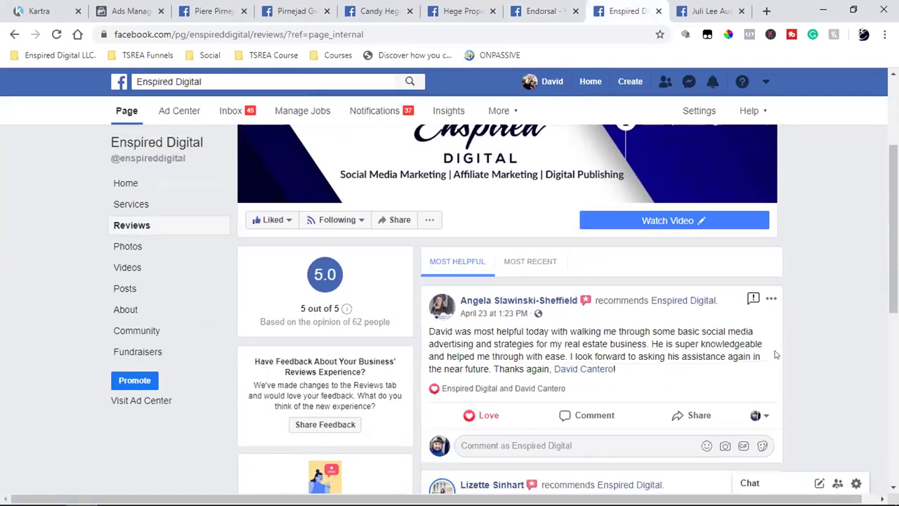
pyautogui.doubleClick(358, 321)
pyautogui.click(804, 323)
pyautogui.scroll(-2, 802, 359)
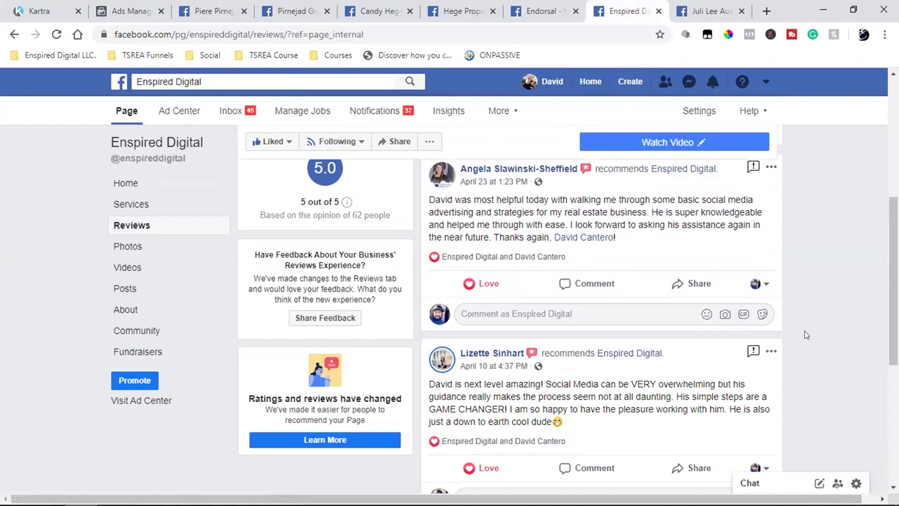
pyautogui.scroll(-2, 531, 248)
pyautogui.scroll(-2, 540, 256)
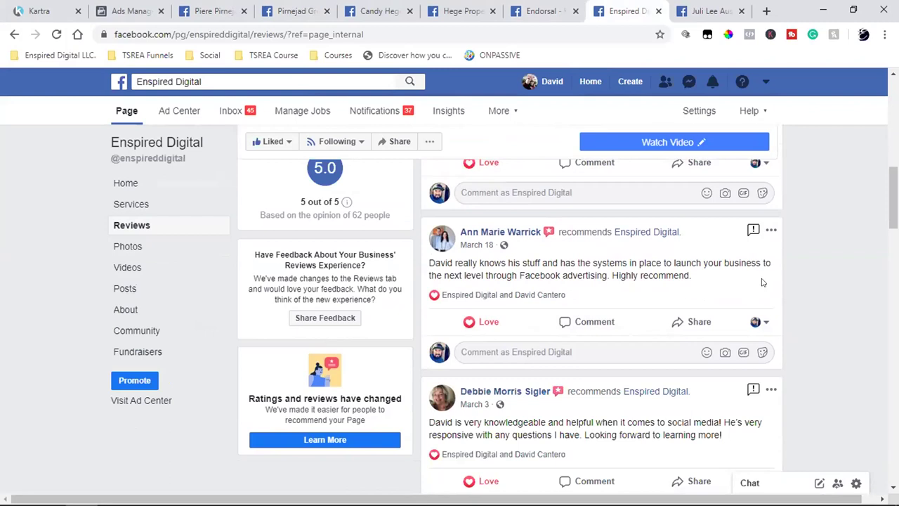
pyautogui.scroll(6, 759, 281)
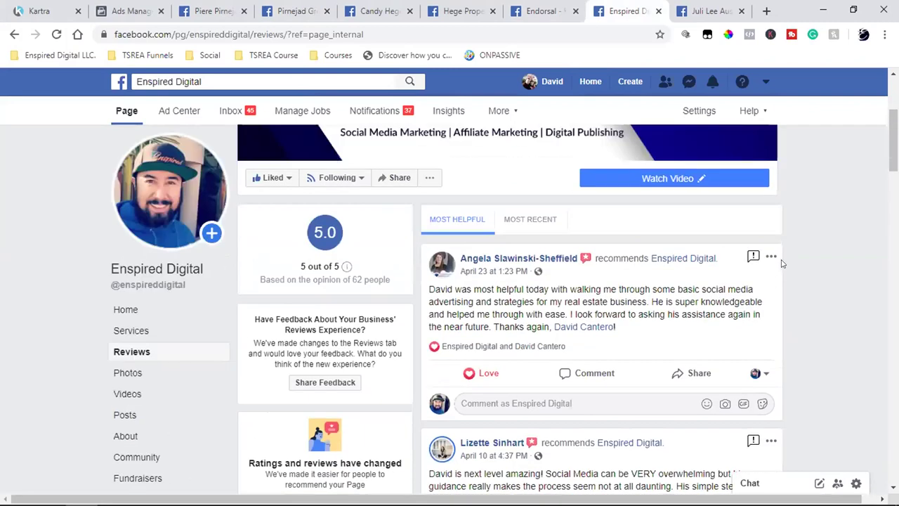
# Step: View the Endorsal page's Community section, and close both that page and the remaining agent's page after Enspired Digital
pyautogui.click(544, 10)
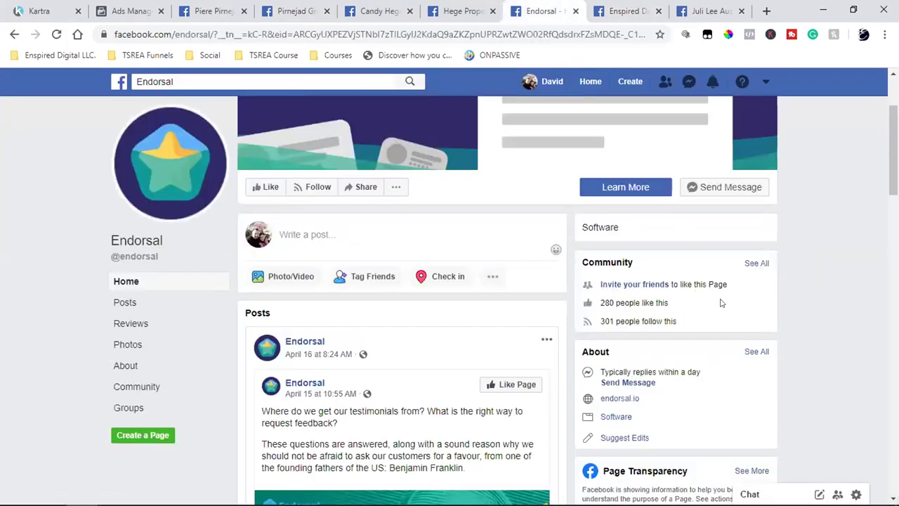
pyautogui.click(575, 10)
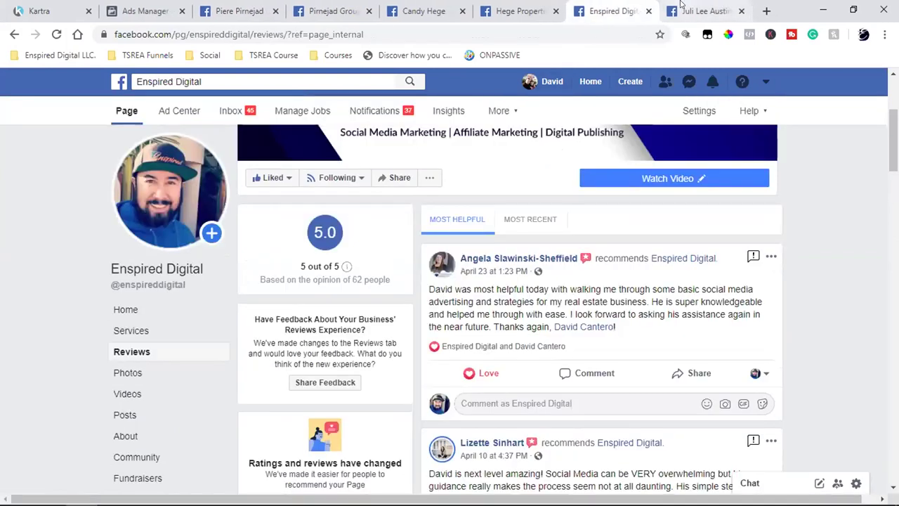
pyautogui.click(740, 11)
# Step: Open the Facebook news feed from the Hege Properties page and examine its video post, sponsored post and side ads
pyautogui.click(582, 7)
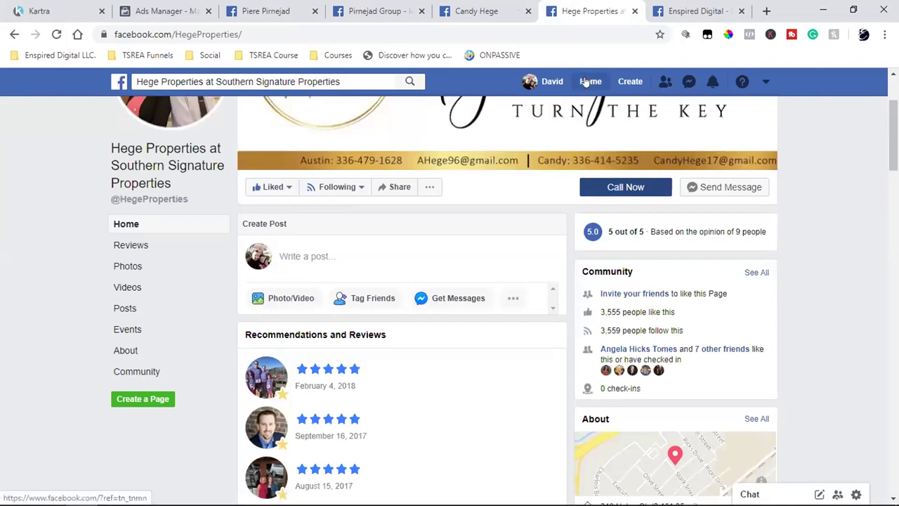
pyautogui.click(589, 81)
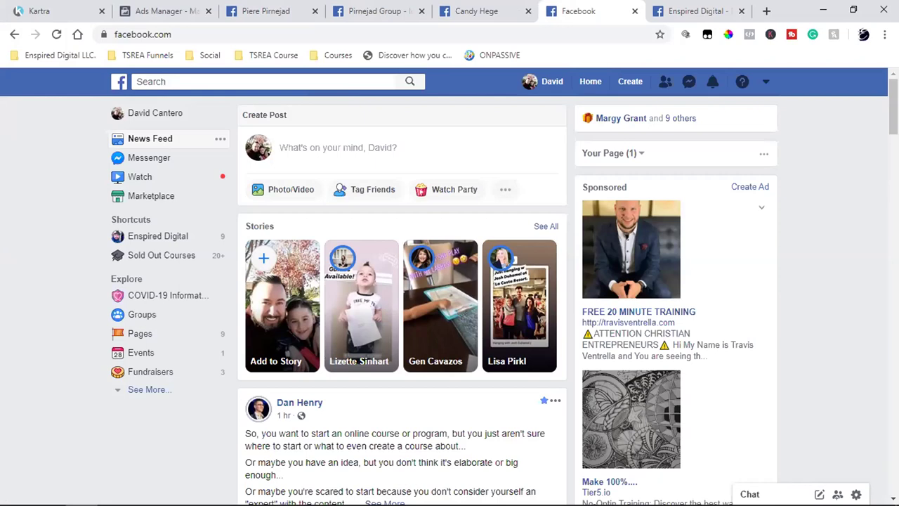
pyautogui.moveTo(113, 503)
pyautogui.scroll(-7, 402, 302)
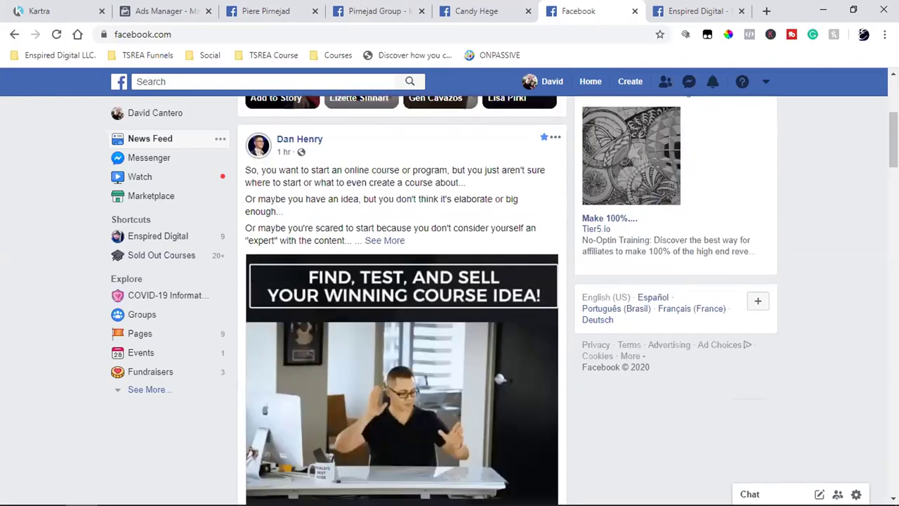
pyautogui.scroll(2, 401, 302)
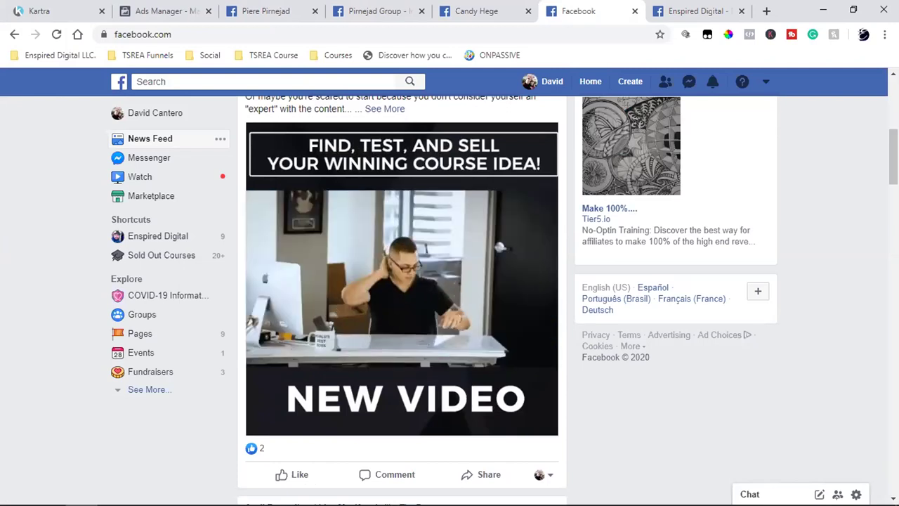
pyautogui.scroll(-3, 401, 281)
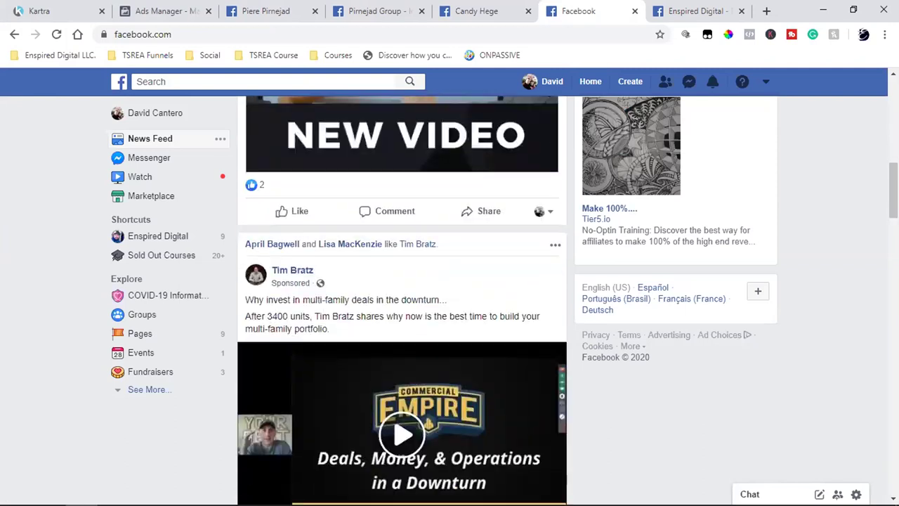
pyautogui.scroll(-3, 402, 302)
pyautogui.scroll(5, 402, 302)
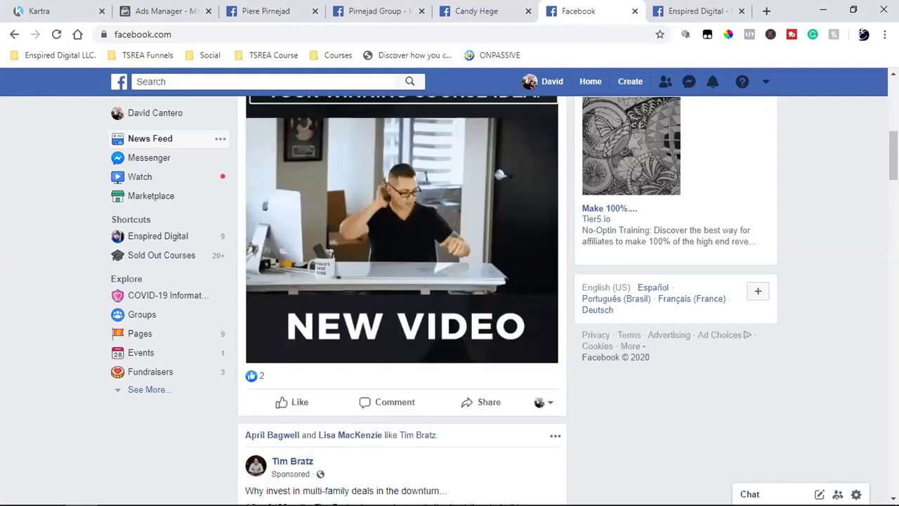
pyautogui.scroll(1, 401, 281)
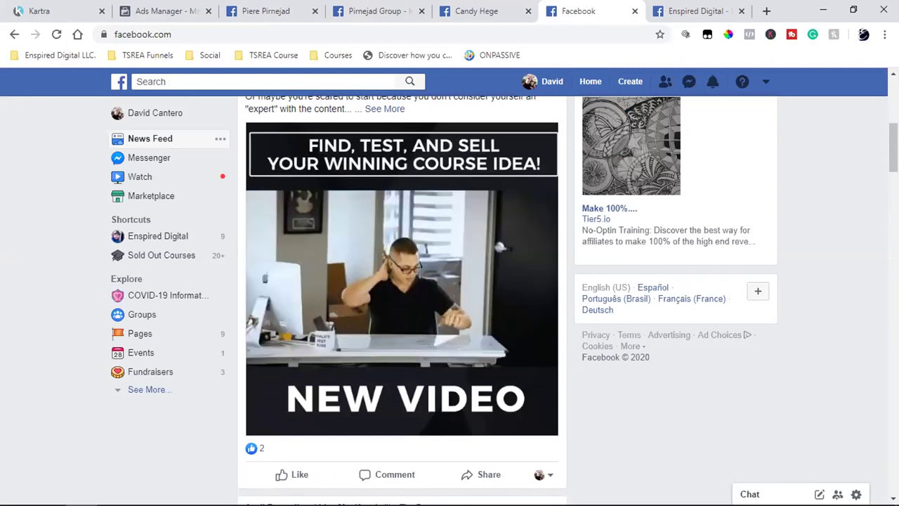
pyautogui.click(364, 319)
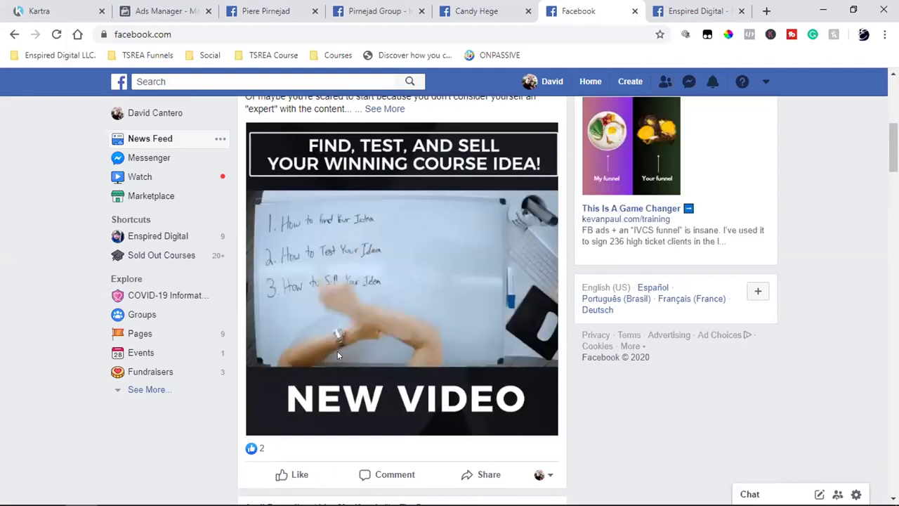
pyautogui.scroll(3, 338, 355)
pyautogui.scroll(-3, 372, 325)
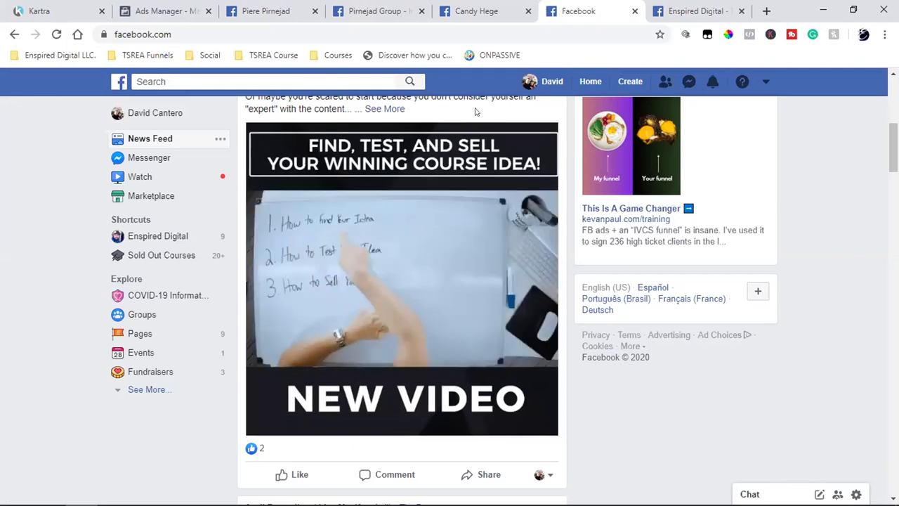
# Step: Return to the Pirnejad Group page and close the news feed, Enspired Digital reviews and other agent's profile
pyautogui.click(366, 11)
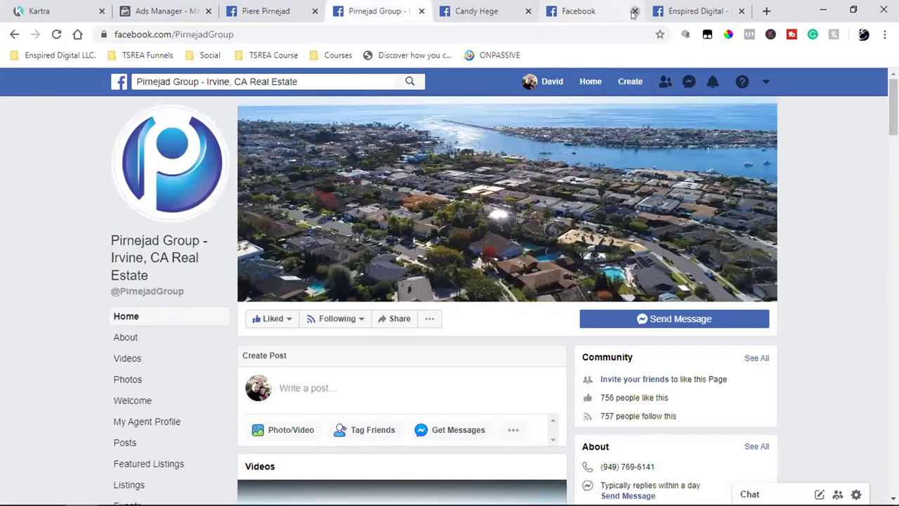
pyautogui.click(635, 11)
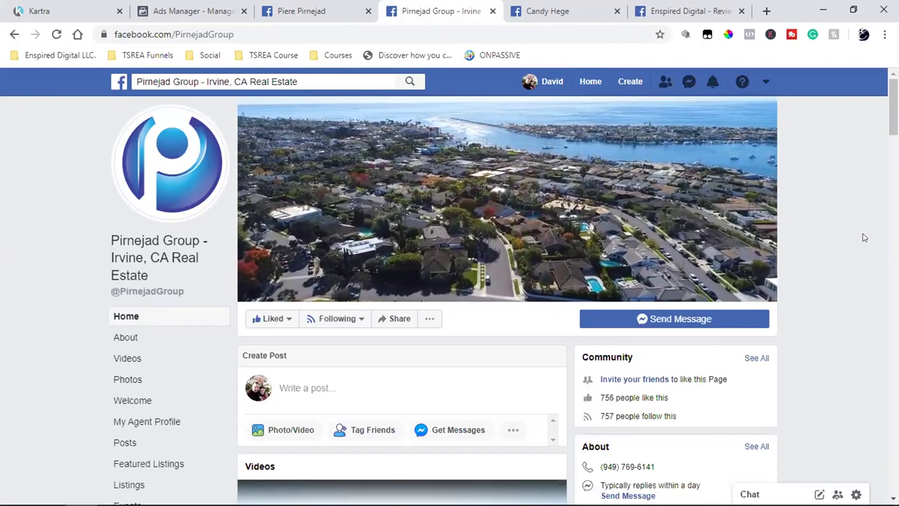
pyautogui.click(741, 10)
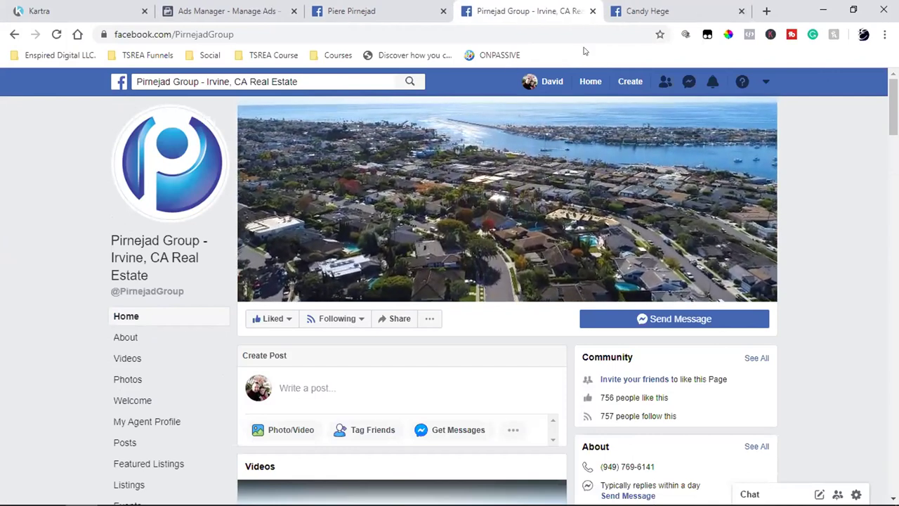
pyautogui.click(740, 12)
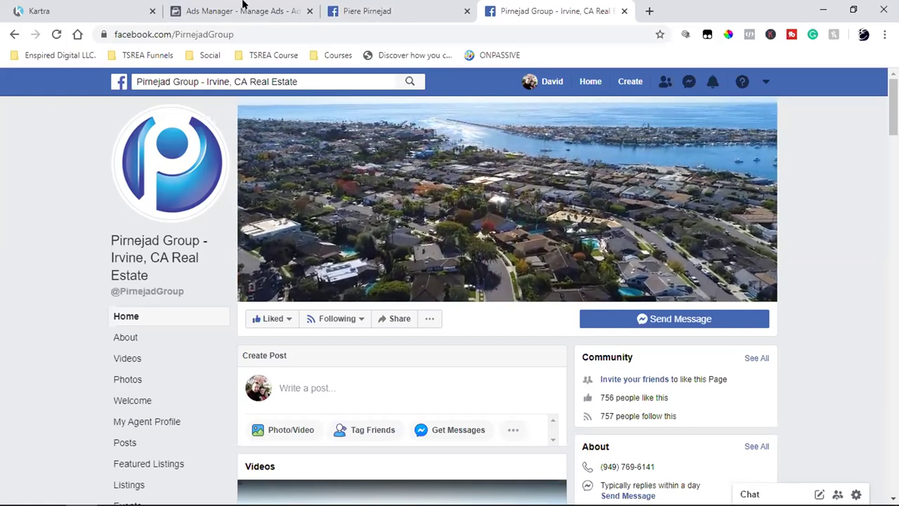
# Step: Open the TSREA Clients ad account in Ads Manager in a new browser tab, using the saved bookmark
pyautogui.click(649, 11)
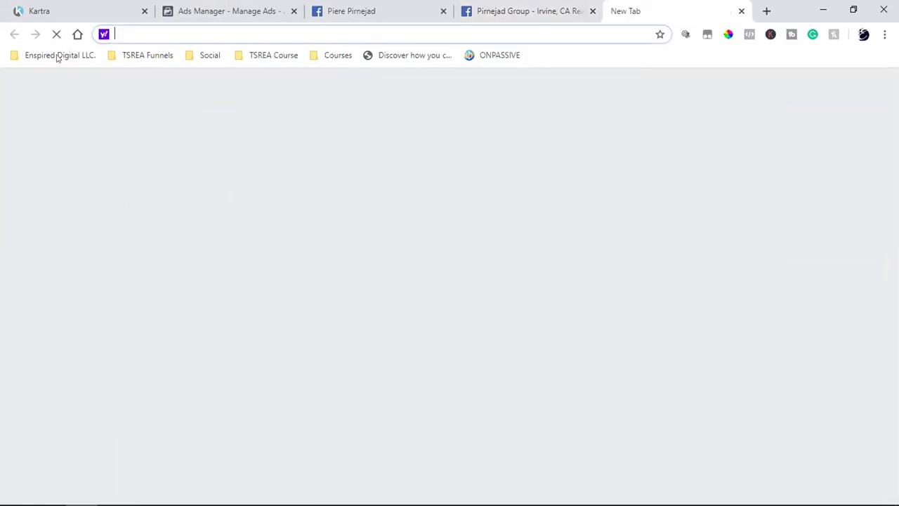
pyautogui.click(60, 55)
pyautogui.moveTo(42, 181)
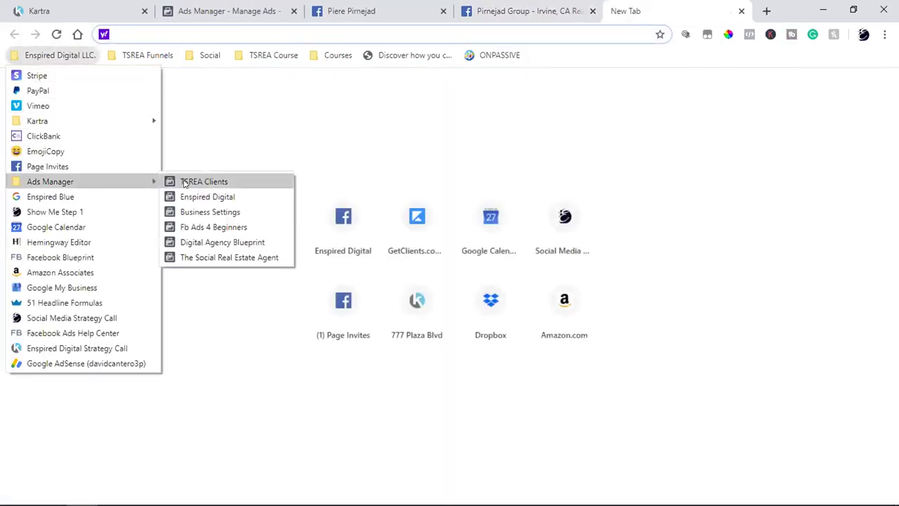
pyautogui.click(185, 179)
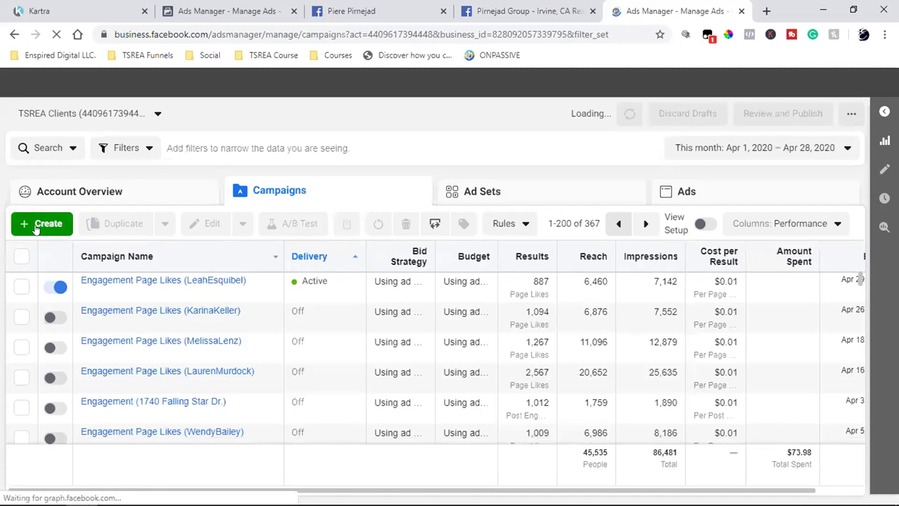
# Step: Start a new campaign, choose the Conversions objective, and review the special ad category, budget and bid strategy settings
pyautogui.click(35, 226)
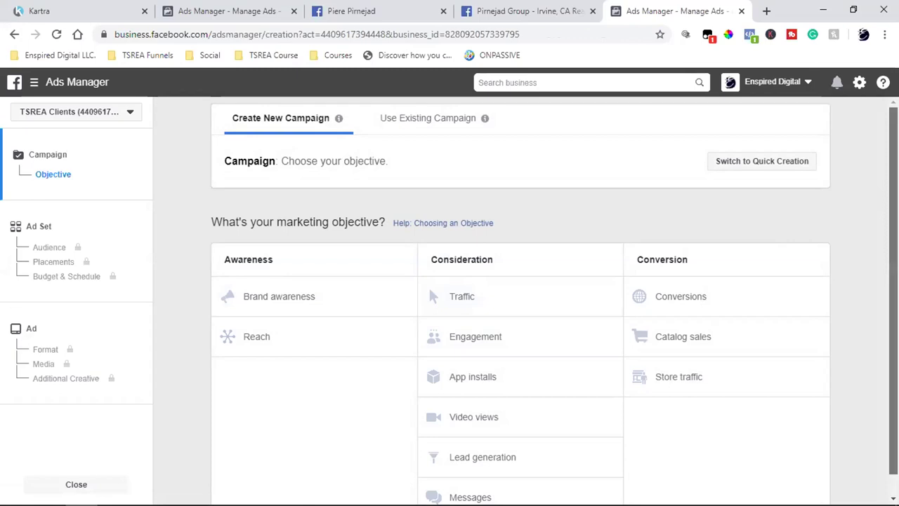
pyautogui.scroll(-1, 555, 300)
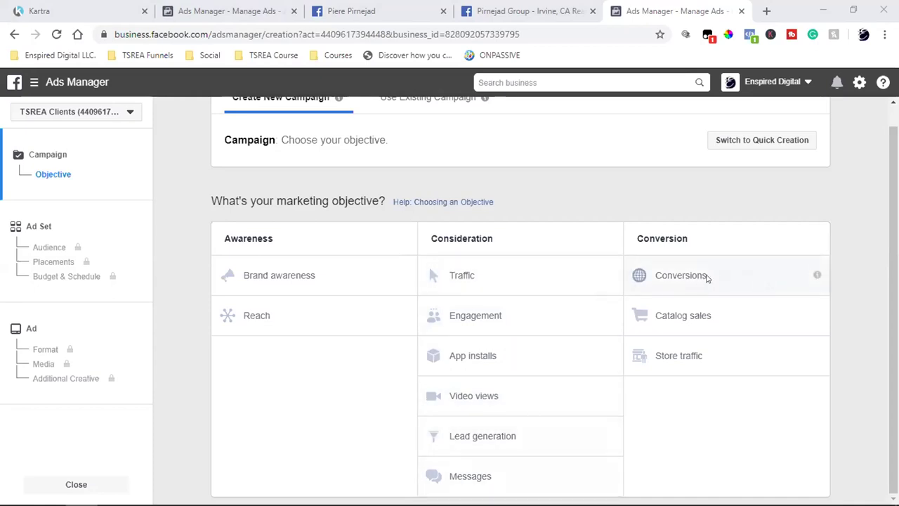
pyautogui.click(669, 276)
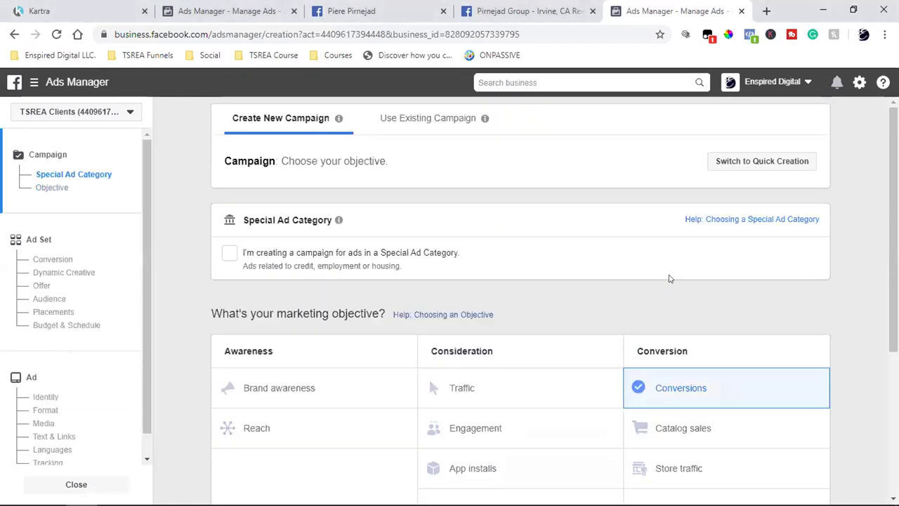
pyautogui.scroll(-1, 719, 304)
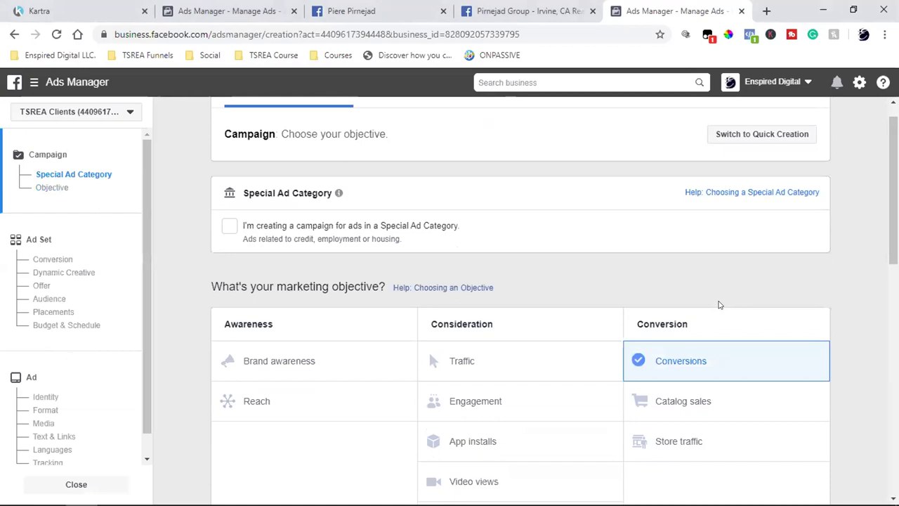
pyautogui.scroll(-5, 719, 305)
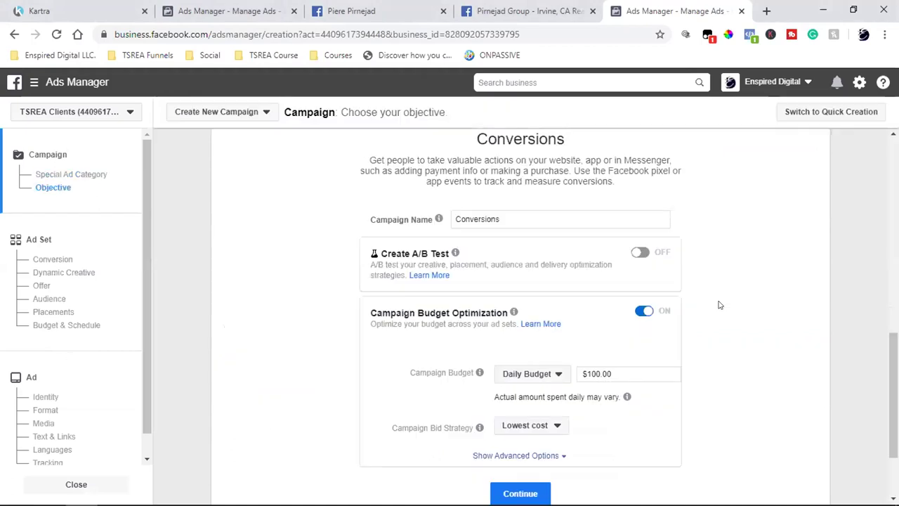
pyautogui.scroll(10, 719, 304)
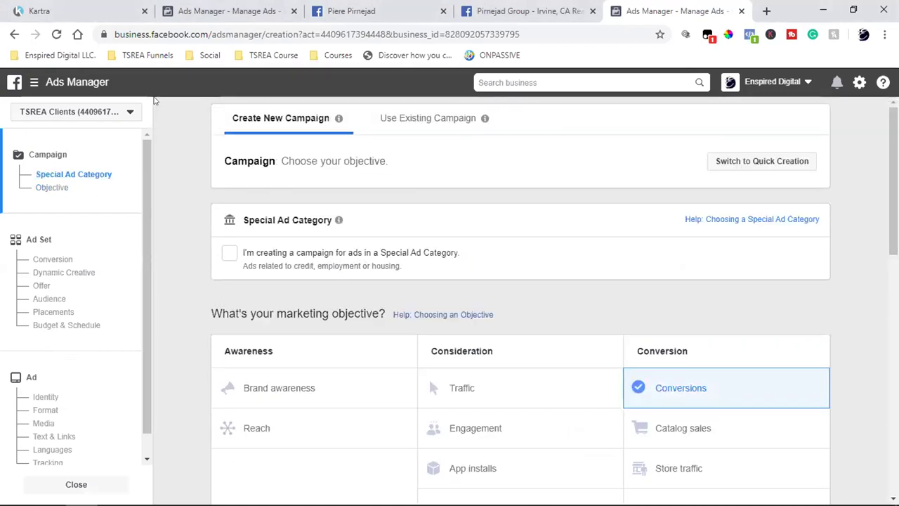
# Step: Leave the unsaved campaign for Events Manager and open the account's Custom Conversions
pyautogui.click(34, 83)
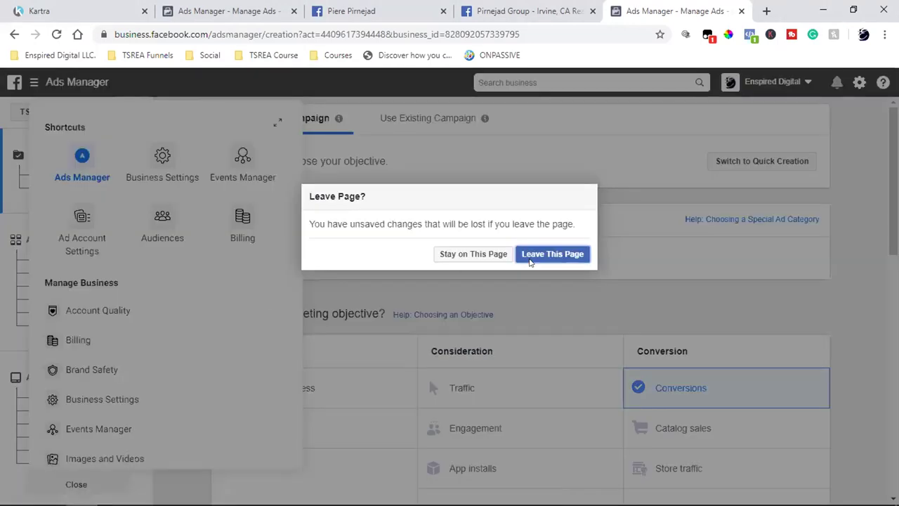
pyautogui.click(535, 259)
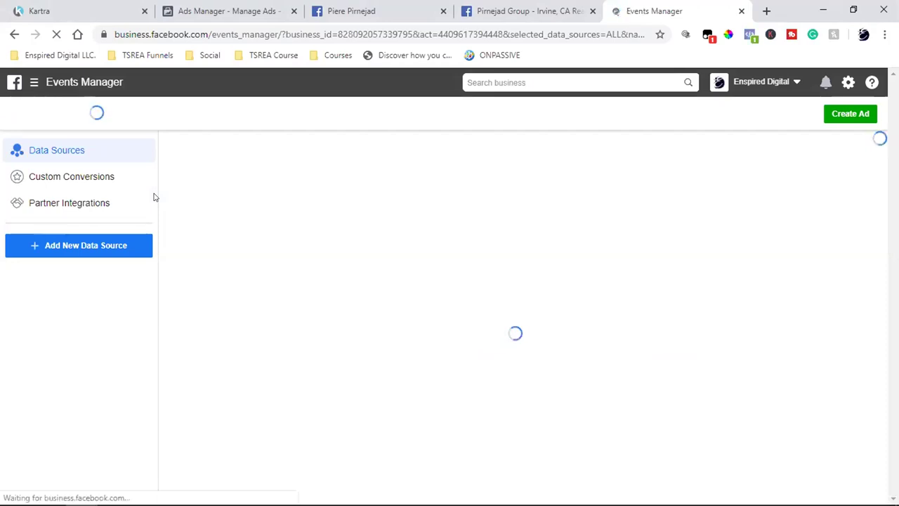
pyautogui.click(76, 176)
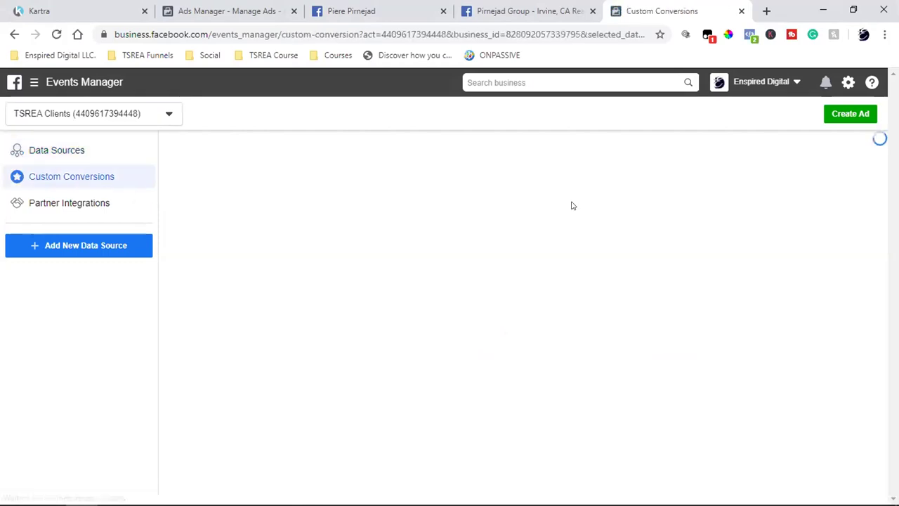
# Step: Open the fbads4beginners.com landing page in a new browser tab and go to its sign-up offer
pyautogui.click(768, 11)
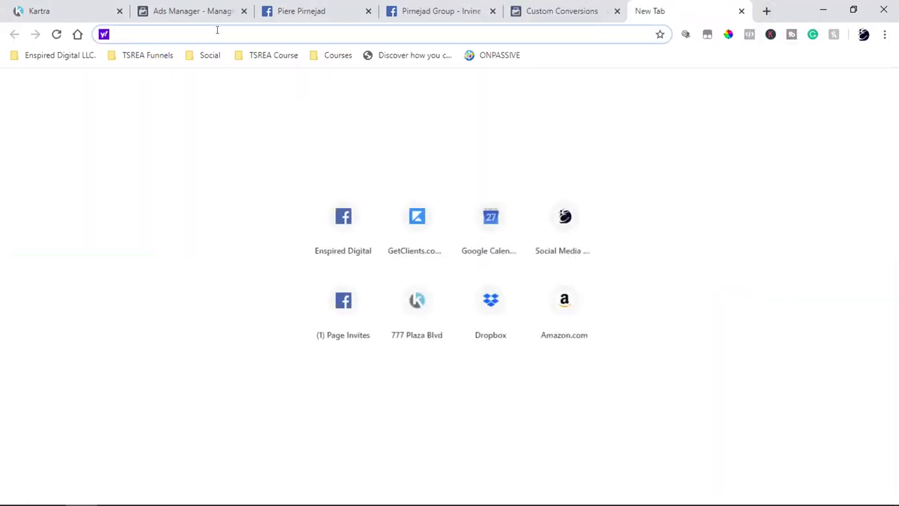
pyautogui.write('fb')
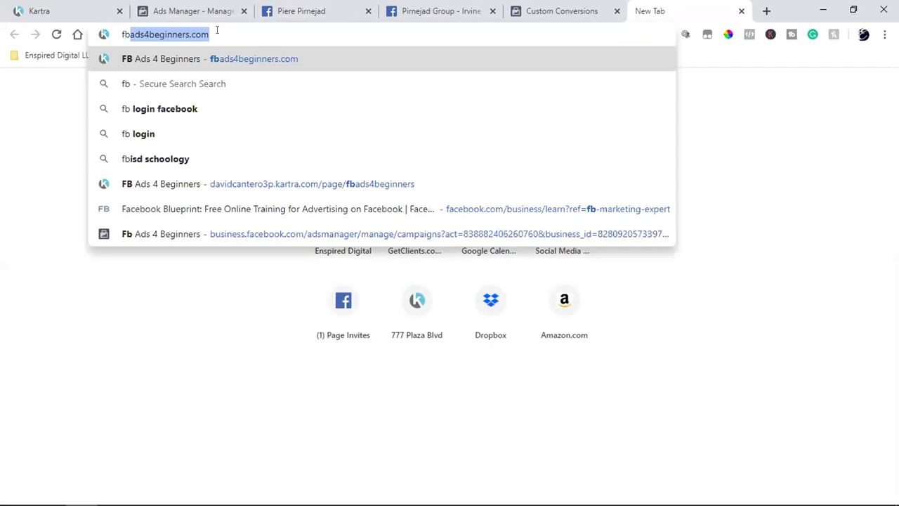
pyautogui.press('Return')
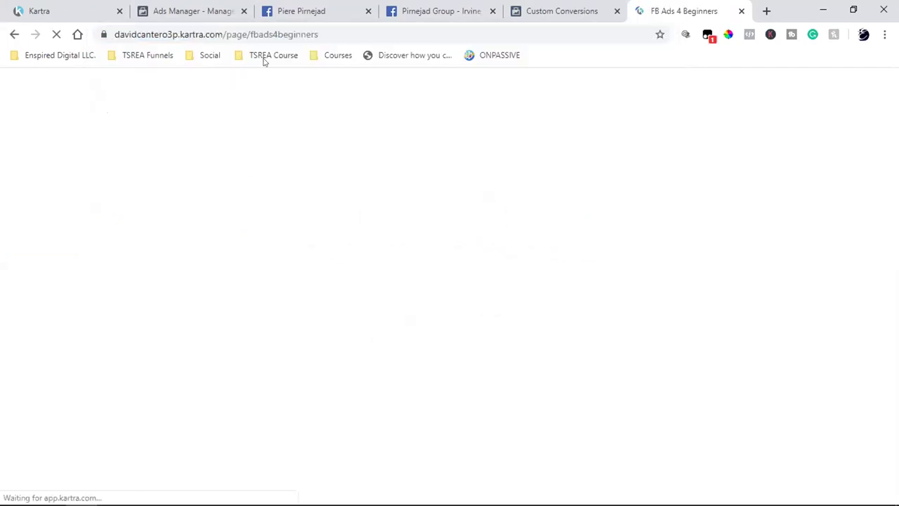
pyautogui.scroll(-2, 583, 311)
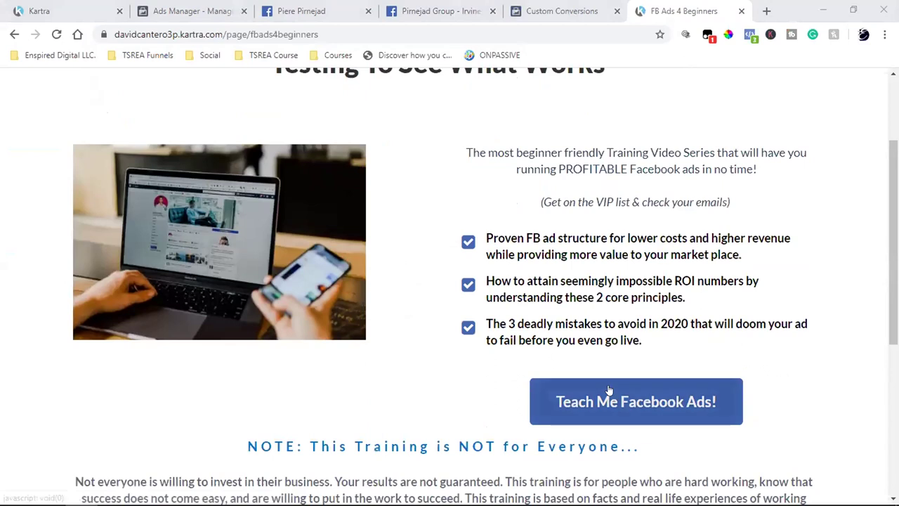
# Step: Open the VIP sign-up form for the Facebook ads training, shorten the prefilled e-mail address and submit the form
pyautogui.click(609, 391)
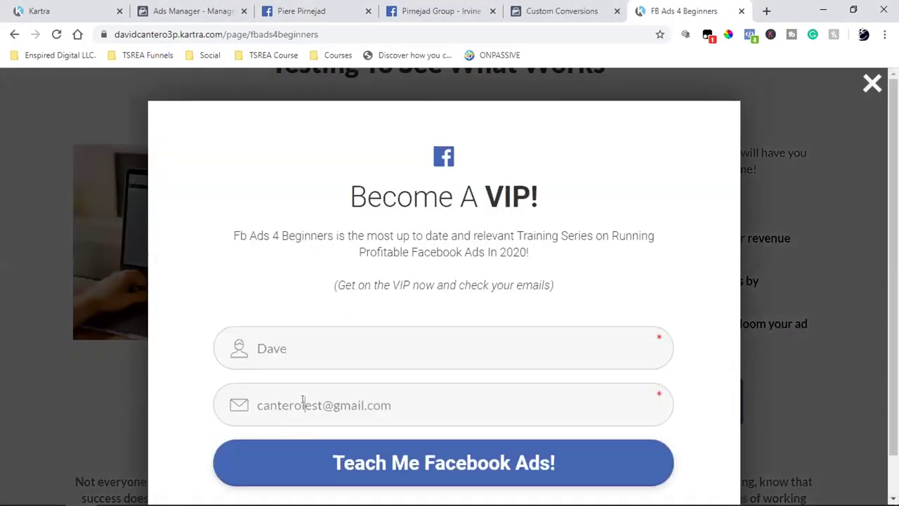
pyautogui.click(302, 400)
pyautogui.press('BackSpace')
pyautogui.press('BackSpace')
pyautogui.press('BackSpace')
pyautogui.click(426, 464)
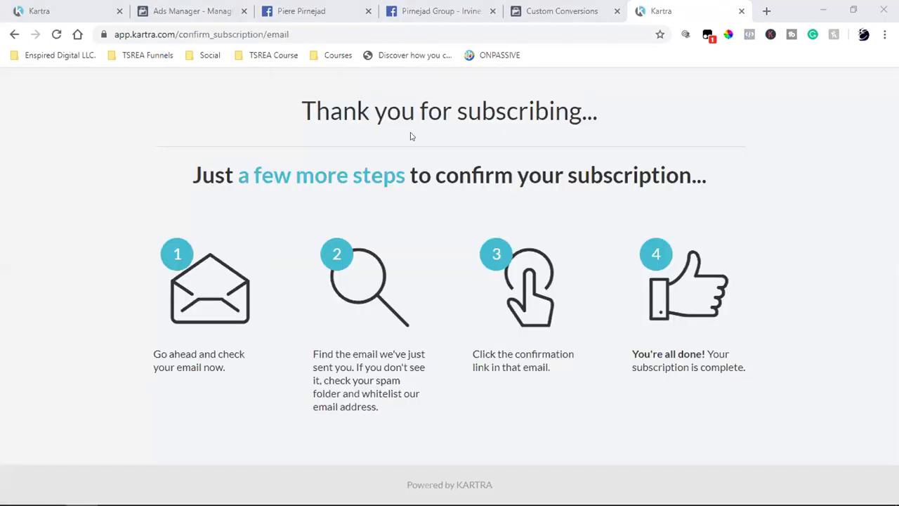
pyautogui.doubleClick(222, 35)
pyautogui.click(222, 35)
pyautogui.click(221, 34)
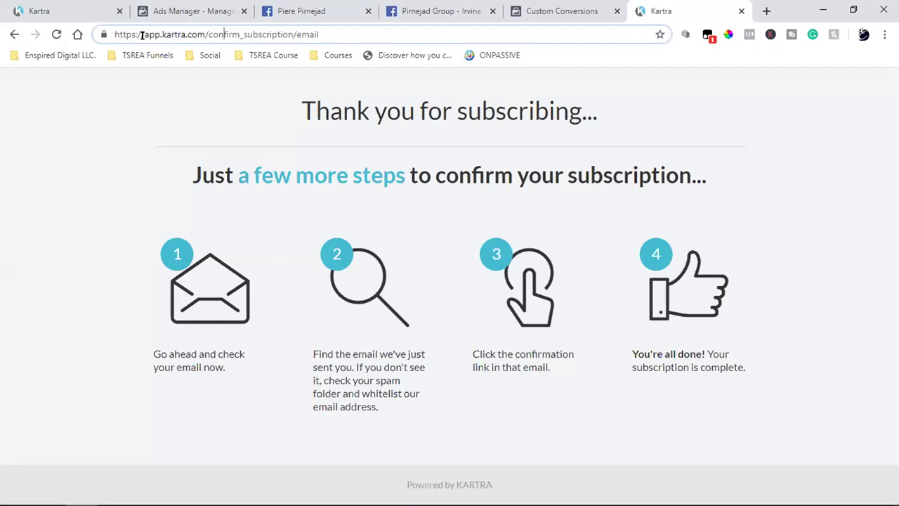
pyautogui.moveTo(141, 33); pyautogui.dragTo(112, 35)
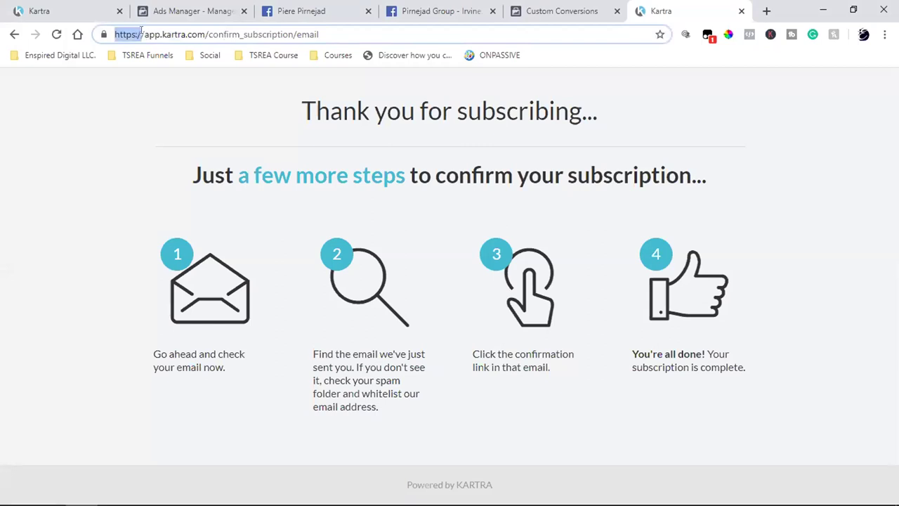
pyautogui.click(141, 32)
pyautogui.moveTo(141, 32); pyautogui.dragTo(382, 31)
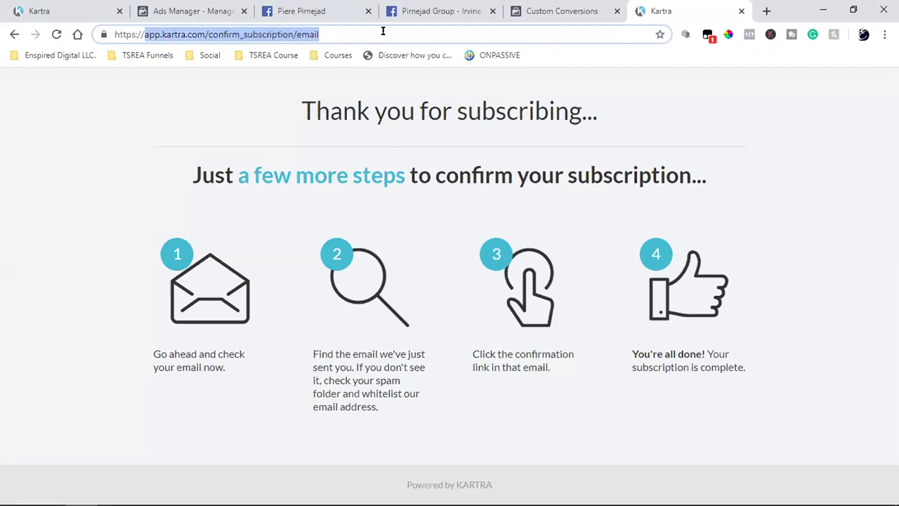
pyautogui.rightClick(253, 39)
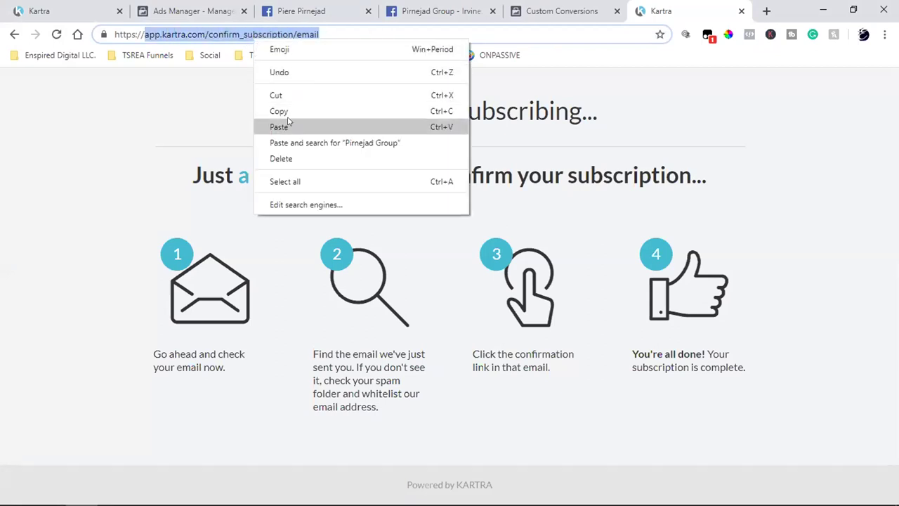
pyautogui.click(296, 112)
# Step: Return to Custom Conversions and start one for All URL Traffic whose URL contains app.kartra.com/confirm_subscription/email
pyautogui.click(185, 10)
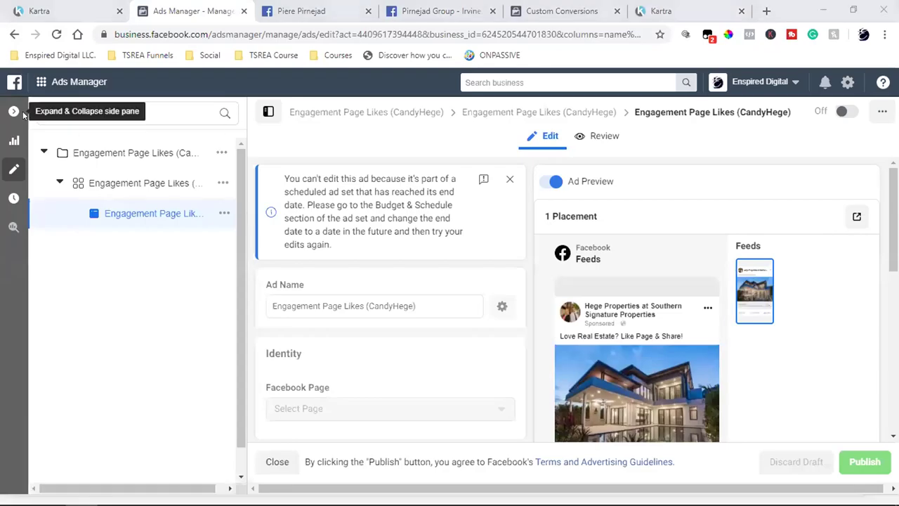
pyautogui.click(562, 11)
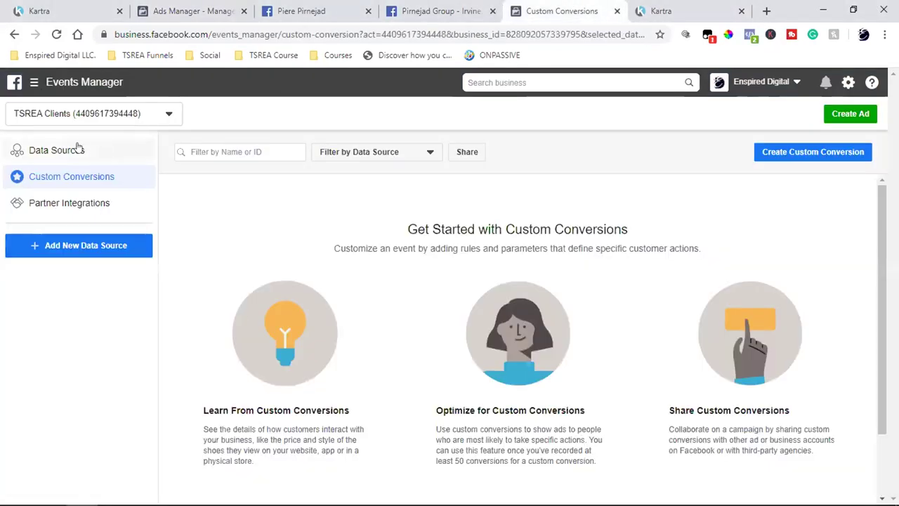
pyautogui.click(34, 82)
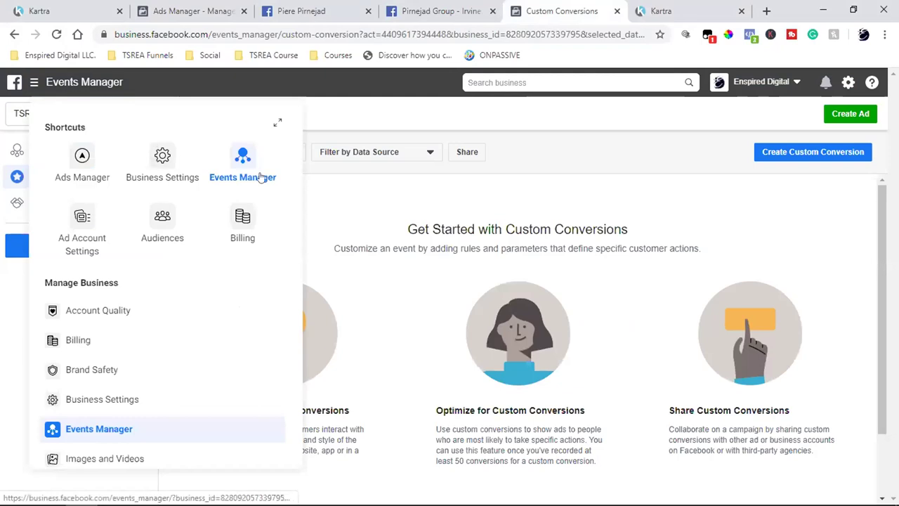
pyautogui.click(416, 116)
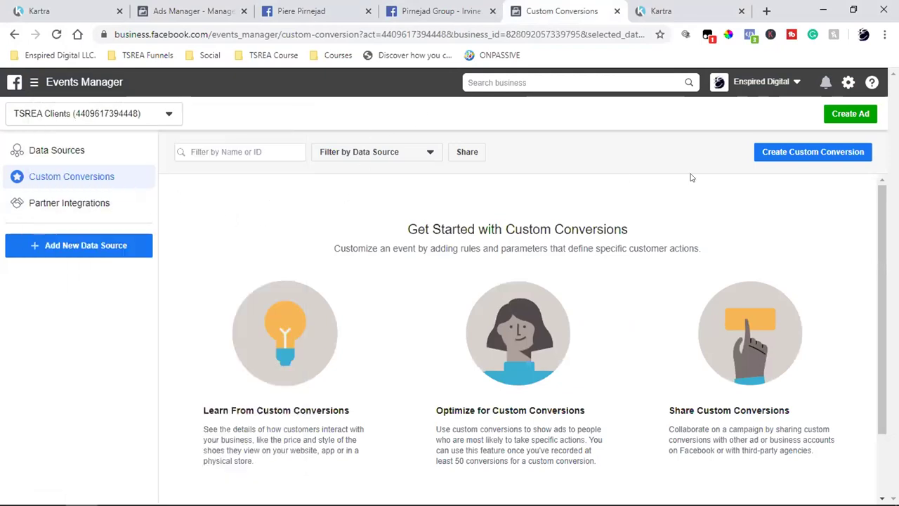
pyautogui.click(804, 154)
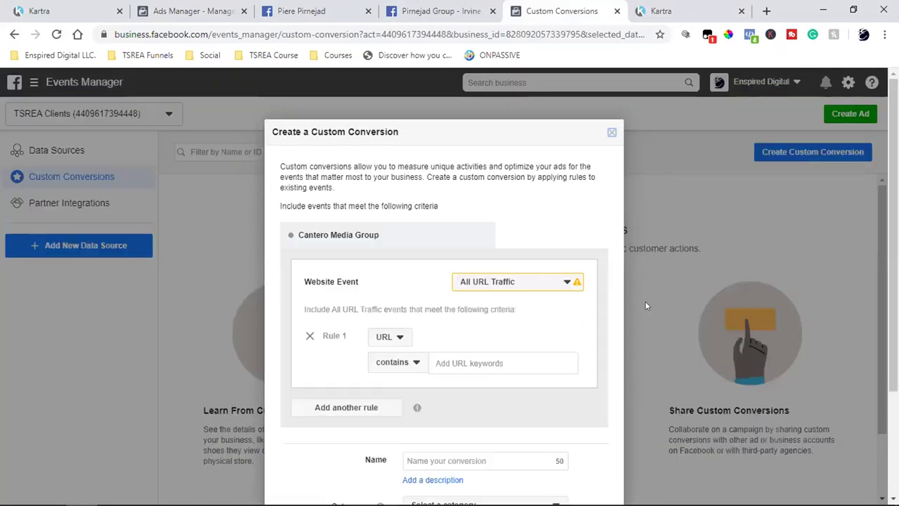
pyautogui.scroll(-3, 532, 323)
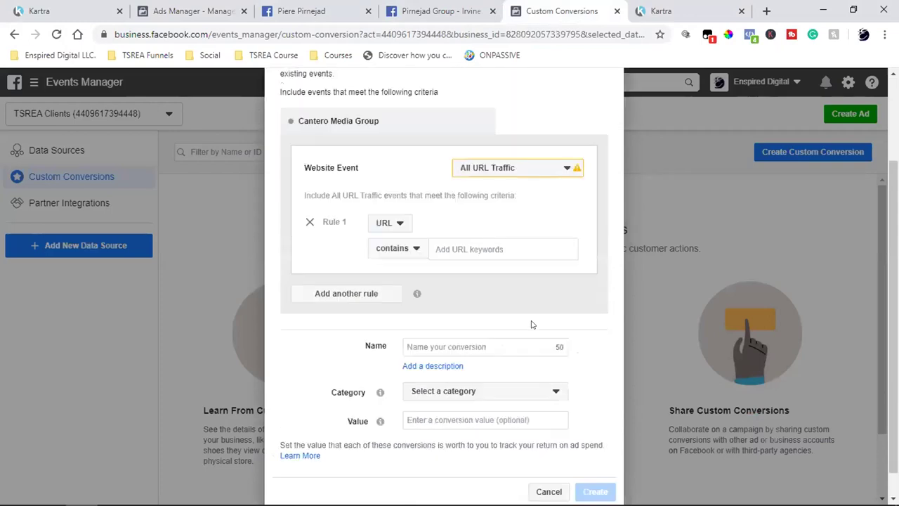
pyautogui.click(470, 231)
pyautogui.hotkey('ctrl', 'v')
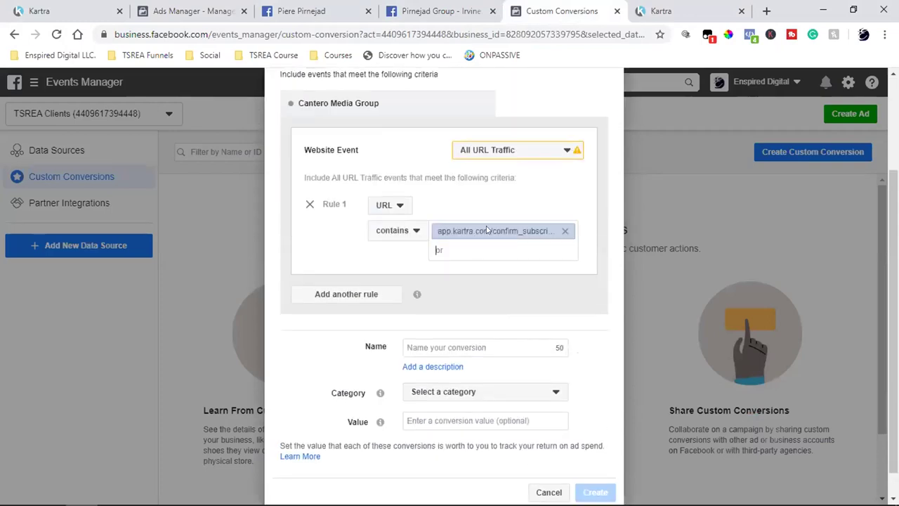
pyautogui.click(495, 148)
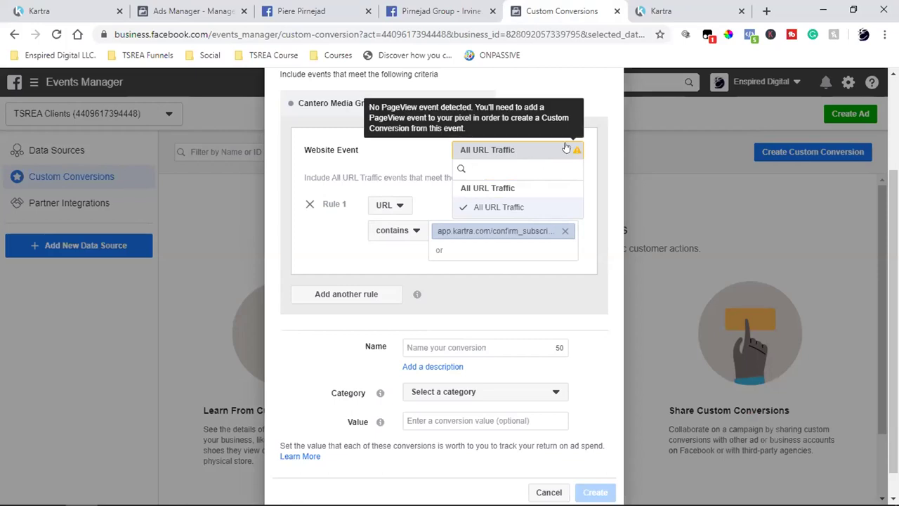
pyautogui.click(414, 218)
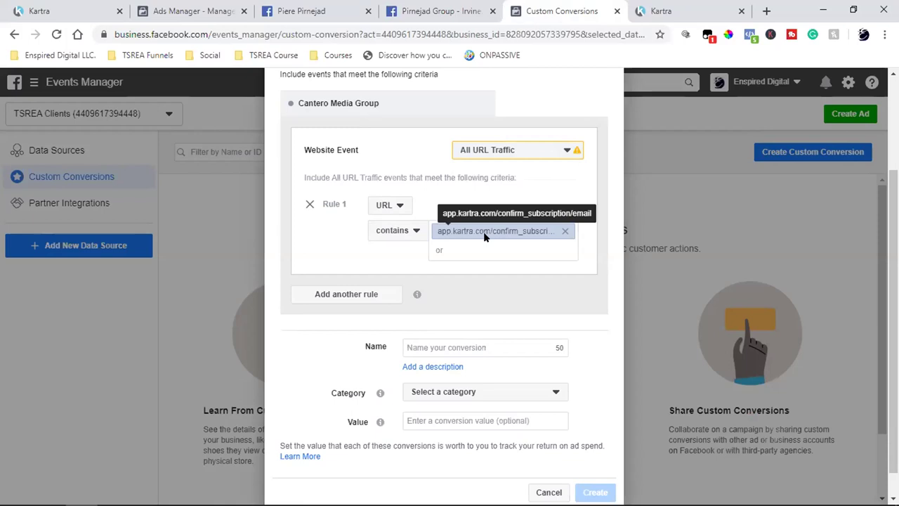
# Step: Name the custom conversion Listing Leads, set its category to Lead, and close the form without creating it
pyautogui.click(448, 348)
pyautogui.write('Listing Le')
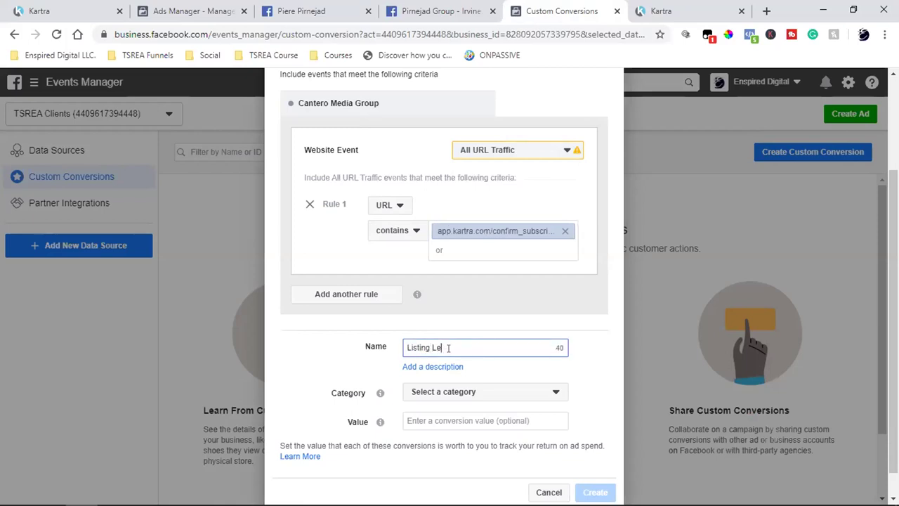
pyautogui.write('ads')
pyautogui.scroll(-1, 449, 348)
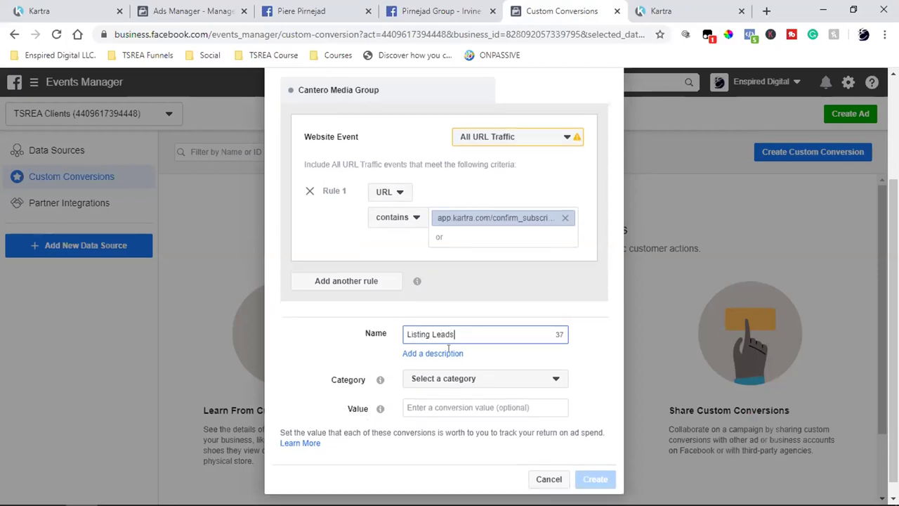
pyautogui.click(430, 364)
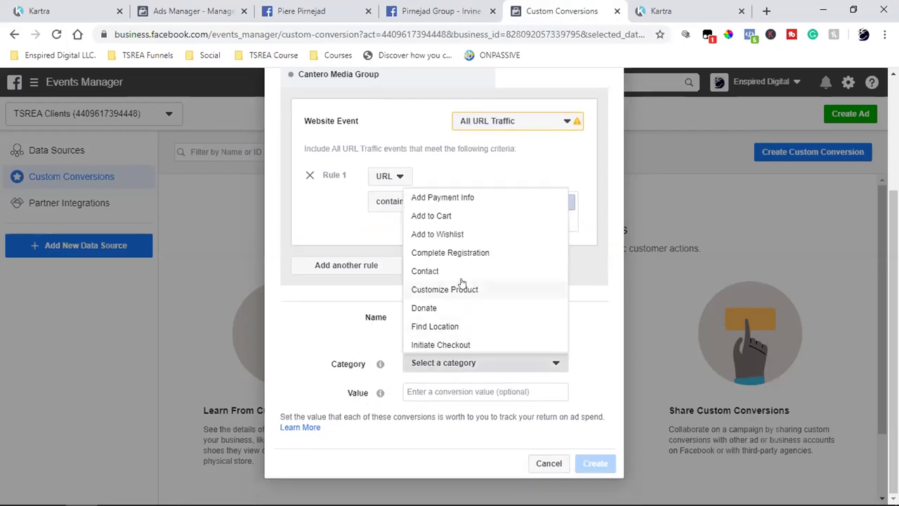
pyautogui.scroll(-2, 462, 285)
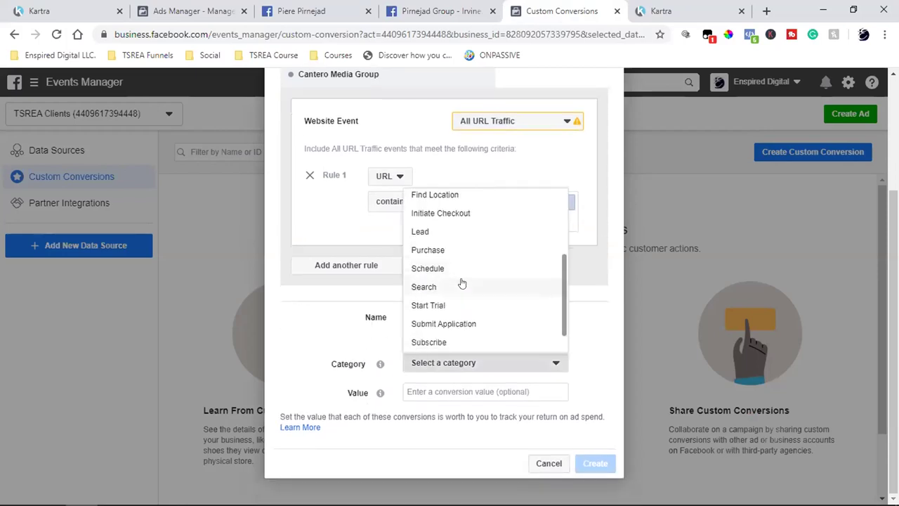
pyautogui.click(435, 232)
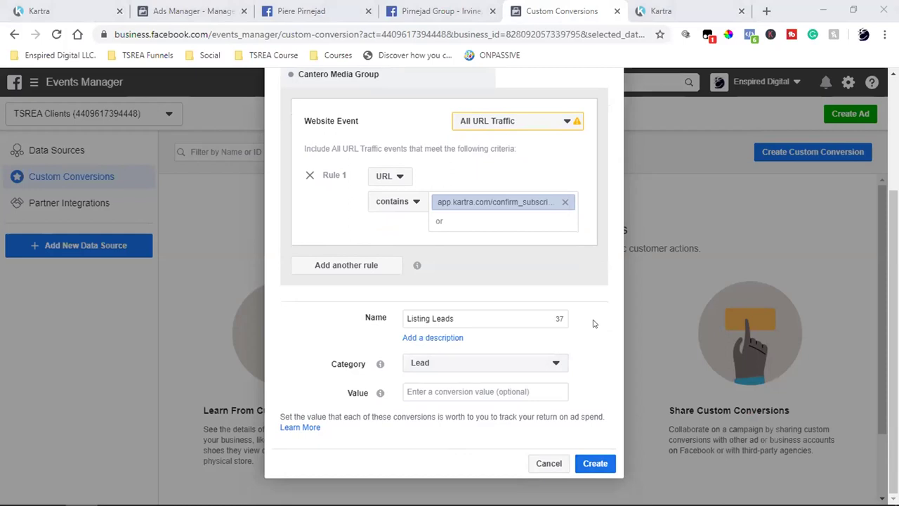
pyautogui.scroll(3, 594, 281)
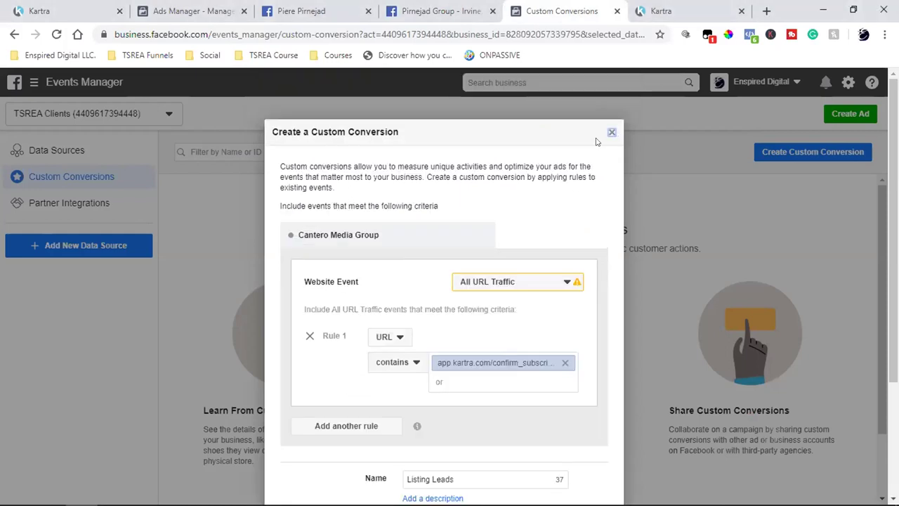
pyautogui.click(612, 134)
# Step: Switch from Events Manager to Ads Manager and start a new campaign in the TSREA Clients account
pyautogui.click(34, 82)
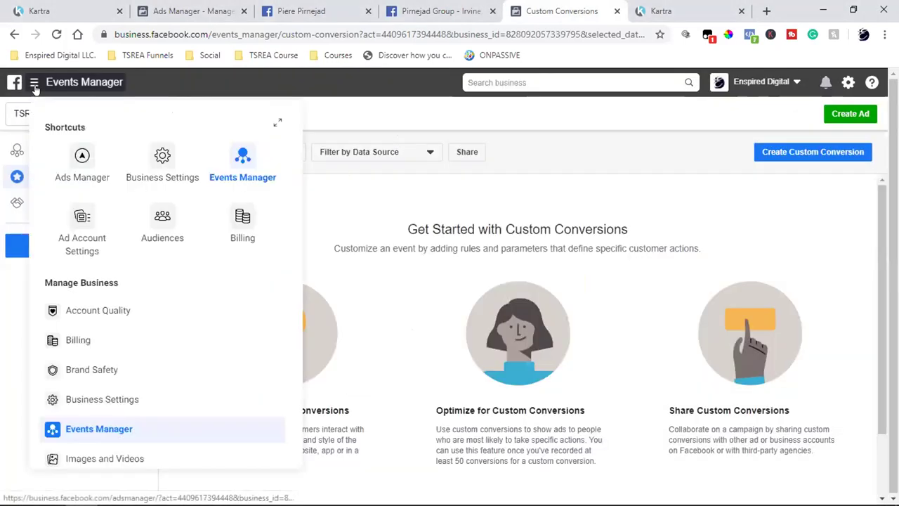
pyautogui.click(71, 163)
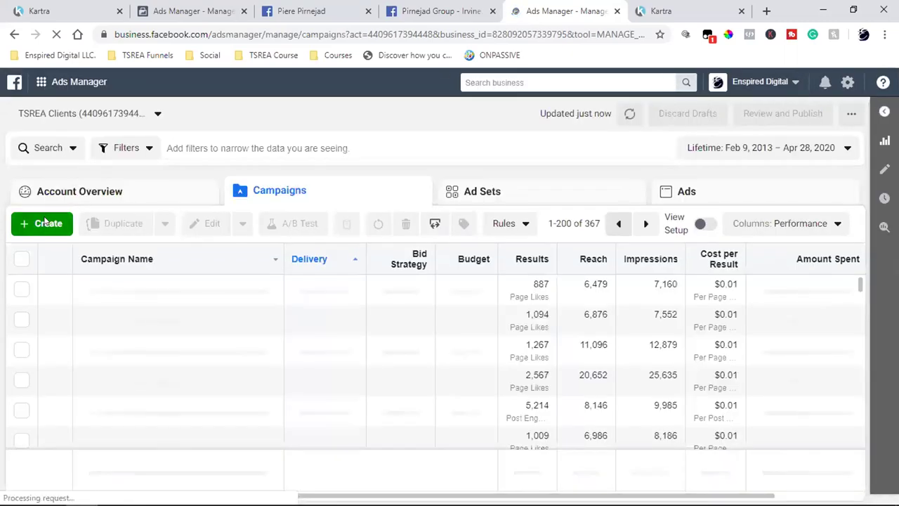
pyautogui.click(42, 223)
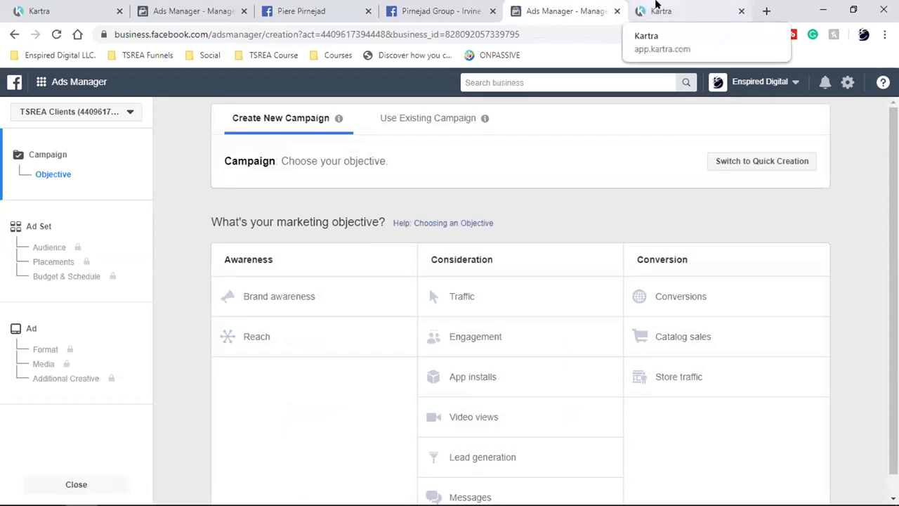
# Step: Reopen the FB Ads 4 Beginners landing page in the tab showing the Kartra subscription confirmation
pyautogui.click(656, 8)
pyautogui.press('BackSpace')
pyautogui.write('fd')
pyautogui.press('Return')
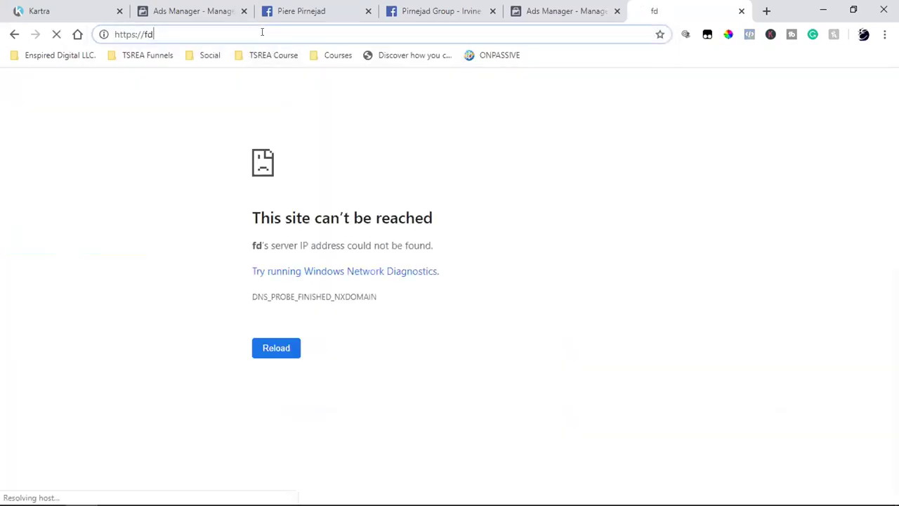
pyautogui.click(262, 32)
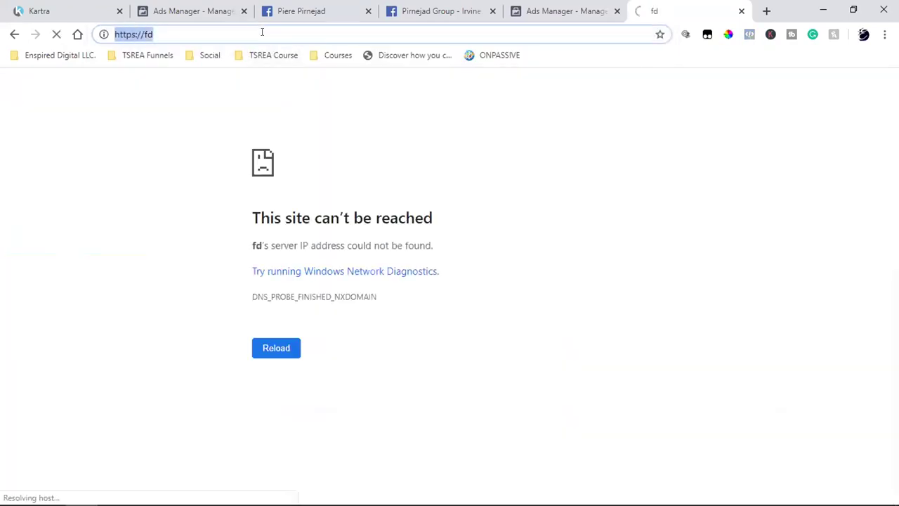
pyautogui.write('fb')
pyautogui.press('Return')
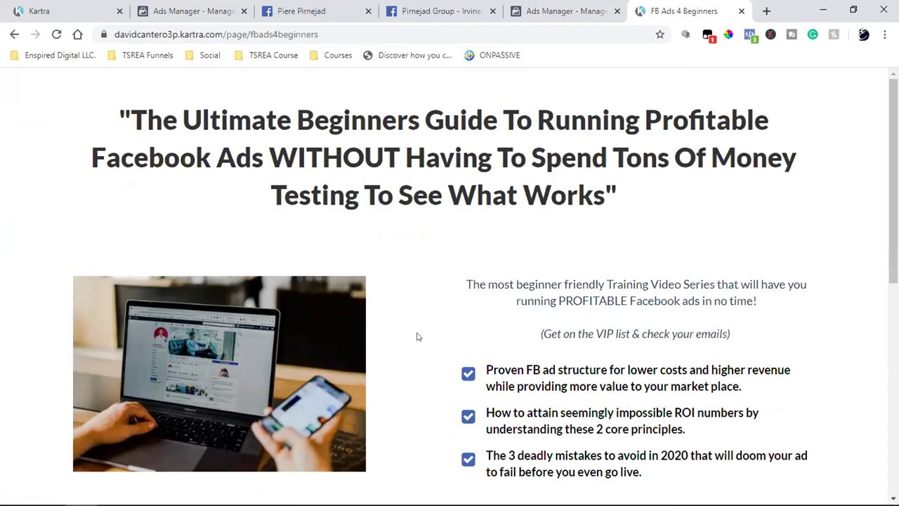
# Step: Return to the new campaign, choose the Conversions objective, and mark it as a Special Ad Category campaign for Housing
pyautogui.click(230, 15)
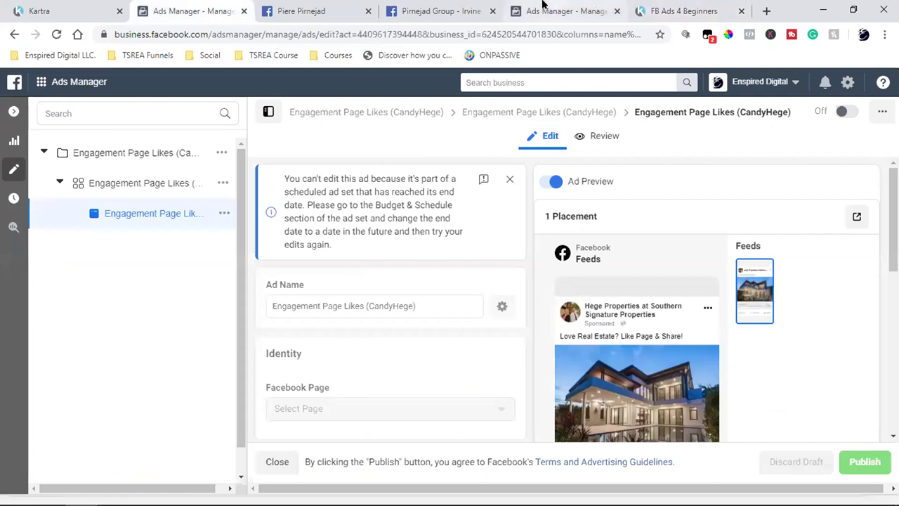
pyautogui.click(545, 11)
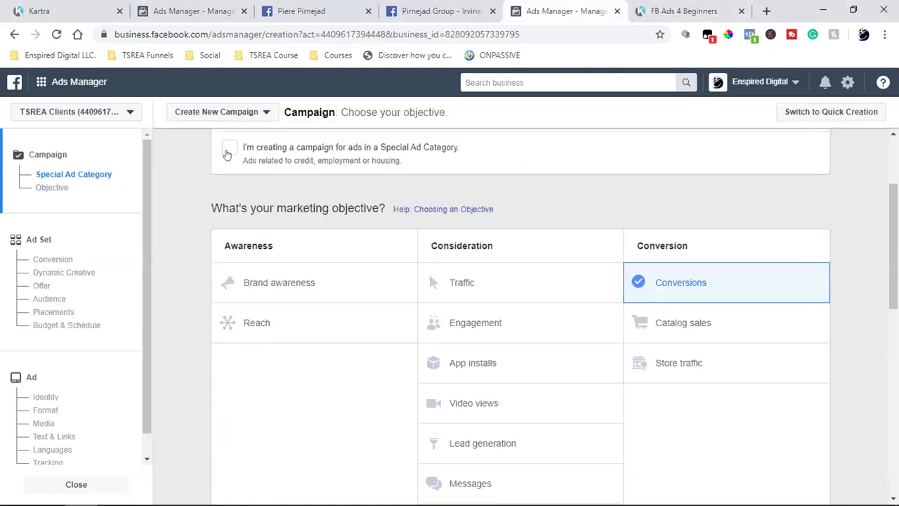
pyautogui.click(228, 152)
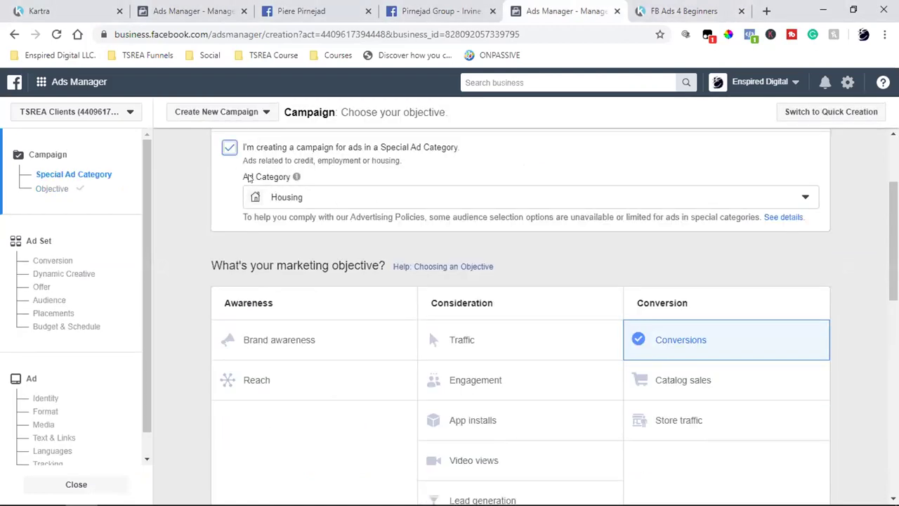
pyautogui.scroll(-4, 490, 324)
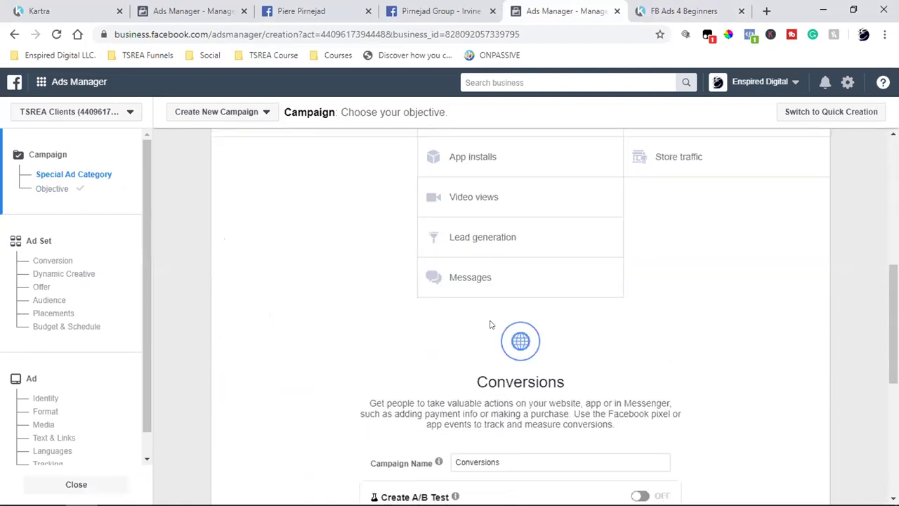
# Step: Turn off Campaign Budget Optimization for the Conversions campaign and continue to the ad set setup
pyautogui.scroll(-2, 575, 353)
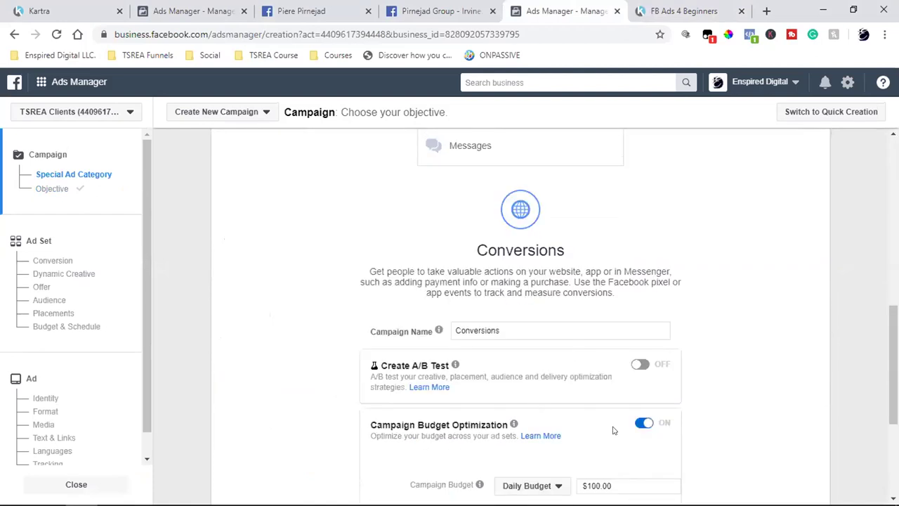
pyautogui.click(641, 425)
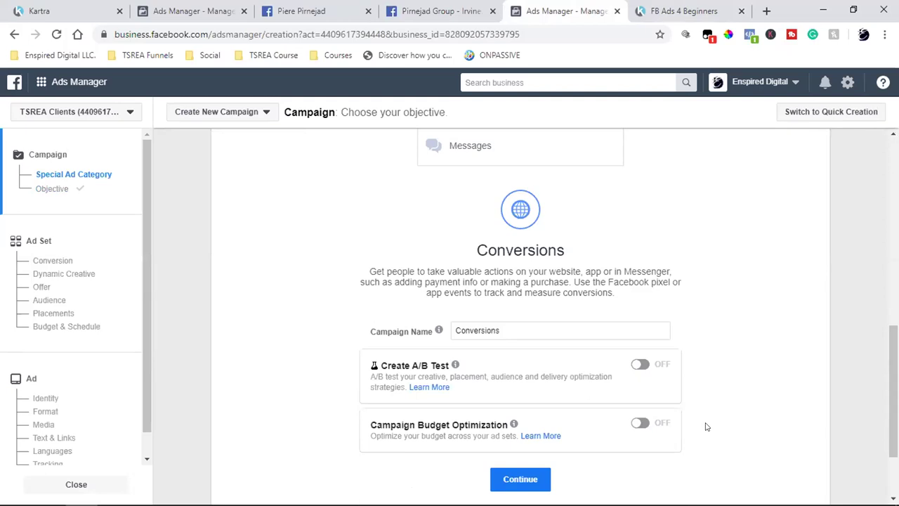
pyautogui.scroll(-2, 597, 400)
pyautogui.click(524, 394)
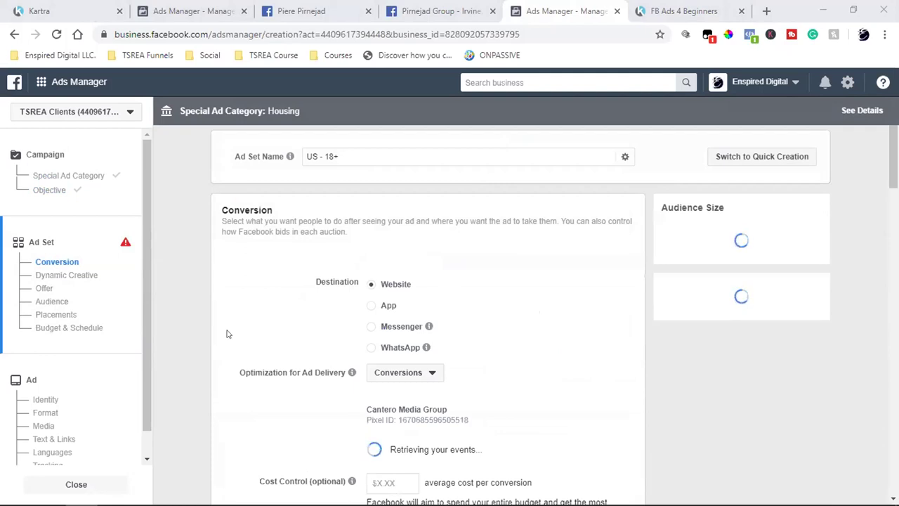
# Step: Choose Lead as the pixel event that the ad set's conversion delivery is optimized for
pyautogui.scroll(-2, 227, 334)
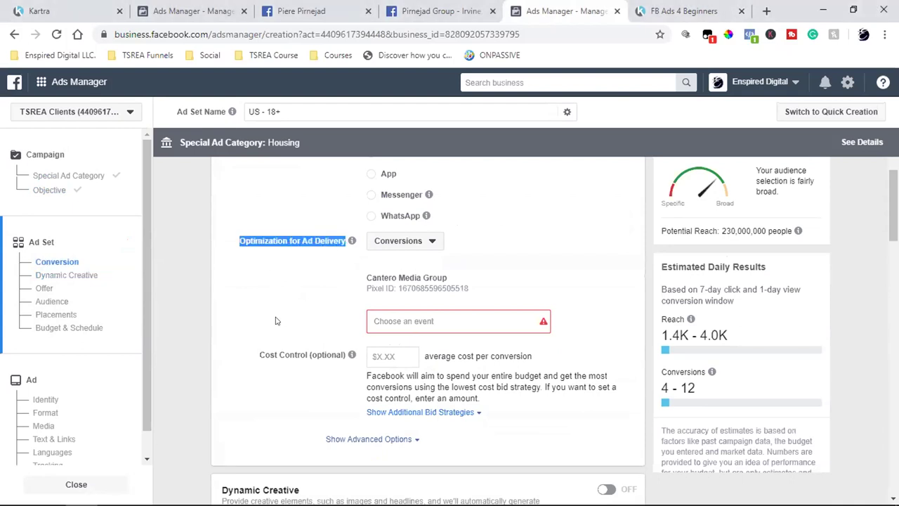
pyautogui.click(405, 317)
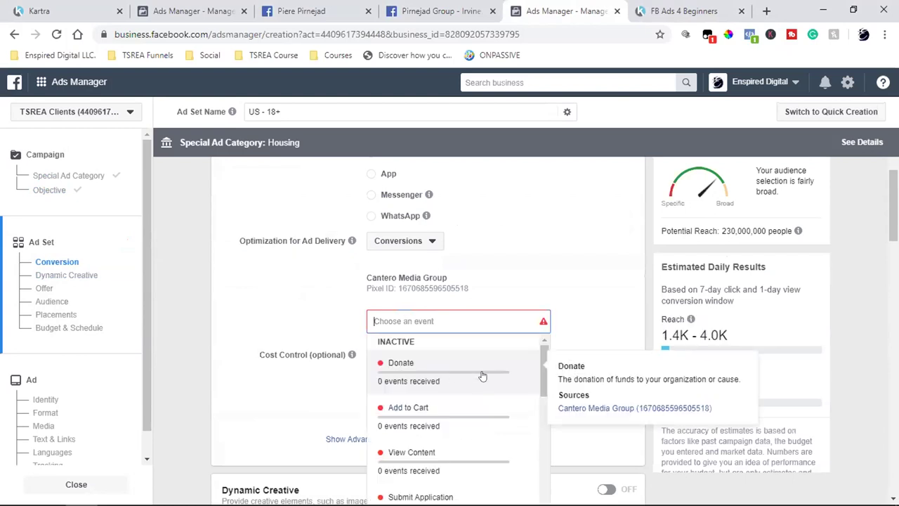
pyautogui.scroll(-4, 482, 377)
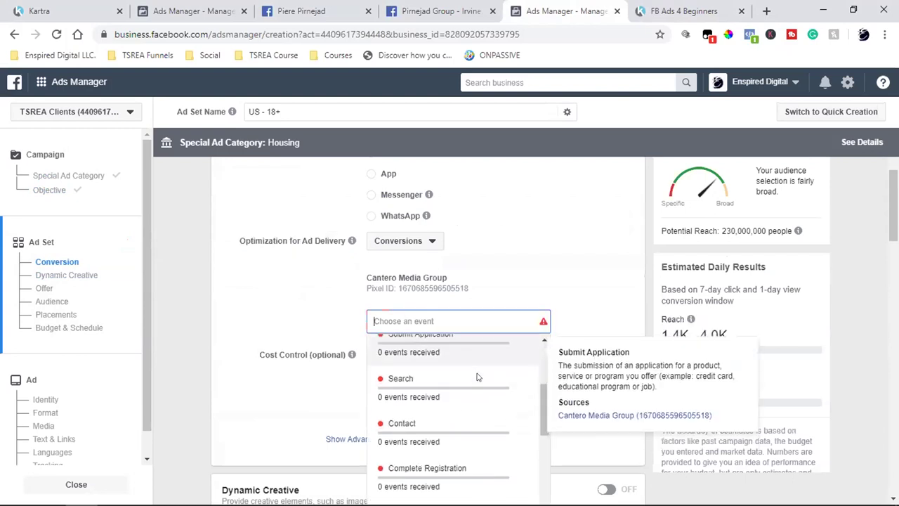
pyautogui.scroll(-5, 477, 378)
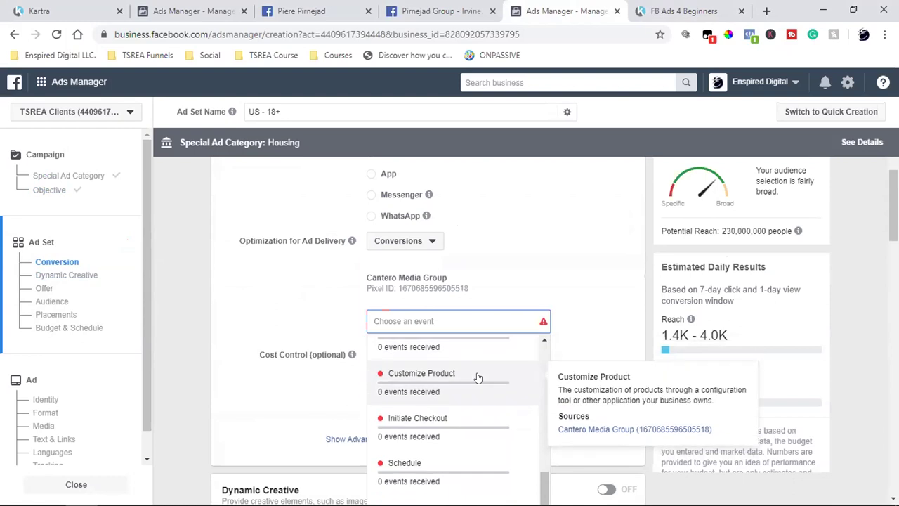
pyautogui.scroll(2, 478, 377)
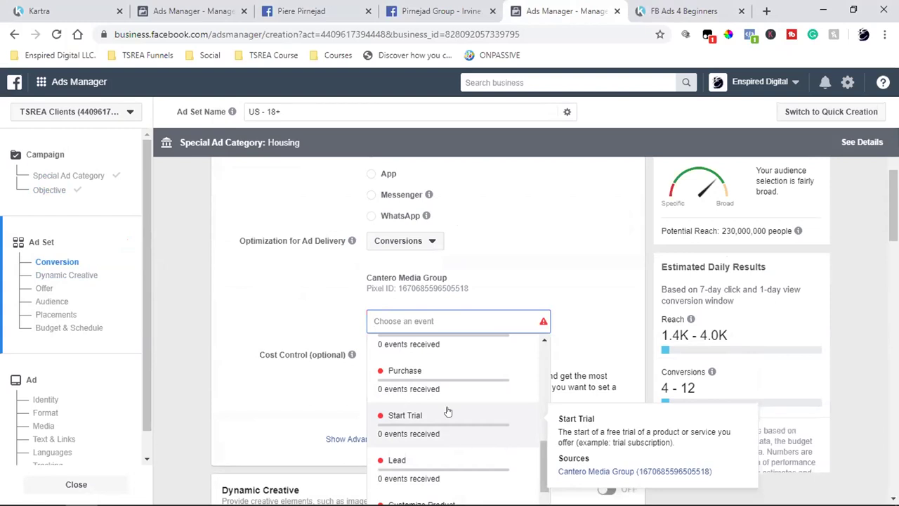
pyautogui.scroll(-3, 447, 412)
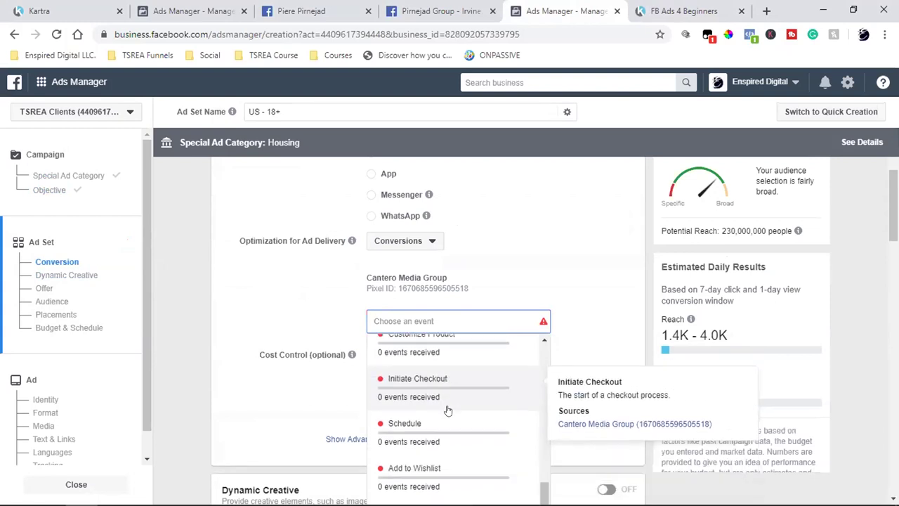
pyautogui.scroll(2, 447, 411)
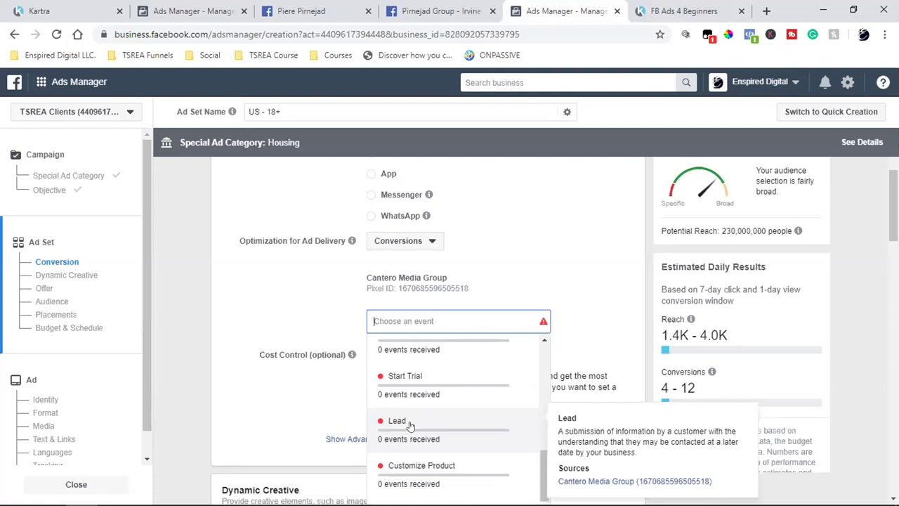
pyautogui.click(411, 424)
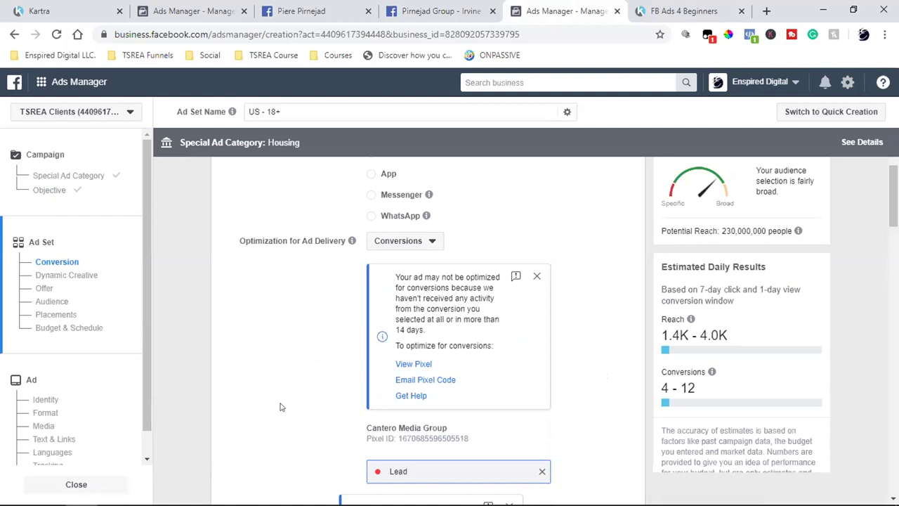
pyautogui.scroll(-2, 279, 406)
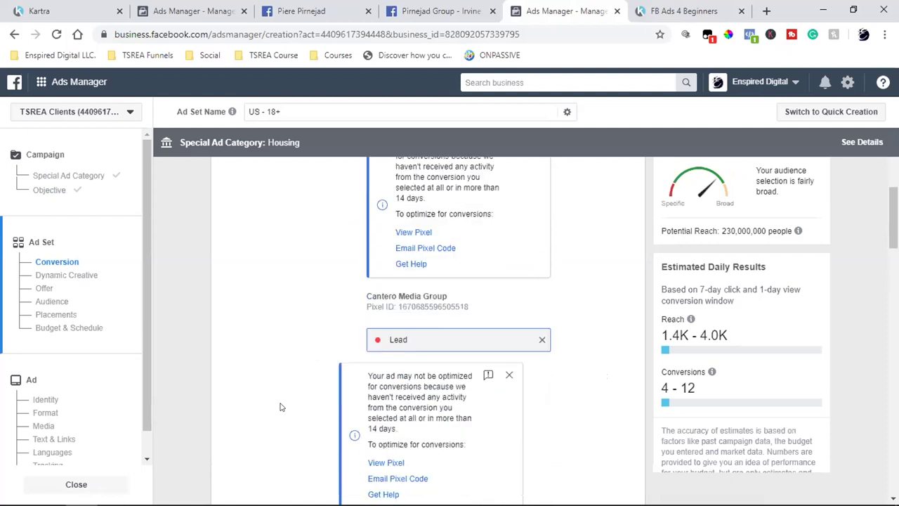
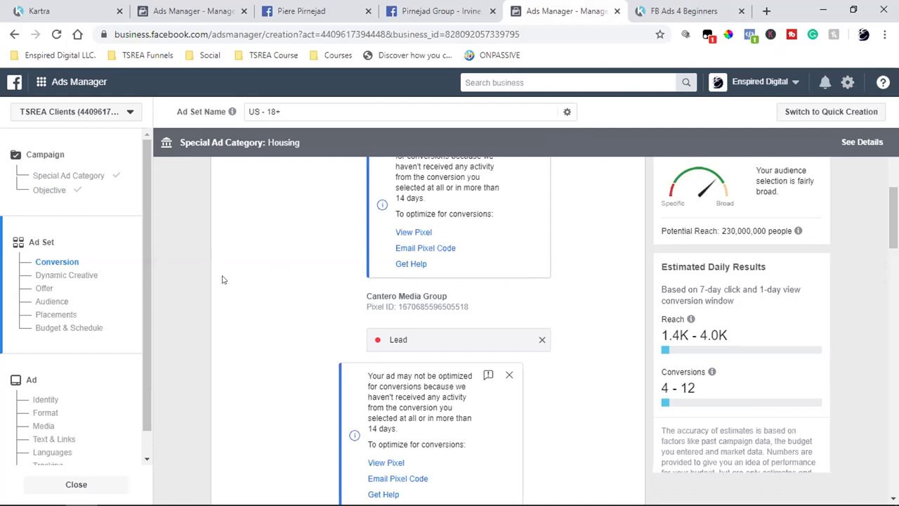
# Step: Dismiss the optimization notice above the pixel name and review the ad set settings down to the Audience section
pyautogui.scroll(5, 222, 279)
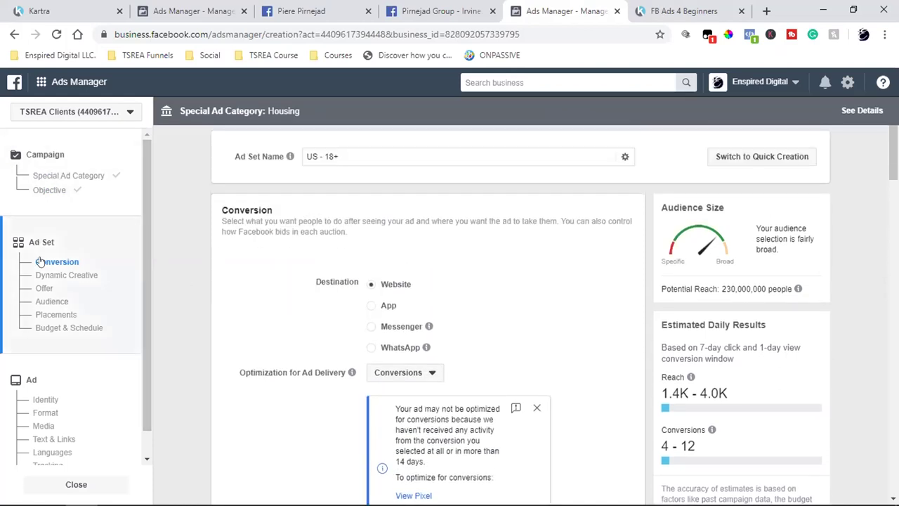
pyautogui.click(536, 408)
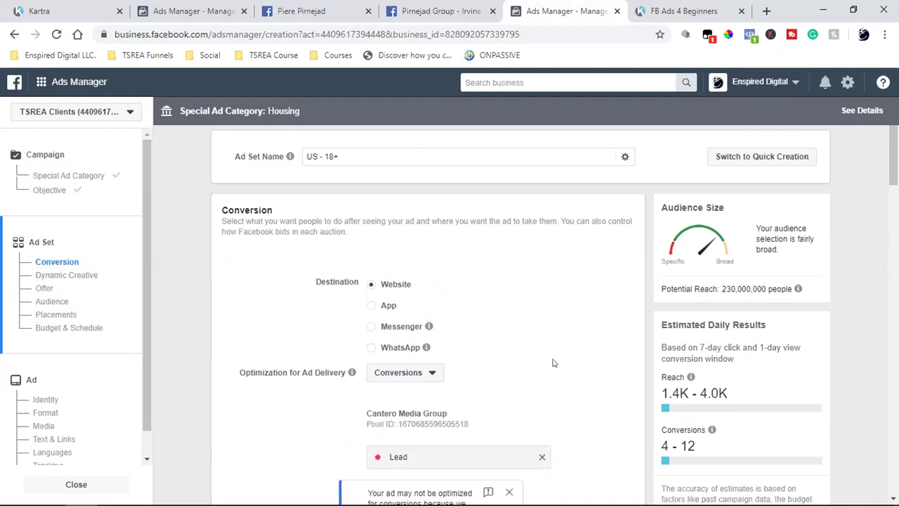
pyautogui.scroll(-7, 553, 363)
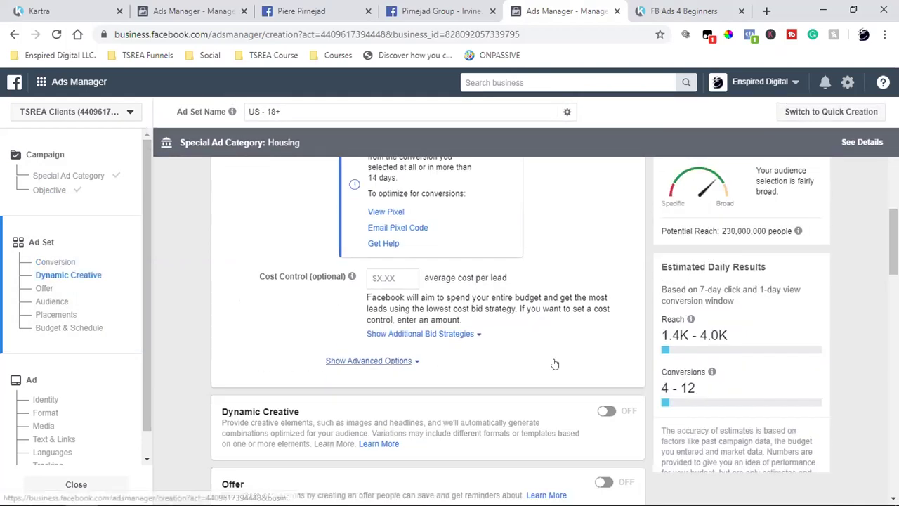
pyautogui.scroll(-2, 555, 358)
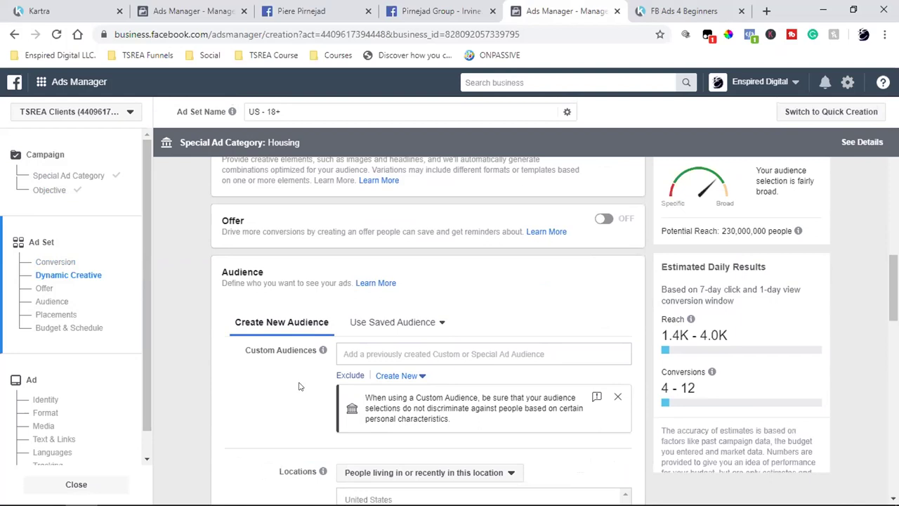
# Step: Look at the FB Ads 4 Beginners landing page and the existing page-likes ad, and return to the new ad set's Audience section
pyautogui.click(730, 10)
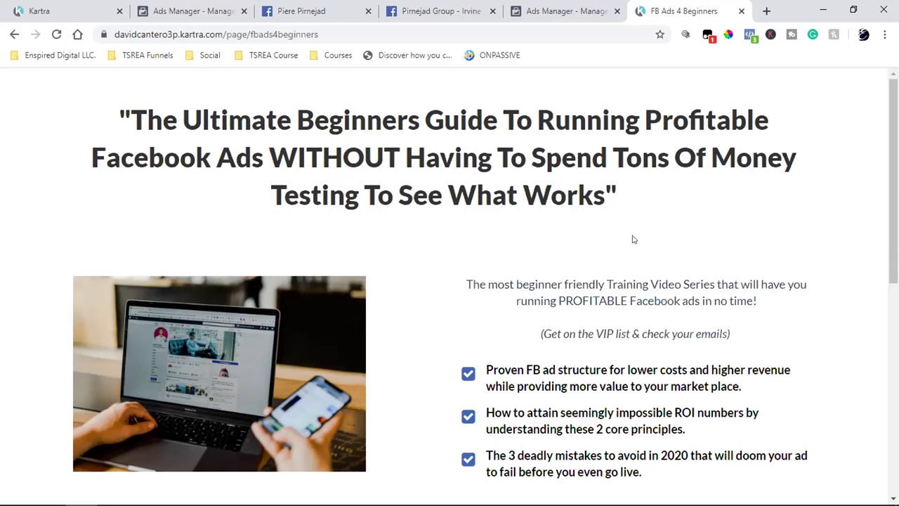
pyautogui.click(186, 9)
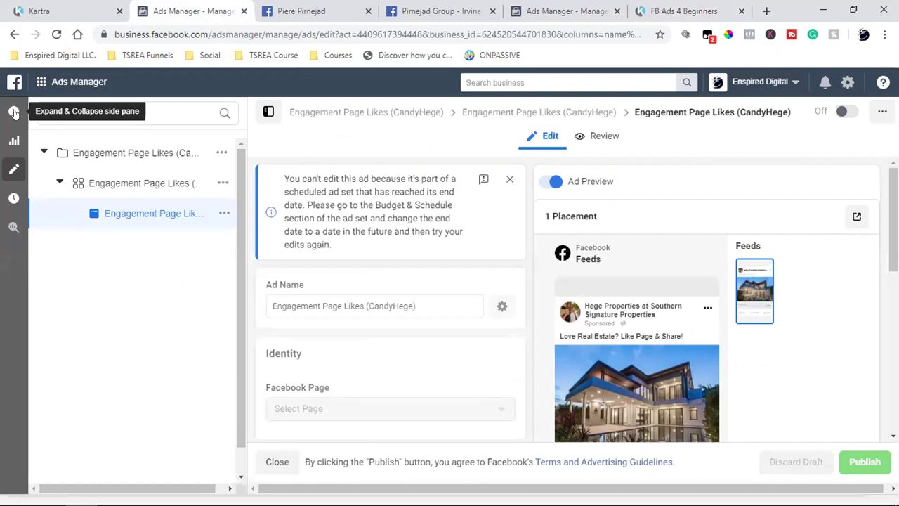
pyautogui.click(565, 11)
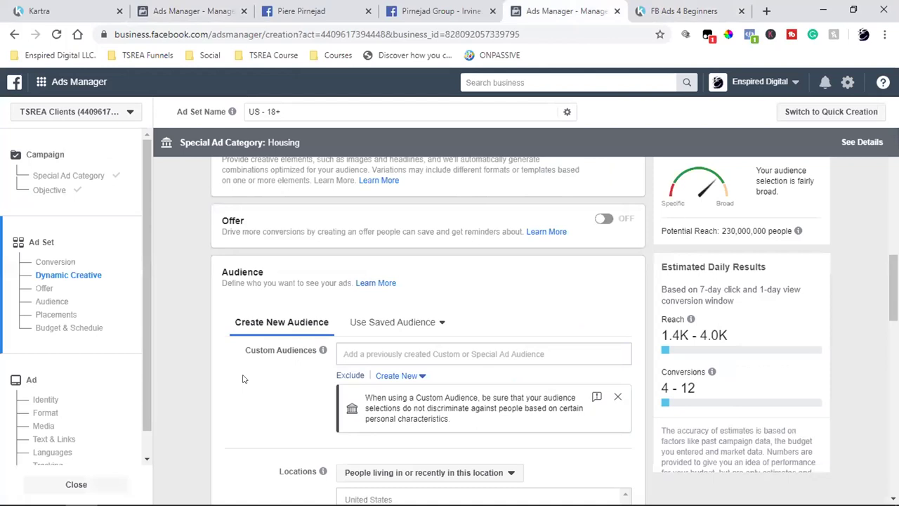
pyautogui.scroll(-2, 242, 379)
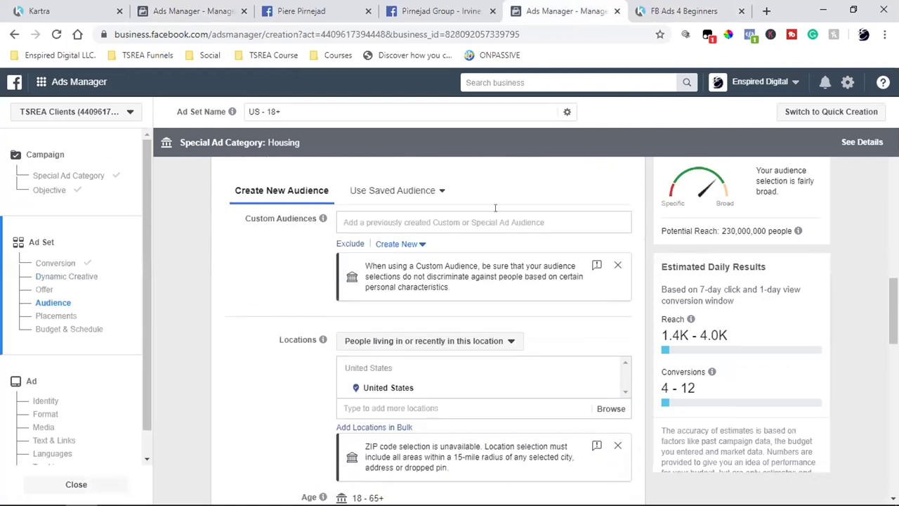
# Step: Open the VIP sign-up form on the FB Ads 4 Beginners landing page and submit it with the prefilled contact details
pyautogui.click(678, 8)
pyautogui.scroll(-4, 583, 247)
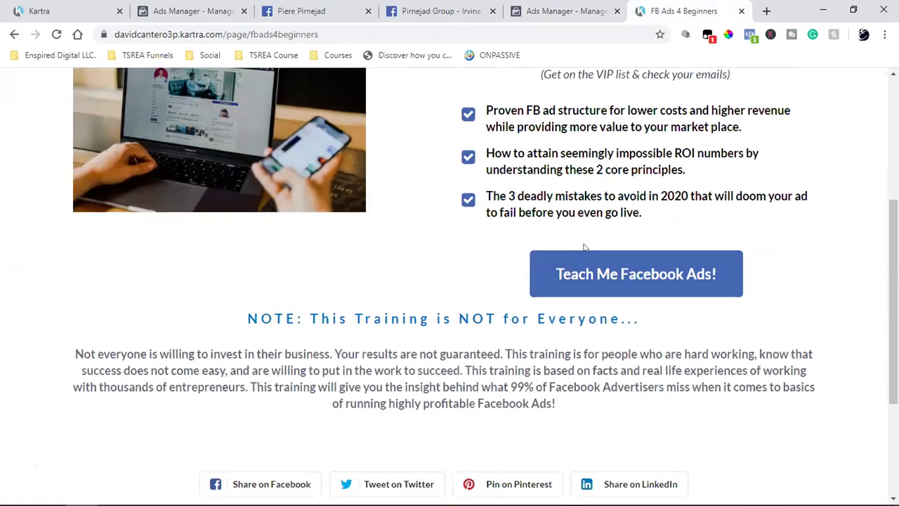
pyautogui.click(627, 269)
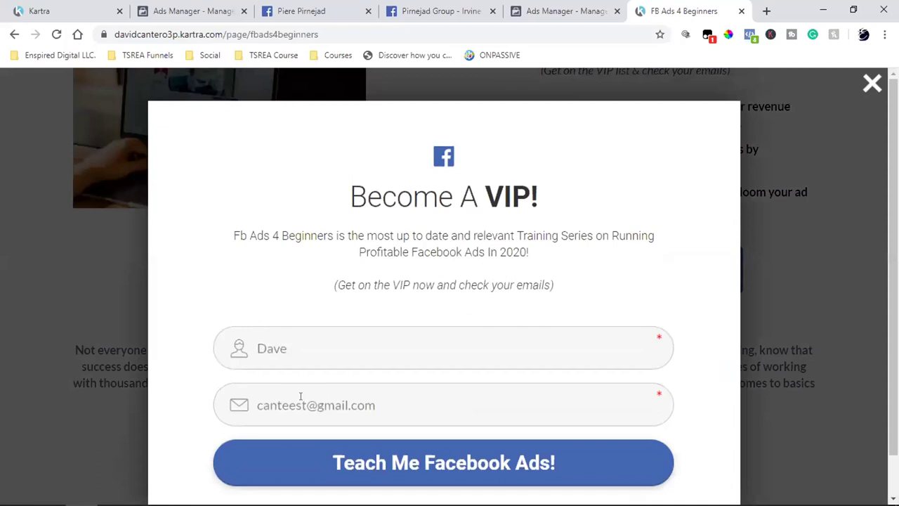
pyautogui.click(255, 455)
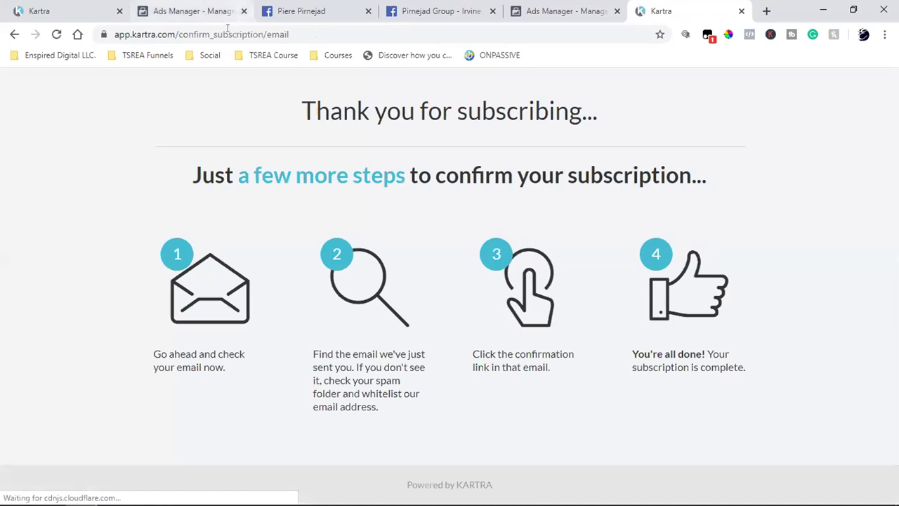
# Step: Copy the subscription confirmation page's address, app.kartra.com/confirm_subscription/email
pyautogui.doubleClick(228, 29)
pyautogui.click(227, 34)
pyautogui.moveTo(143, 34); pyautogui.dragTo(309, 36)
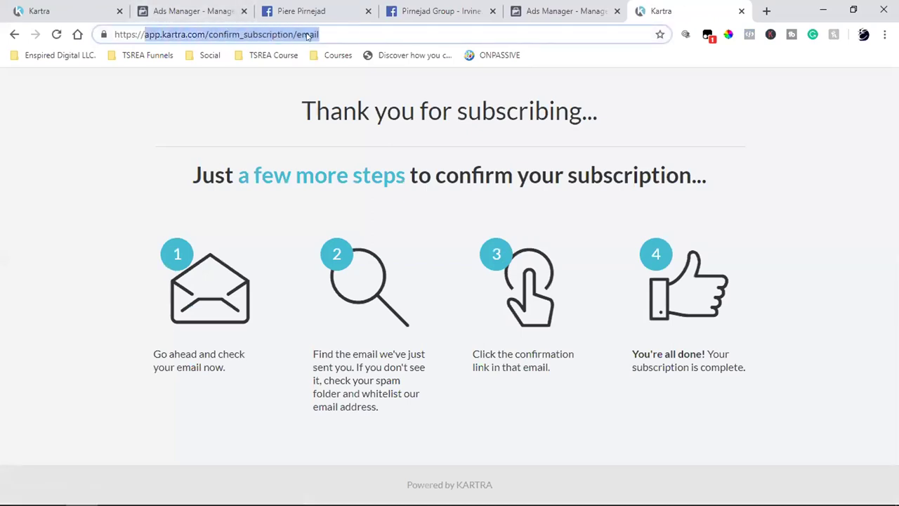
pyautogui.rightClick(267, 36)
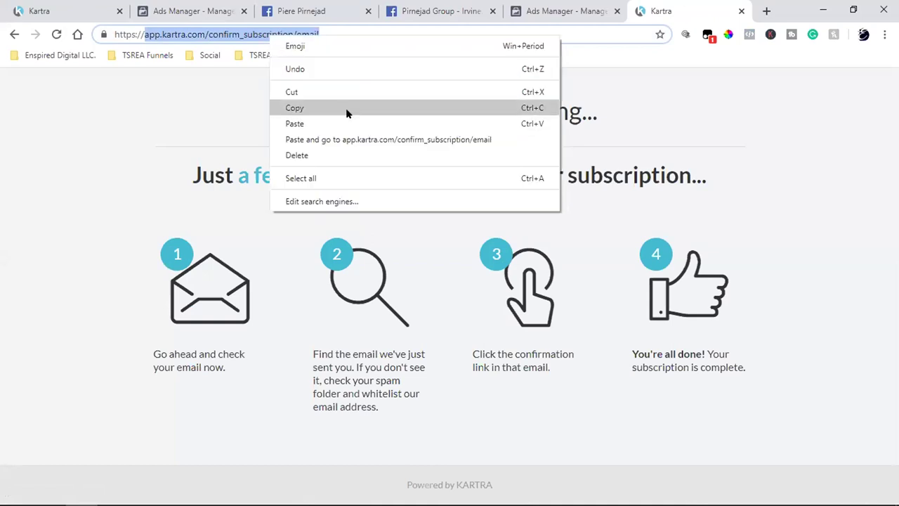
pyautogui.click(347, 112)
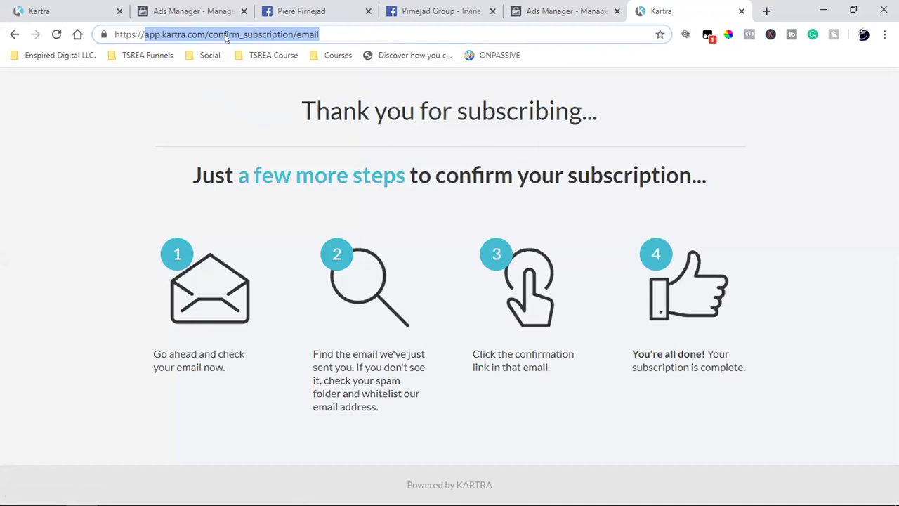
# Step: Try to exclude app.kartra.com/confirm_subscription/email as a custom audience in the new ad set
pyautogui.click(536, 8)
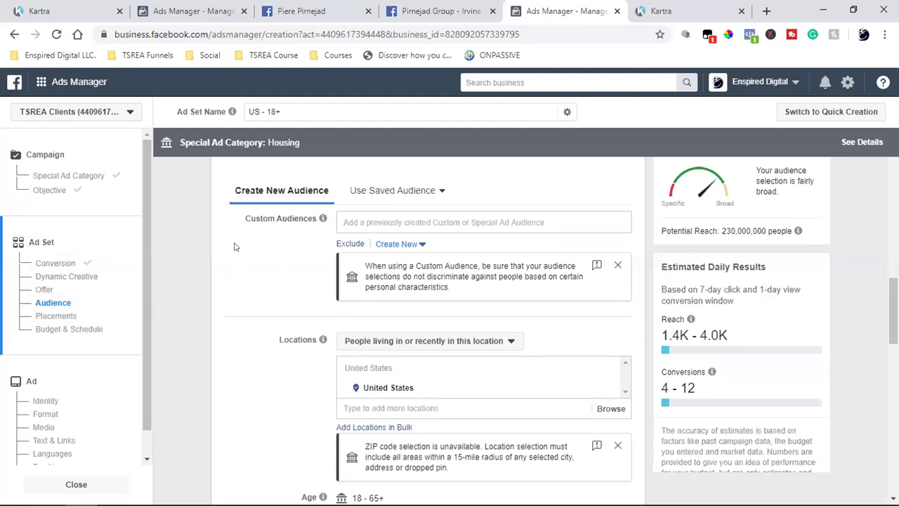
pyautogui.click(375, 221)
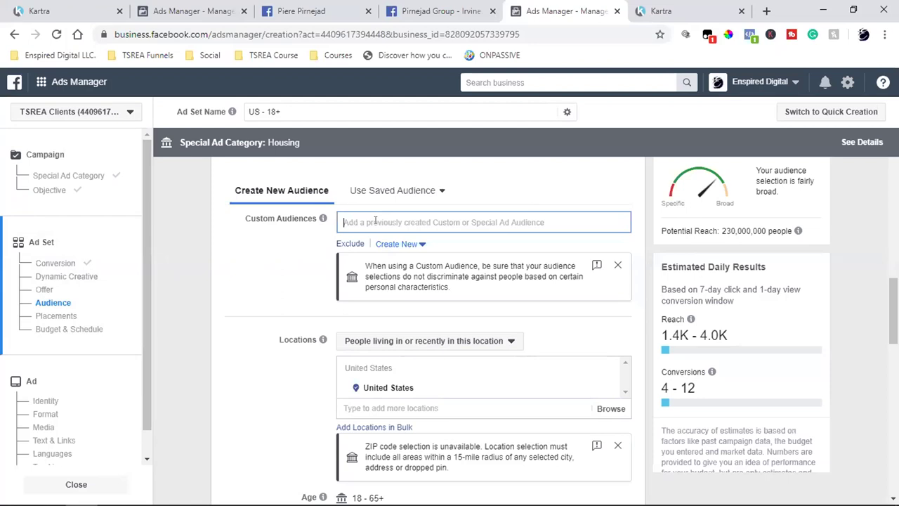
pyautogui.click(278, 278)
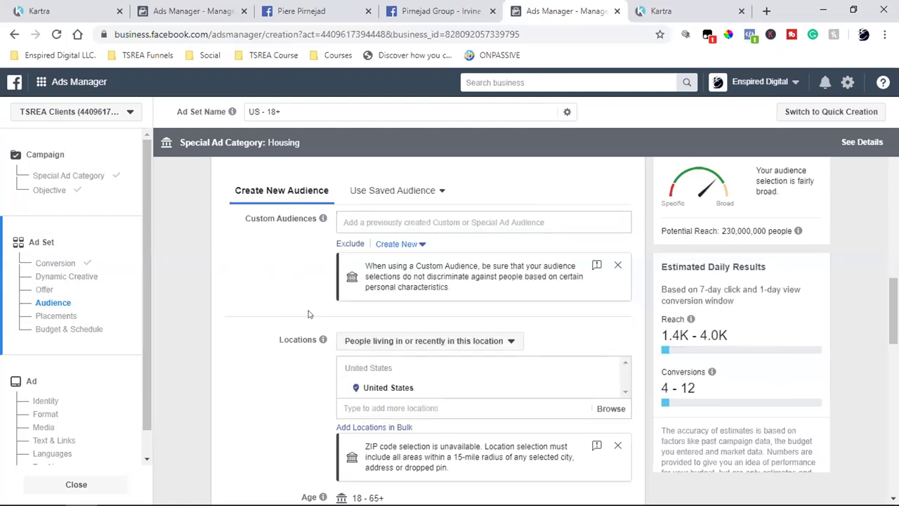
pyautogui.click(352, 244)
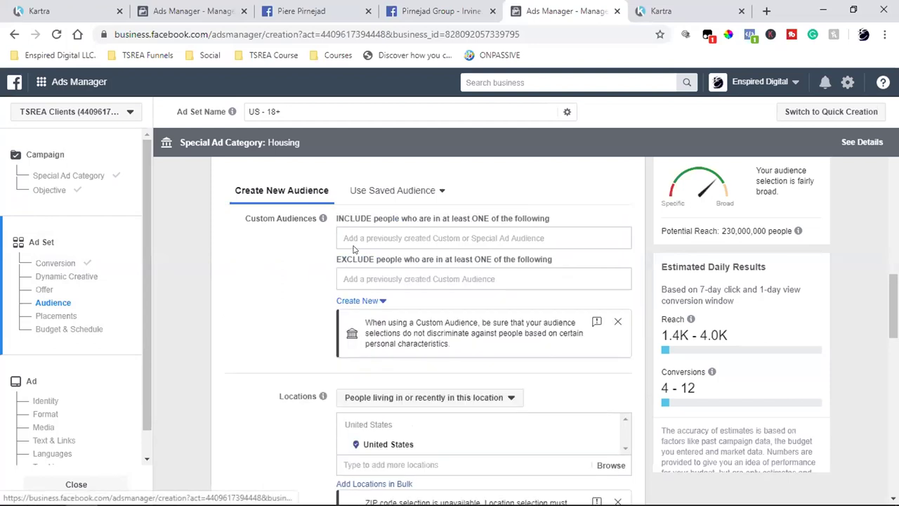
pyautogui.click(363, 279)
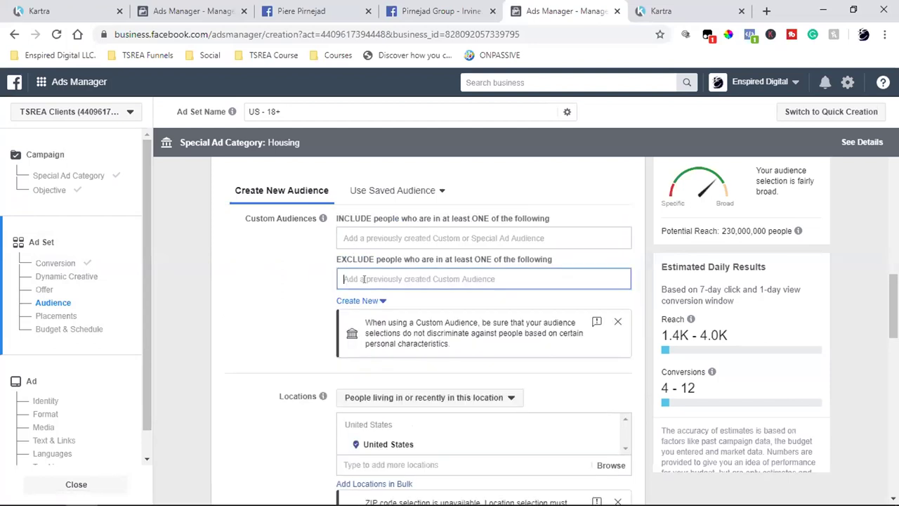
pyautogui.hotkey('ctrl', 'v')
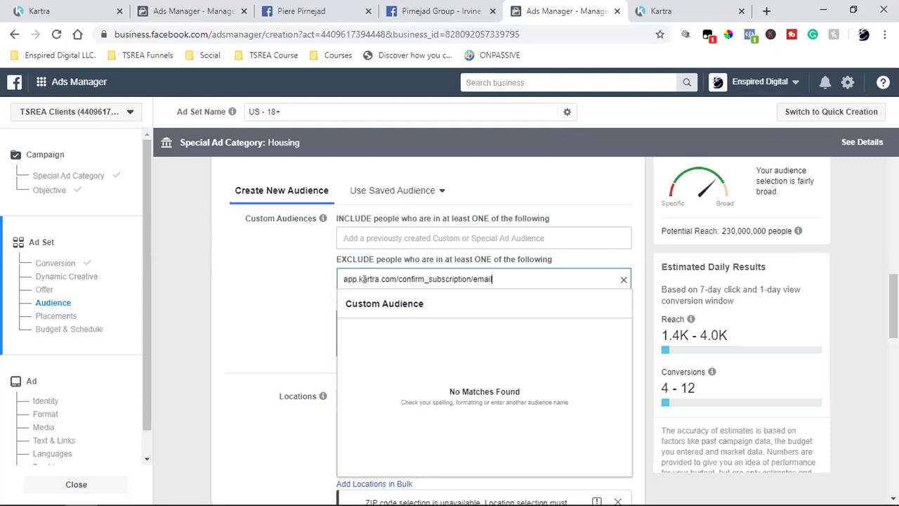
pyautogui.click(307, 273)
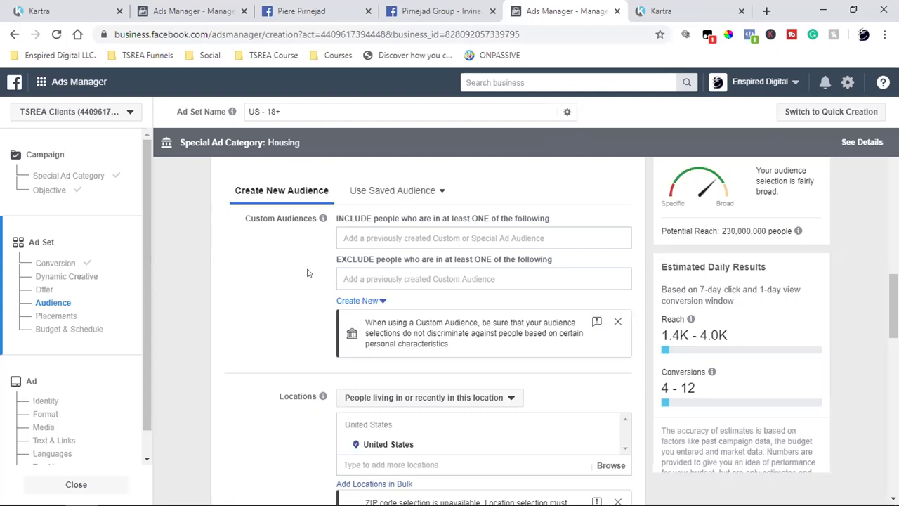
pyautogui.scroll(-2, 307, 272)
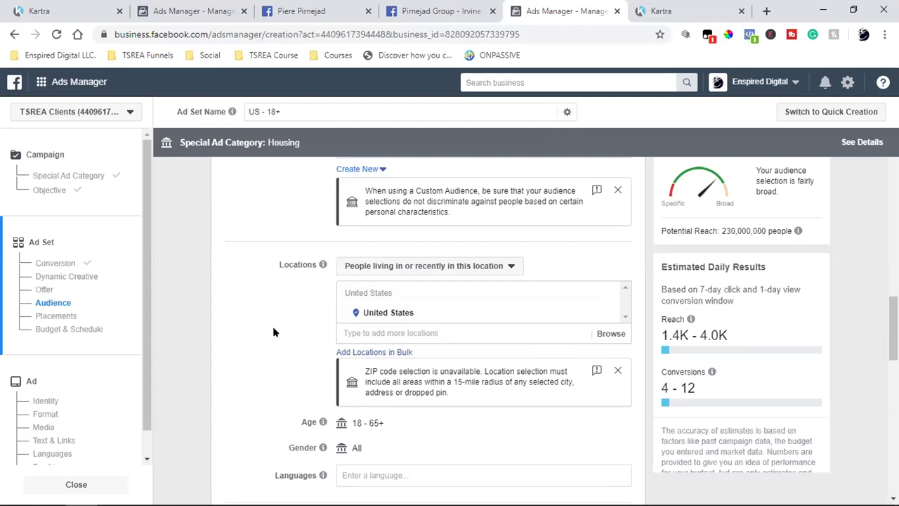
# Step: Check the new ad set's conversion settings and the Pirnejad Group page, and go to Events Manager
pyautogui.scroll(4, 273, 325)
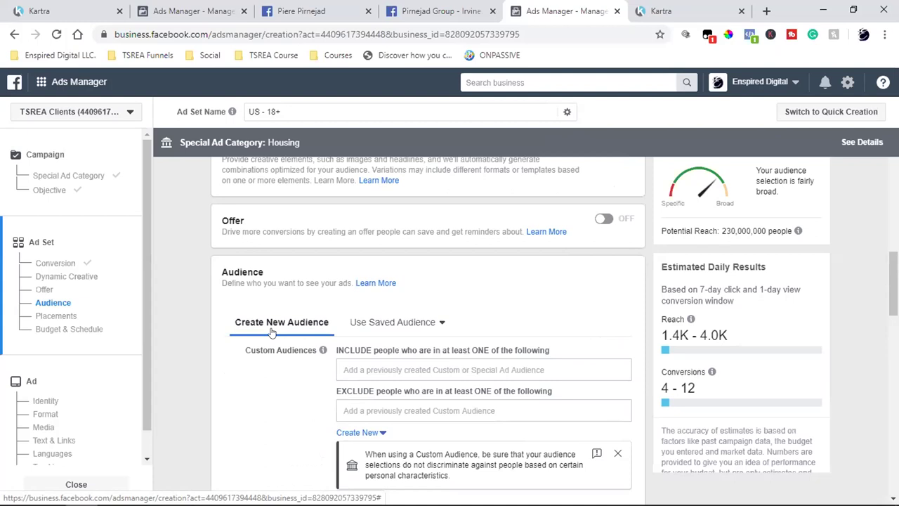
pyautogui.scroll(10, 272, 326)
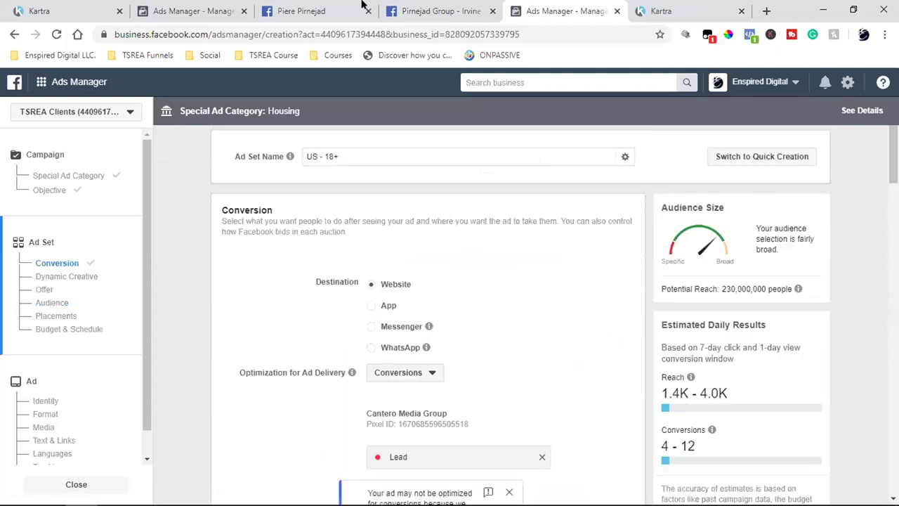
pyautogui.click(417, 9)
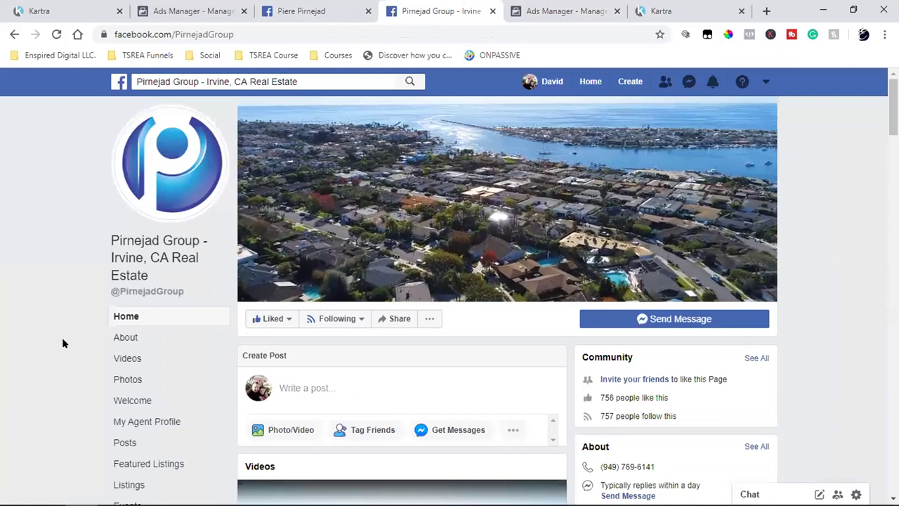
pyautogui.click(555, 11)
pyautogui.click(36, 84)
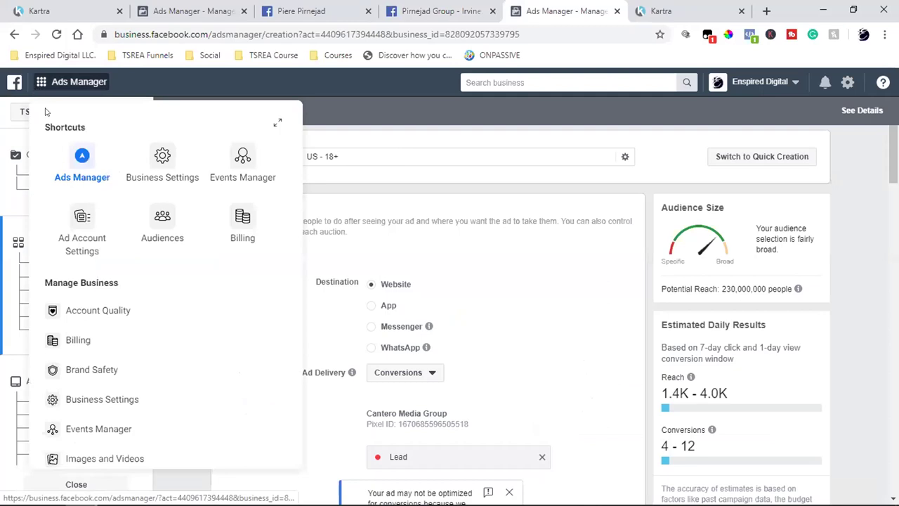
pyautogui.click(242, 160)
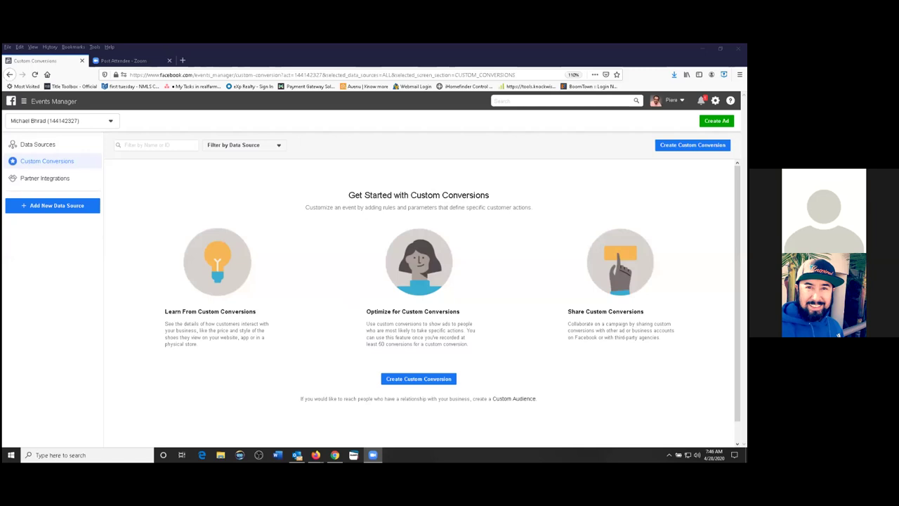
# Step: Switch Events Manager from the personal ad account to the agent's business account and view all its data sources
pyautogui.click(113, 122)
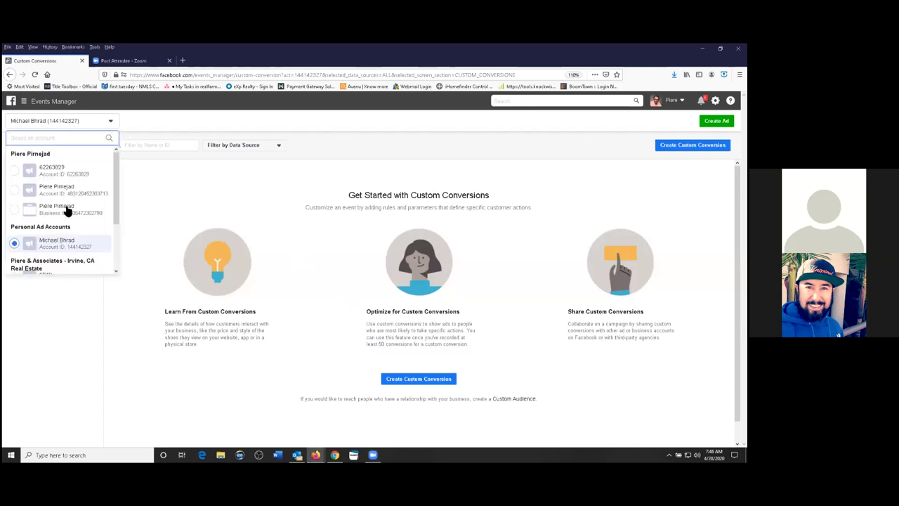
pyautogui.press('Escape')
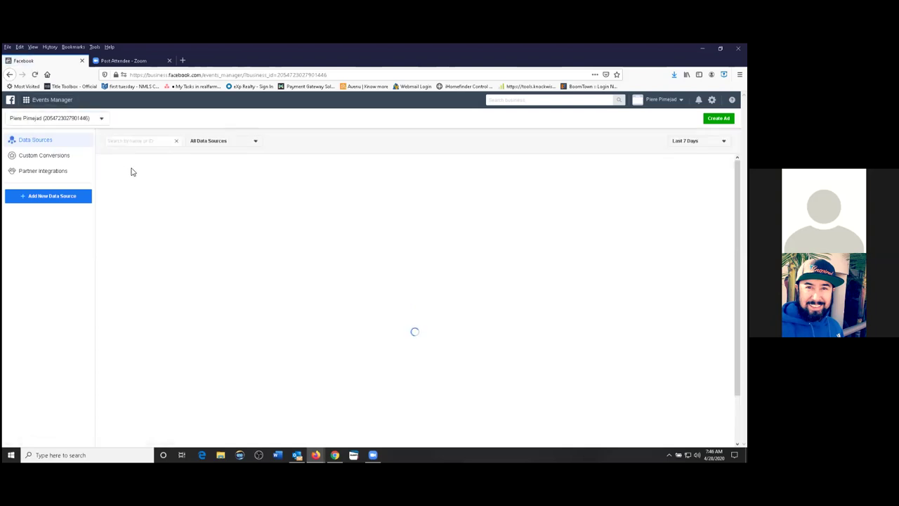
pyautogui.click(228, 145)
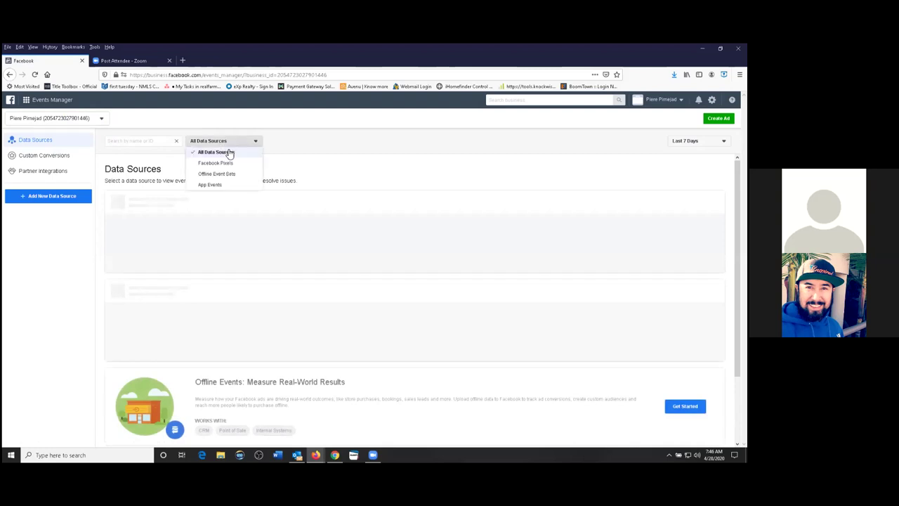
pyautogui.click(314, 117)
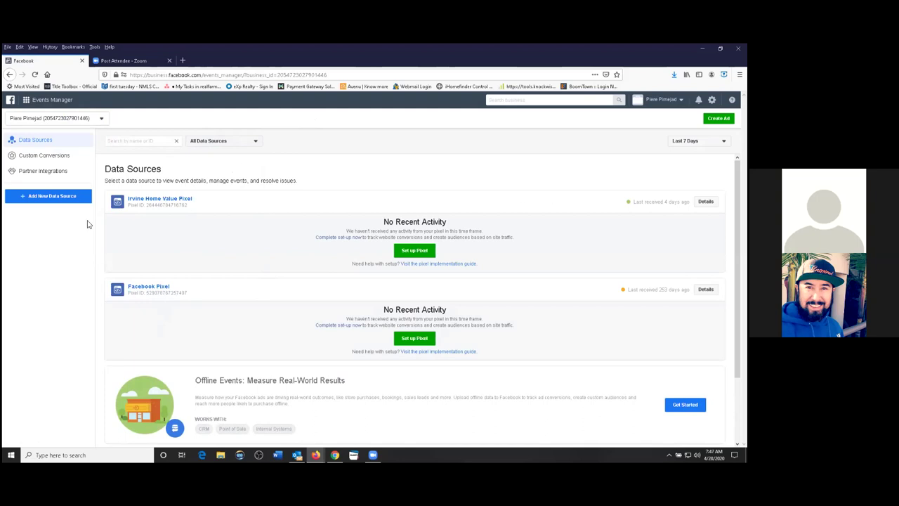
# Step: Rename the Irvine Home Value Pixel as Lead Capture Pixel
pyautogui.click(182, 201)
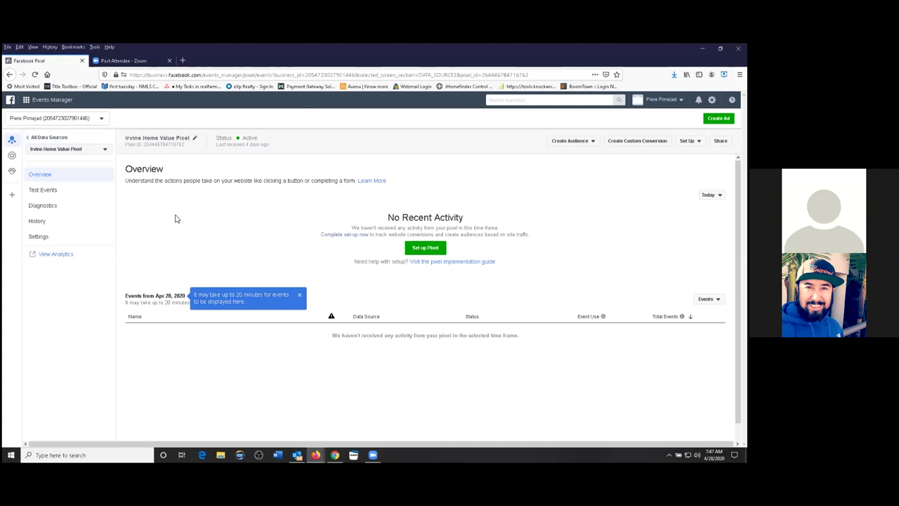
pyautogui.click(196, 140)
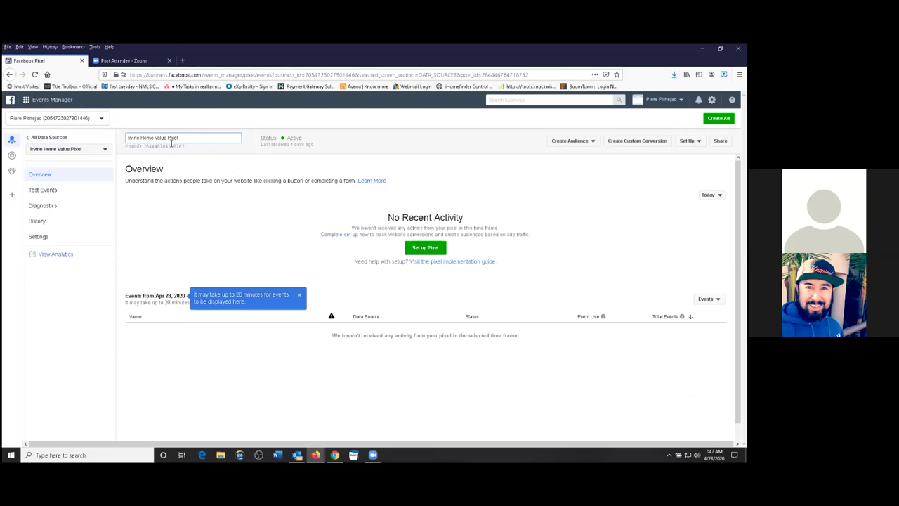
pyautogui.moveTo(168, 138); pyautogui.dragTo(122, 145)
pyautogui.write('Lead Capture')
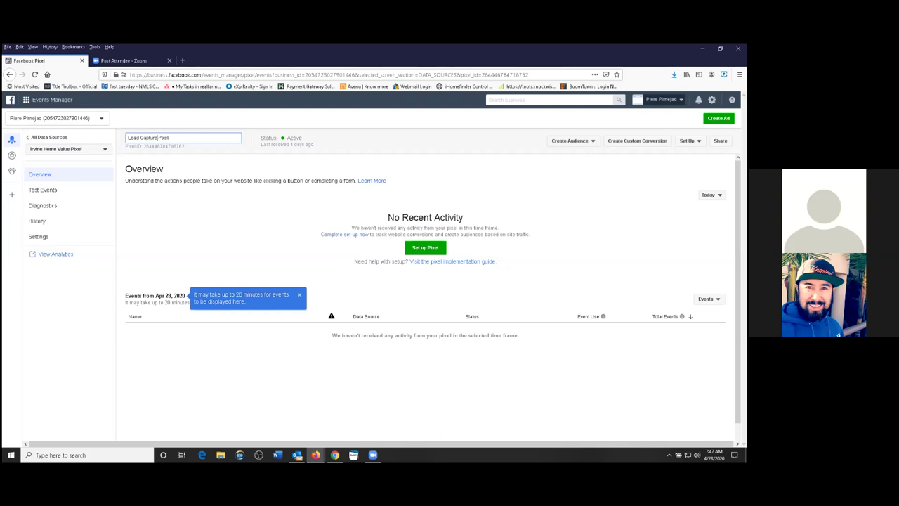
pyautogui.click(417, 188)
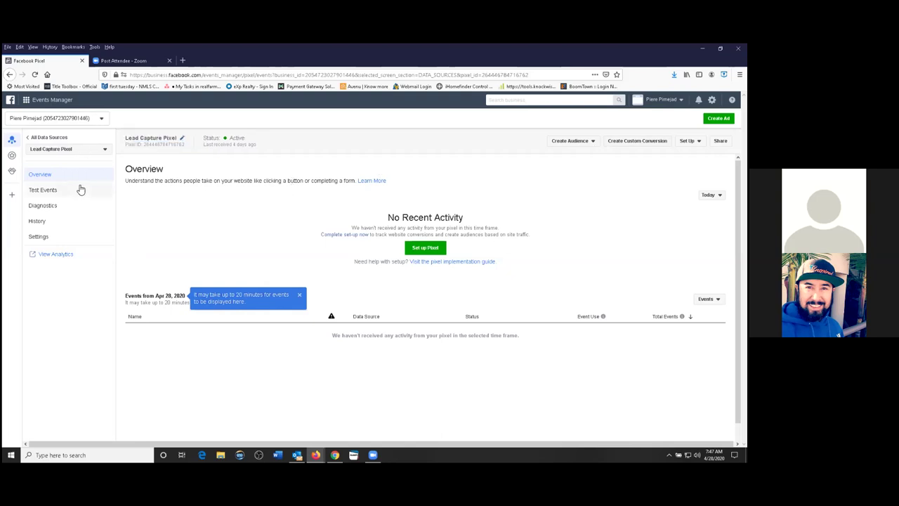
# Step: Return to Ads Manager and open the Irvine Price Reduced Lead Form campaign for editing
pyautogui.click(53, 103)
pyautogui.click(50, 150)
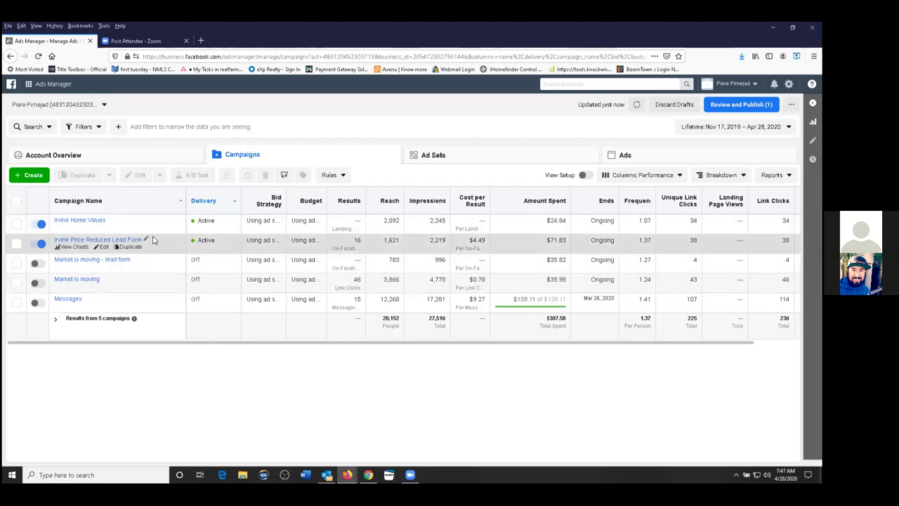
pyautogui.click(103, 247)
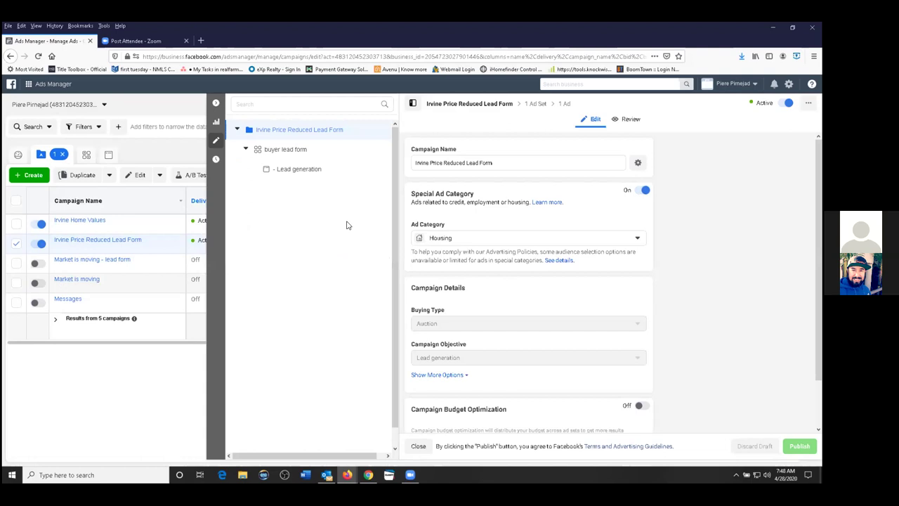
# Step: Review the Lead generation ad's media, primary text, headline and description, and close the editor
pyautogui.click(304, 170)
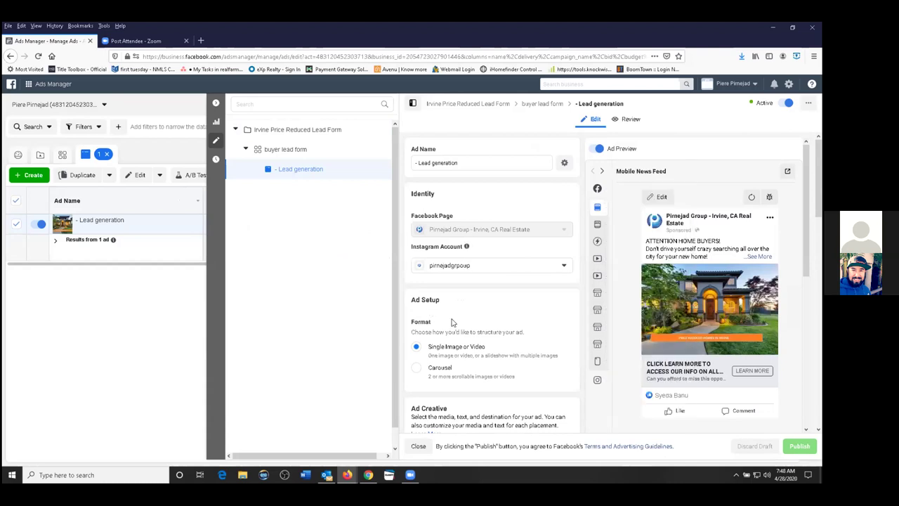
pyautogui.scroll(-3, 497, 282)
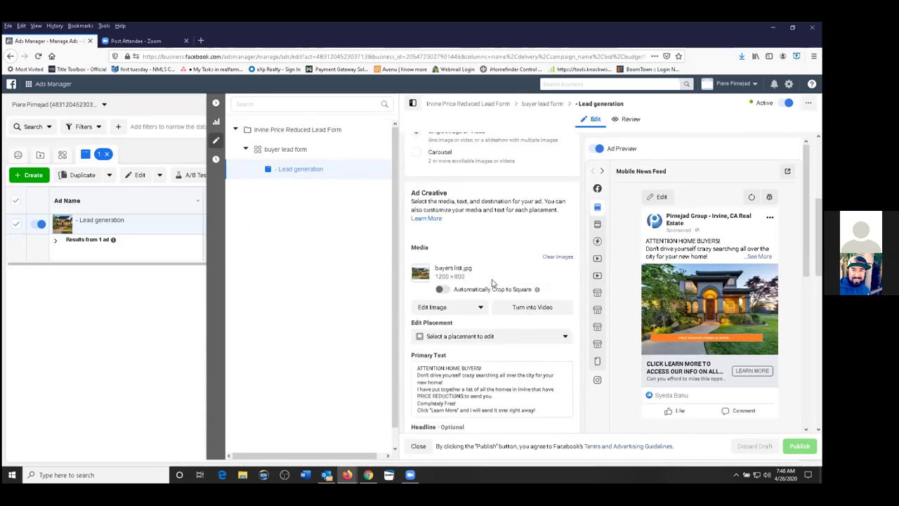
pyautogui.scroll(-2, 492, 280)
pyautogui.scroll(-2, 495, 277)
pyautogui.scroll(2, 502, 274)
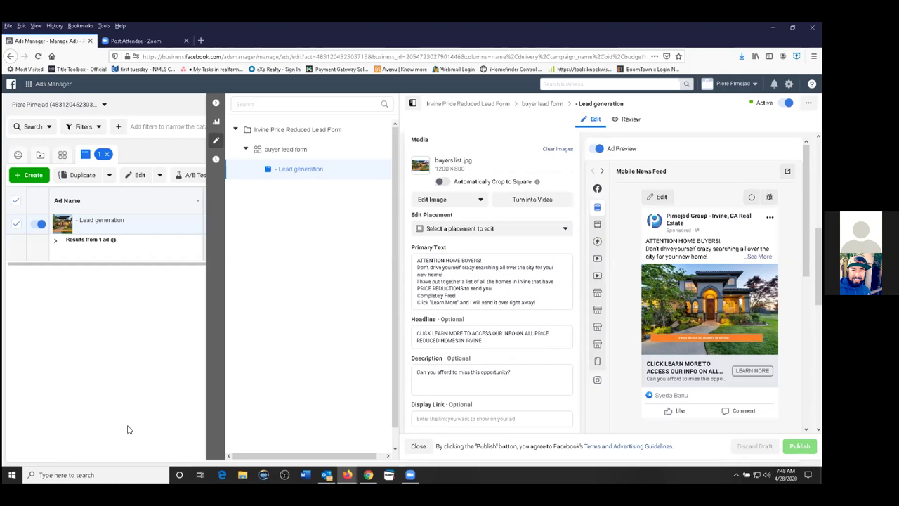
pyautogui.click(217, 106)
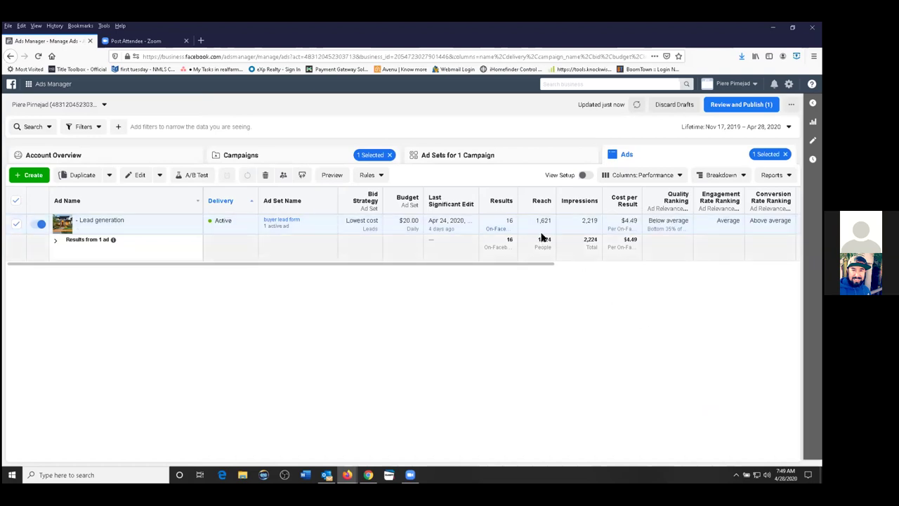
# Step: View the Lead generation ad's collected leads in the Leads Center, and return to the ads list
pyautogui.click(506, 241)
pyautogui.click(461, 223)
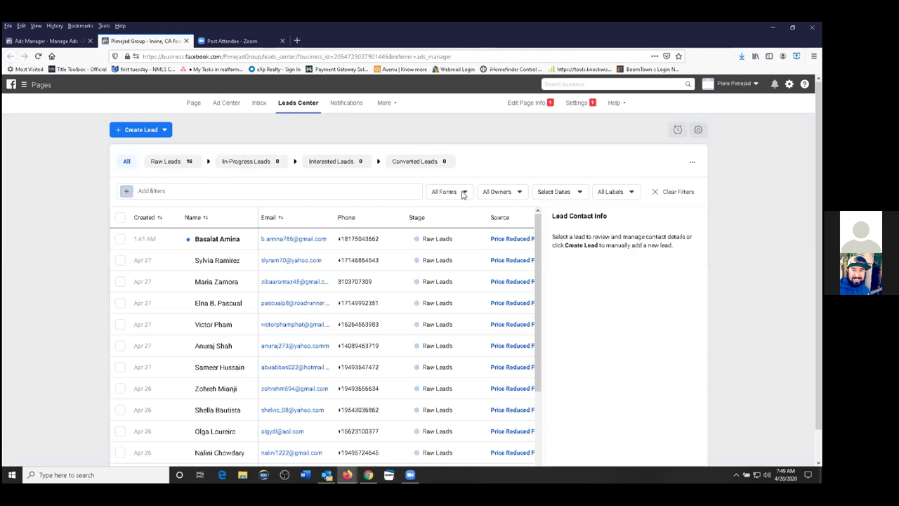
pyautogui.click(69, 40)
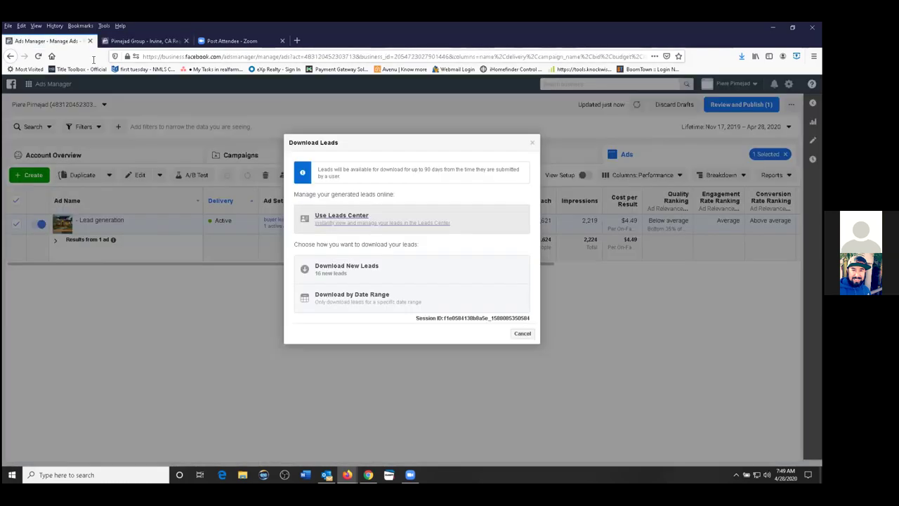
pyautogui.click(564, 271)
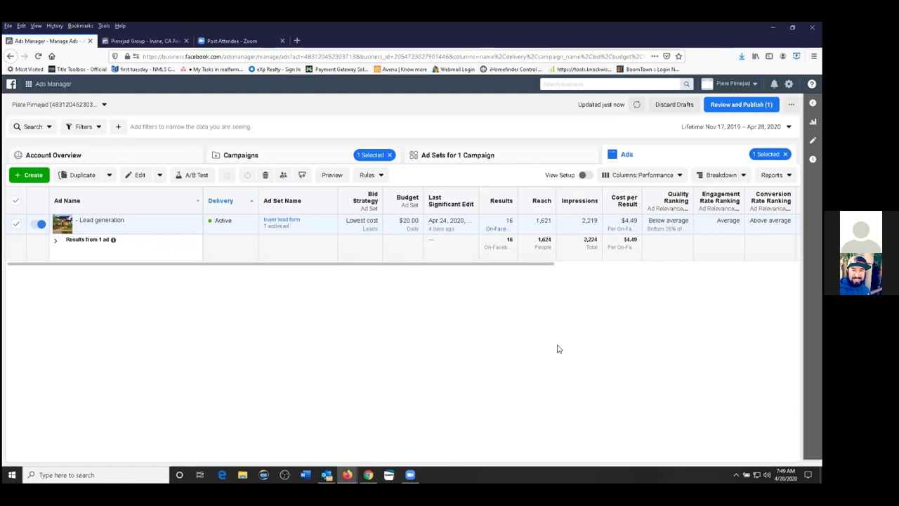
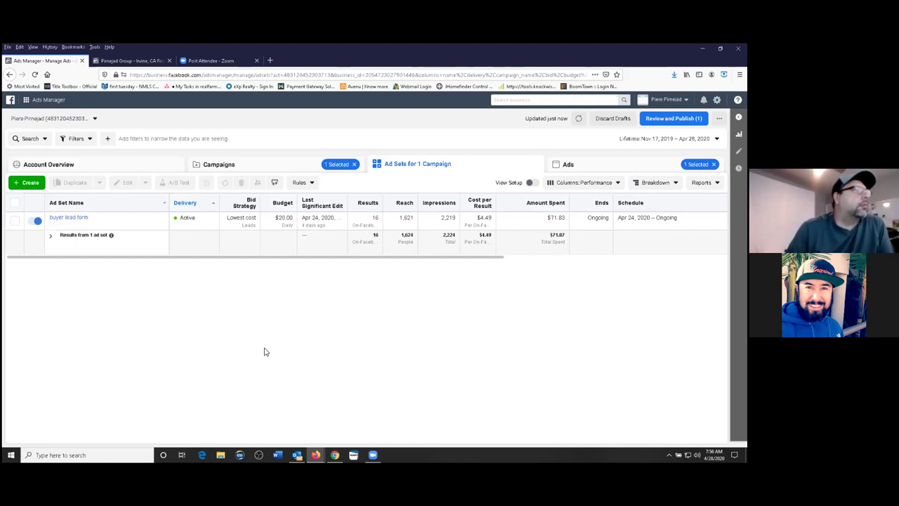
# Step: Examine the buyer lead form ad set's budget, schedule, location and detailed targeting, and close the editor
pyautogui.moveTo(91, 219)
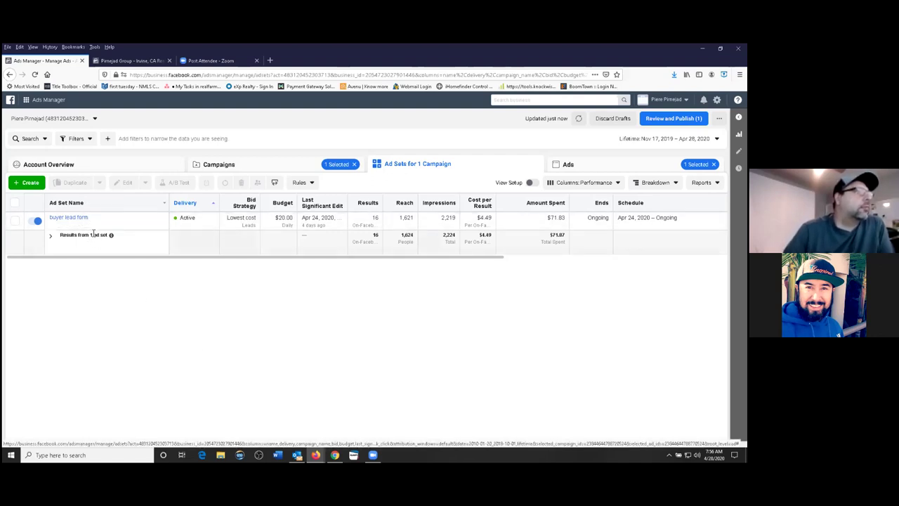
pyautogui.click(92, 224)
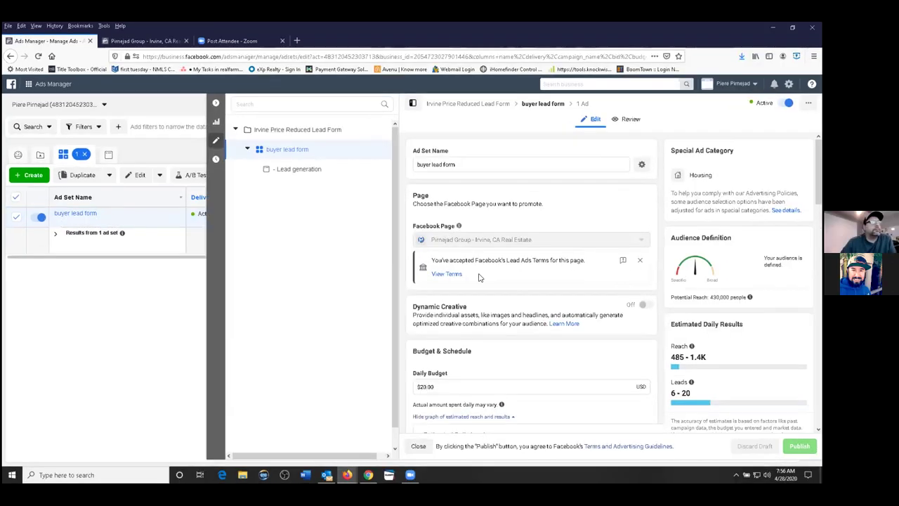
pyautogui.scroll(-3, 480, 279)
pyautogui.scroll(-1, 523, 302)
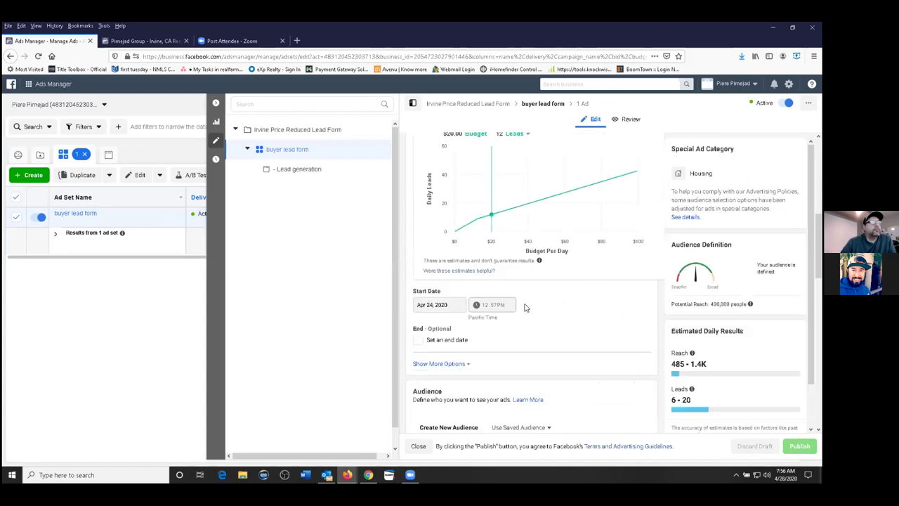
pyautogui.scroll(1, 525, 307)
pyautogui.scroll(-3, 525, 307)
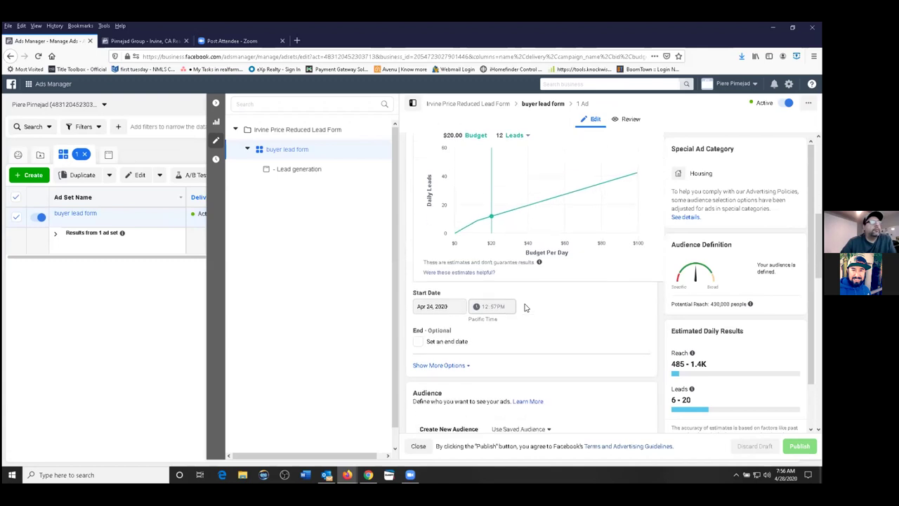
pyautogui.scroll(-3, 525, 307)
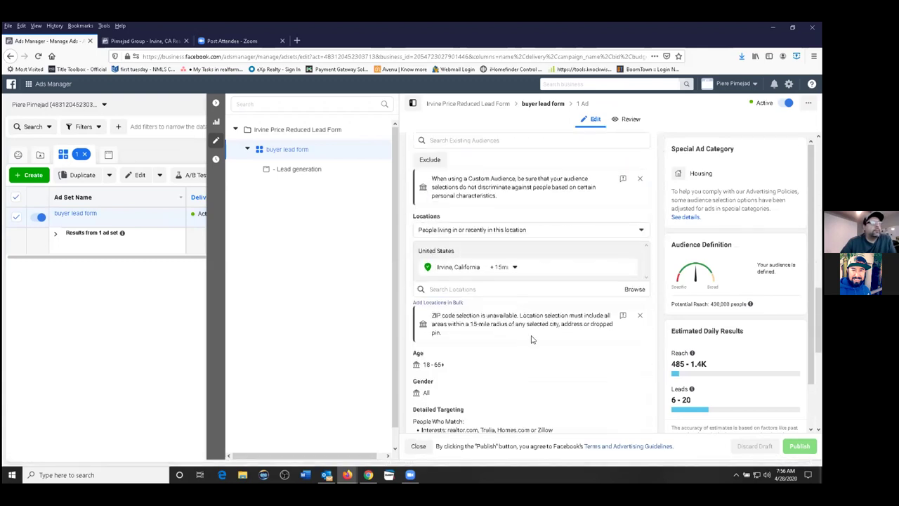
pyautogui.scroll(-1, 532, 340)
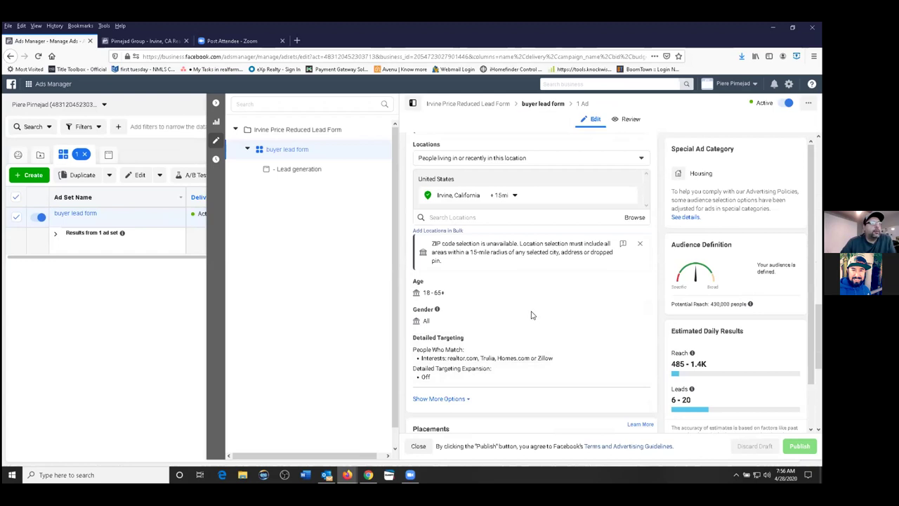
pyautogui.scroll(1, 532, 316)
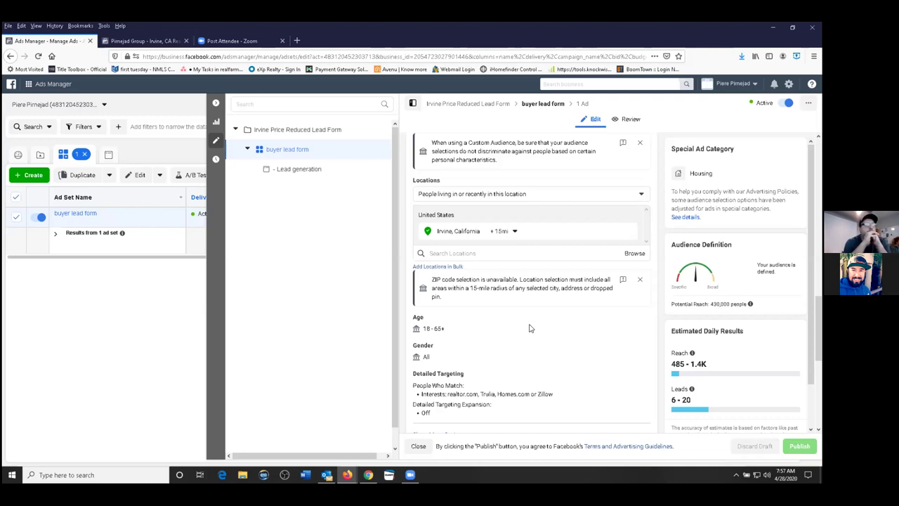
pyautogui.scroll(2, 530, 327)
pyautogui.scroll(-2, 530, 324)
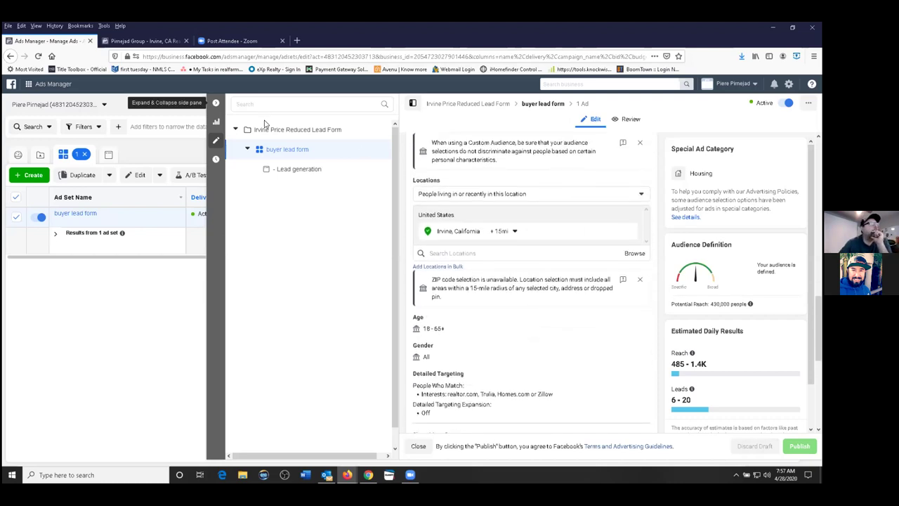
pyautogui.click(217, 107)
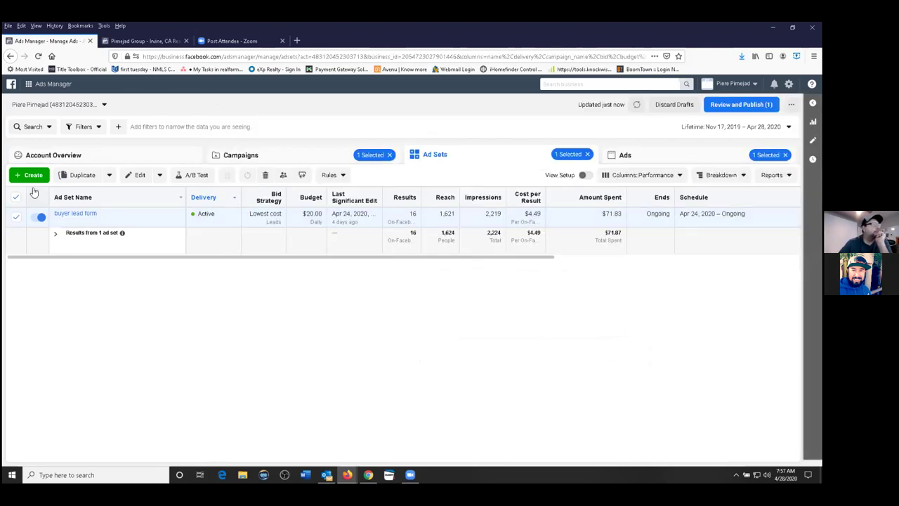
# Step: Look at the duplication options for the buyer lead form ad set and cancel without making a copy
pyautogui.moveTo(99, 222)
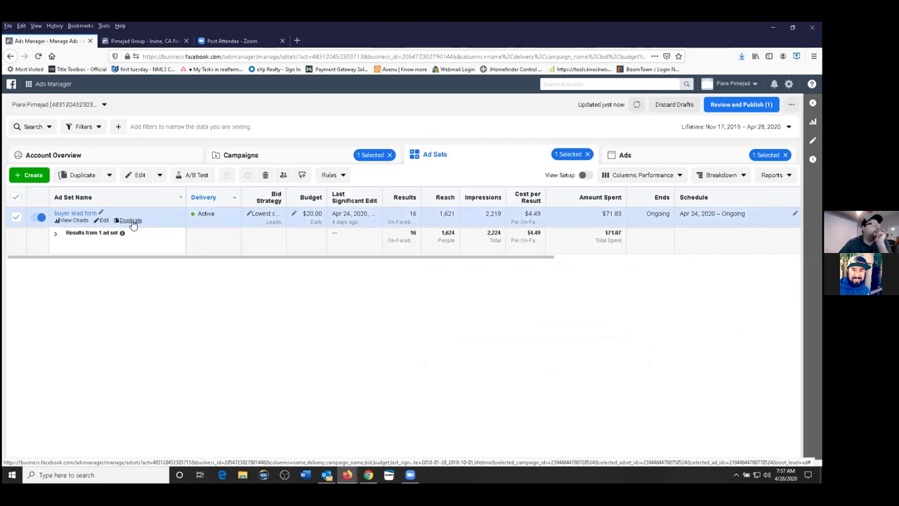
pyautogui.click(131, 221)
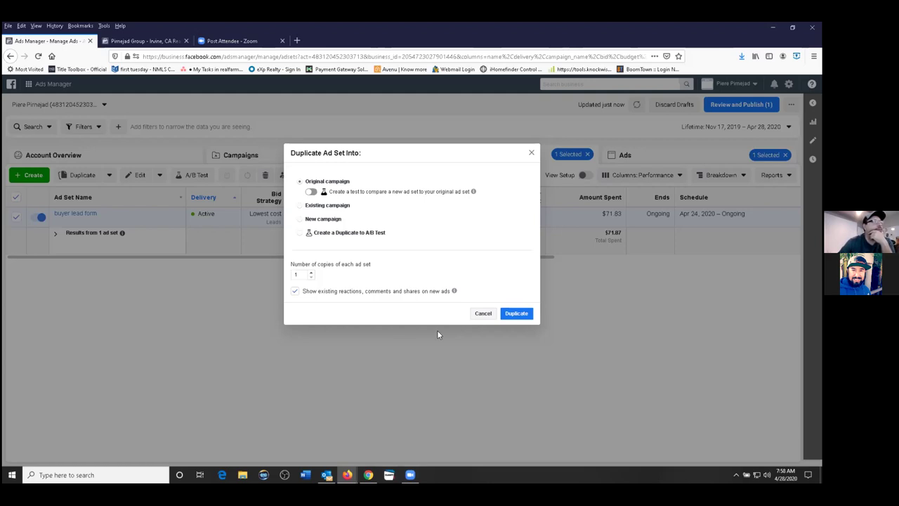
pyautogui.click(481, 316)
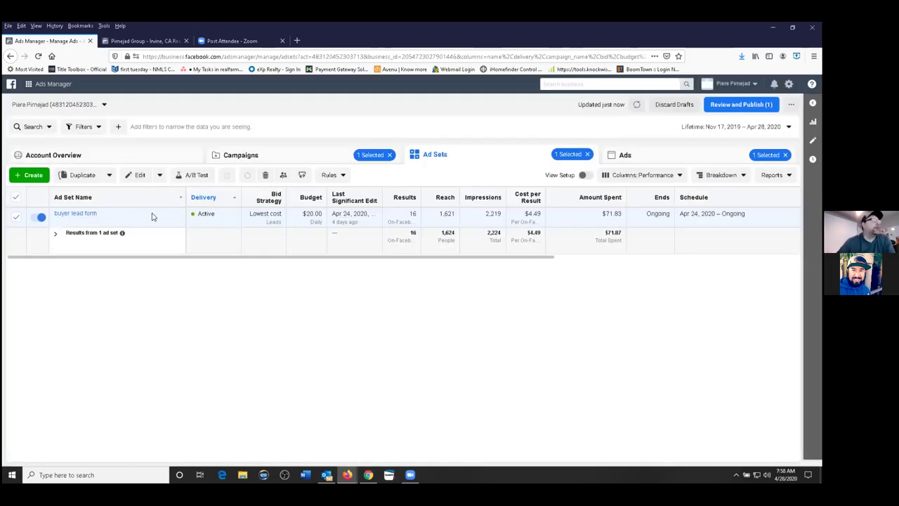
# Step: Return from the buyer lead form ad set to the list of all campaigns
pyautogui.moveTo(123, 219)
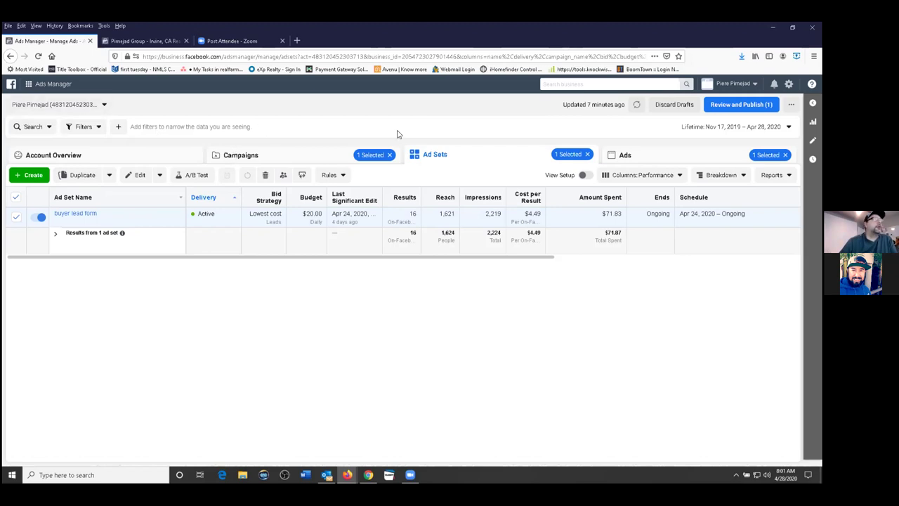
pyautogui.click(332, 154)
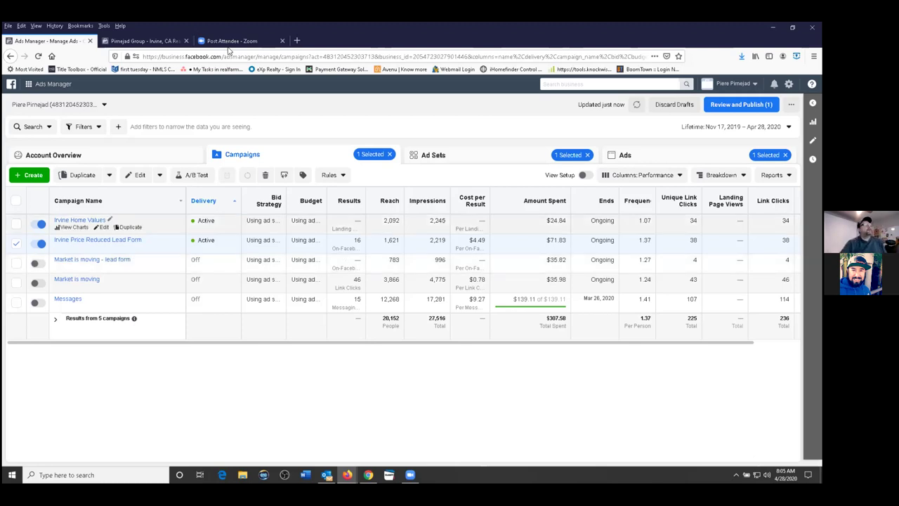
# Step: Replace the Zoom page with the kvCORE platform at kvcore.exprealty.com
pyautogui.click(259, 41)
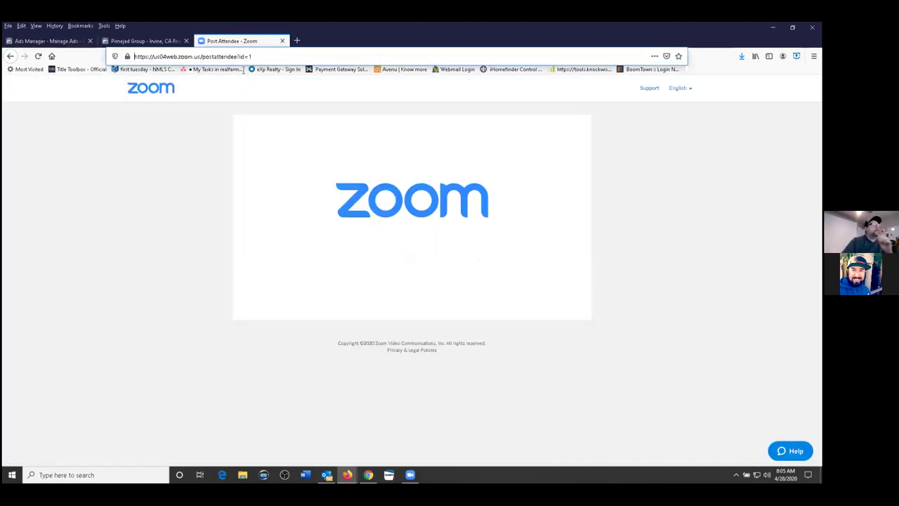
pyautogui.click(254, 57)
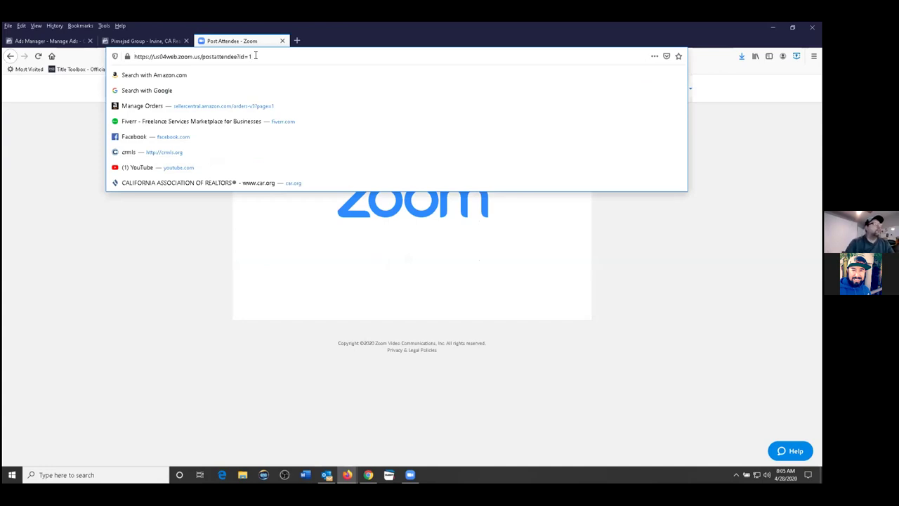
pyautogui.moveTo(254, 56); pyautogui.dragTo(245, 59)
pyautogui.hotkey('ctrl', 'a')
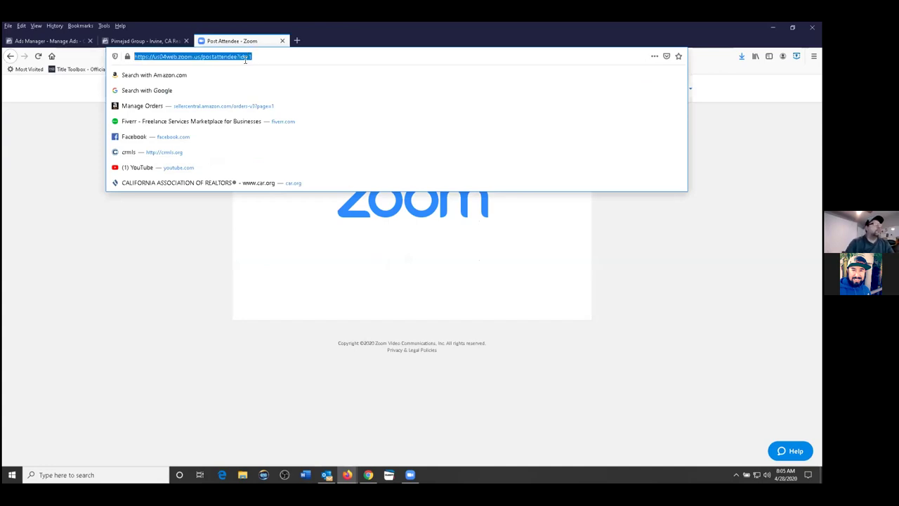
pyautogui.write('kvcore.exprealty.com/')
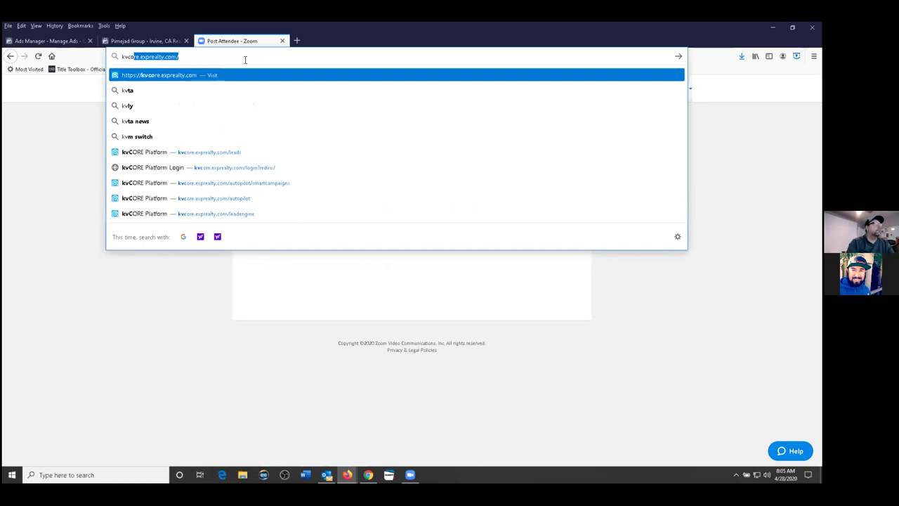
pyautogui.press('Return')
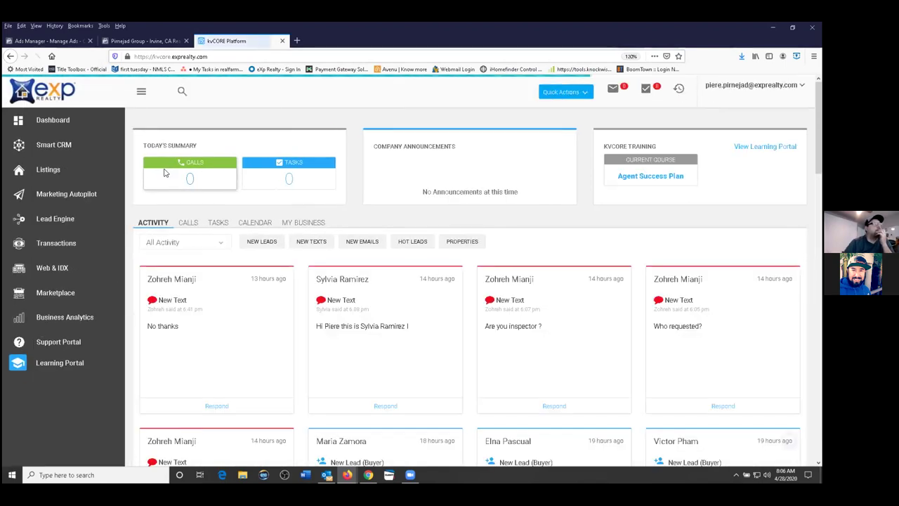
# Step: Start building a Lead Engine landing page for the agent's exprealty.com domain and set its lead type to Seller
pyautogui.click(91, 196)
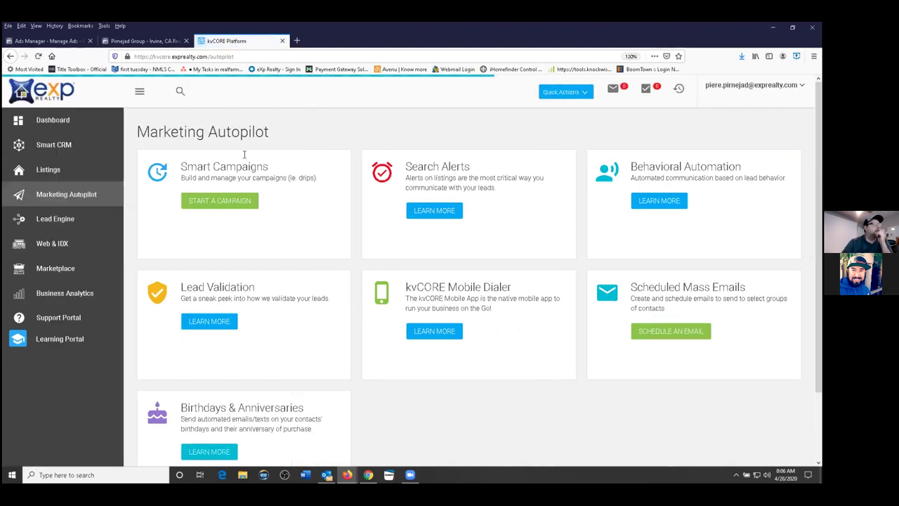
pyautogui.click(78, 221)
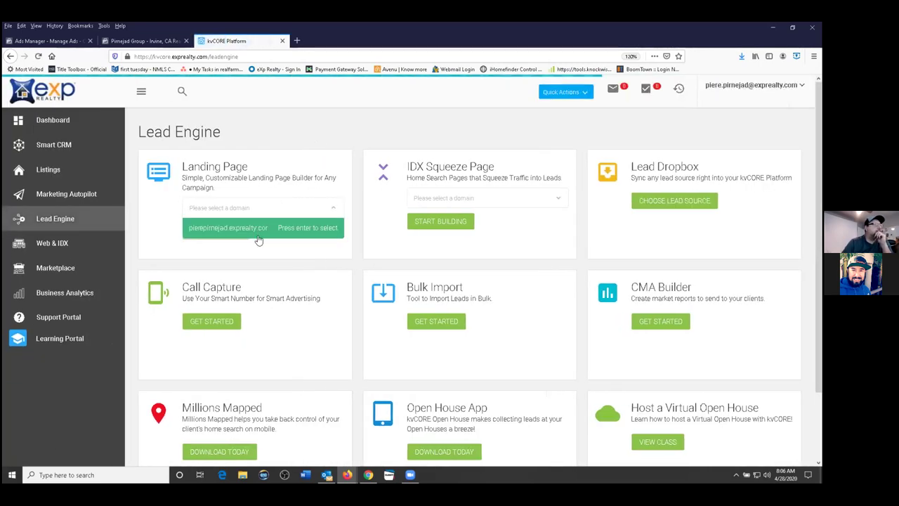
pyautogui.click(235, 235)
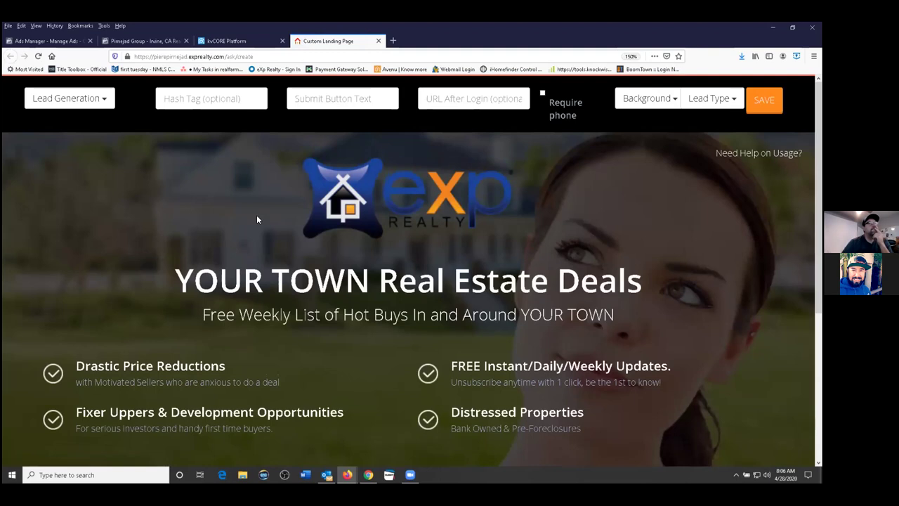
pyautogui.click(734, 104)
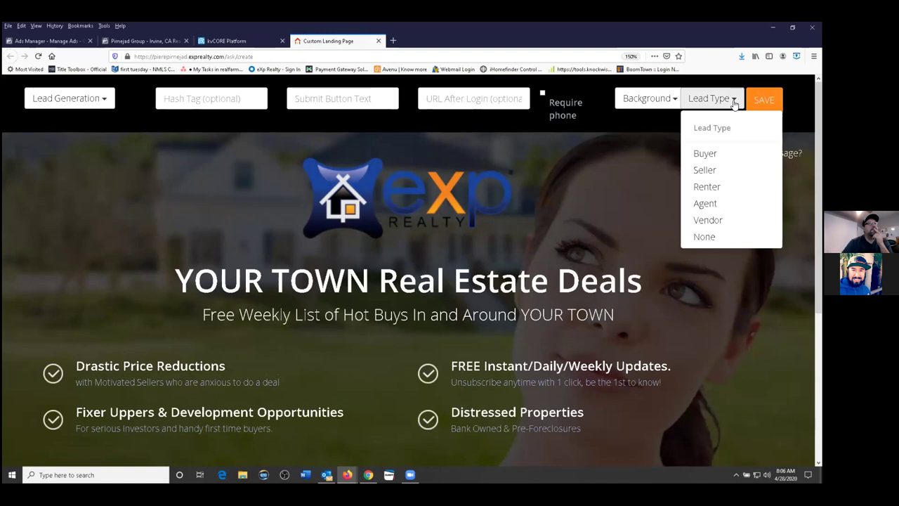
pyautogui.click(717, 169)
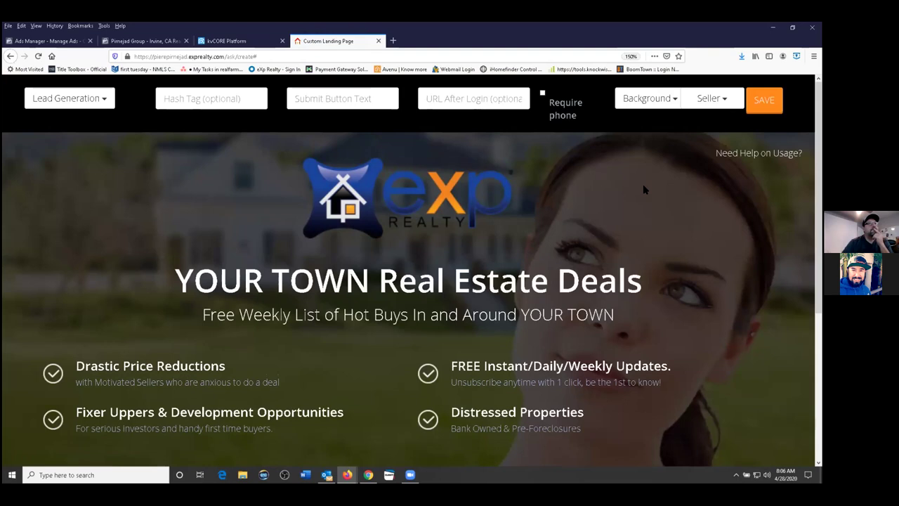
# Step: Change the landing page type to Video View and examine the layout with its embedded video
pyautogui.click(106, 99)
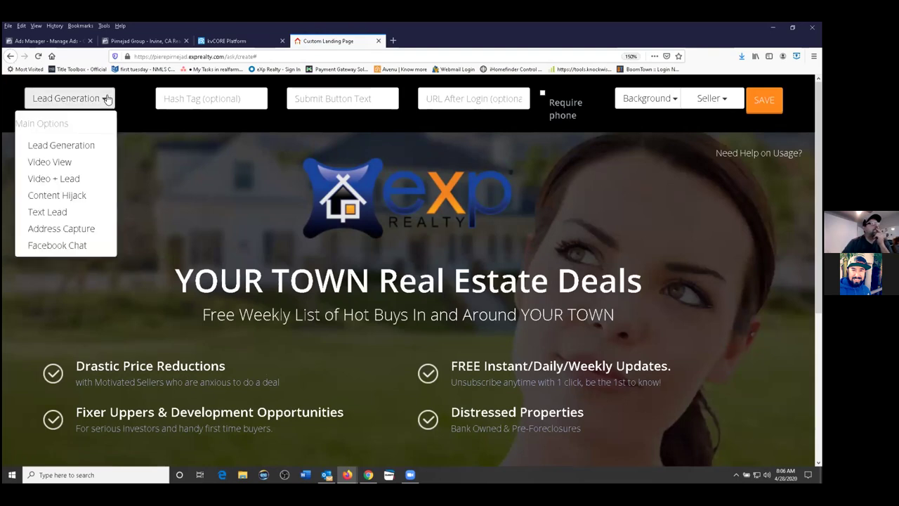
pyautogui.click(86, 164)
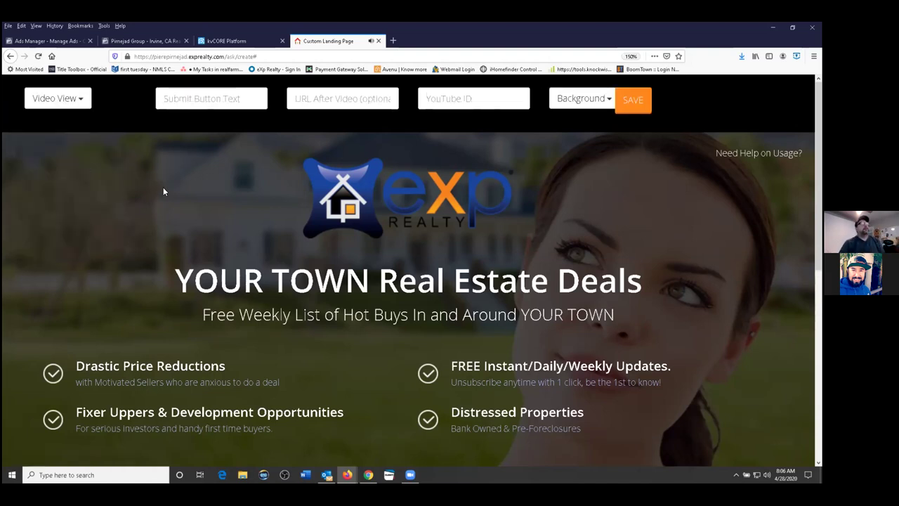
pyautogui.scroll(-6, 390, 288)
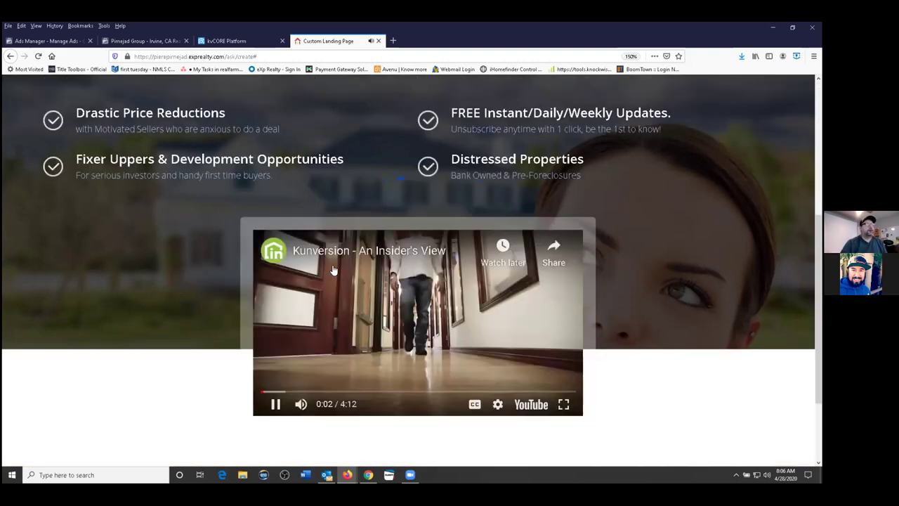
pyautogui.scroll(5, 636, 288)
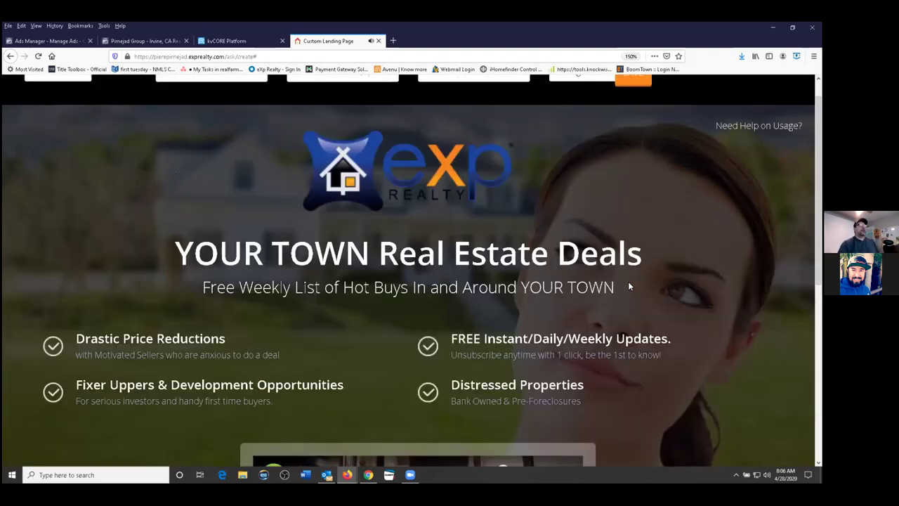
pyautogui.scroll(-3, 509, 256)
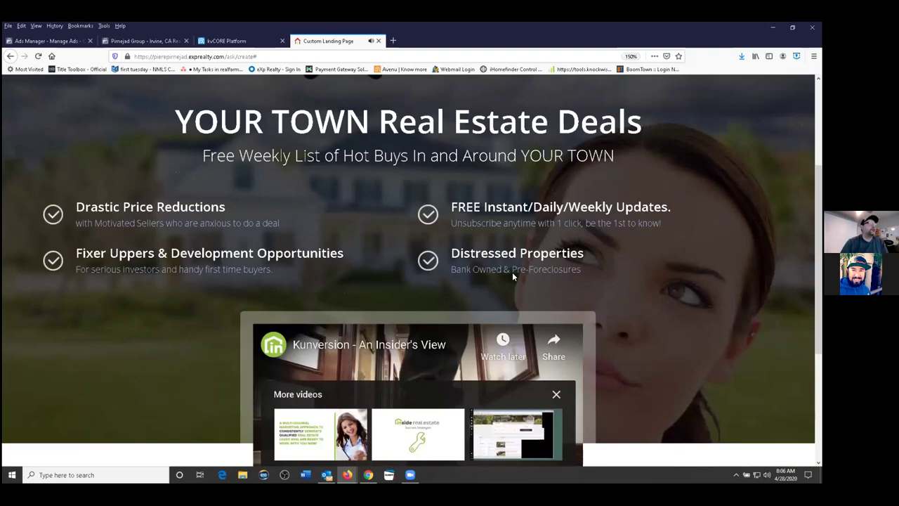
pyautogui.scroll(-4, 512, 272)
pyautogui.scroll(5, 451, 213)
pyautogui.scroll(-4, 392, 182)
pyautogui.scroll(4, 546, 384)
pyautogui.scroll(-4, 417, 281)
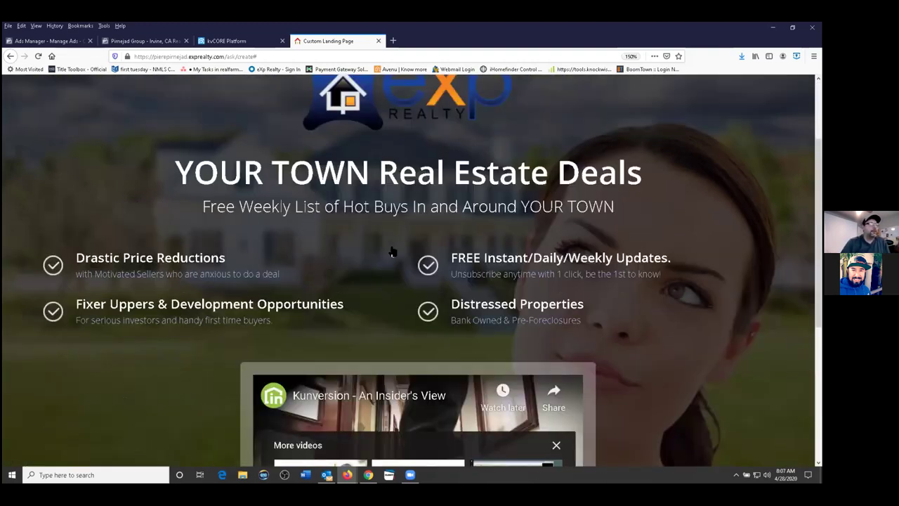
pyautogui.scroll(3, 32, 119)
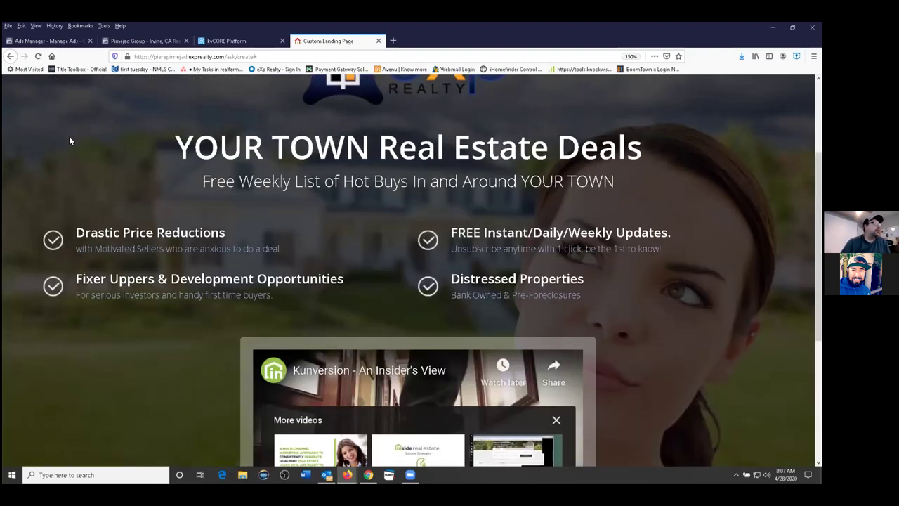
pyautogui.scroll(2, 81, 109)
# Step: Change the landing page type to Video + Lead and review the video and contact form below it
pyautogui.click(84, 101)
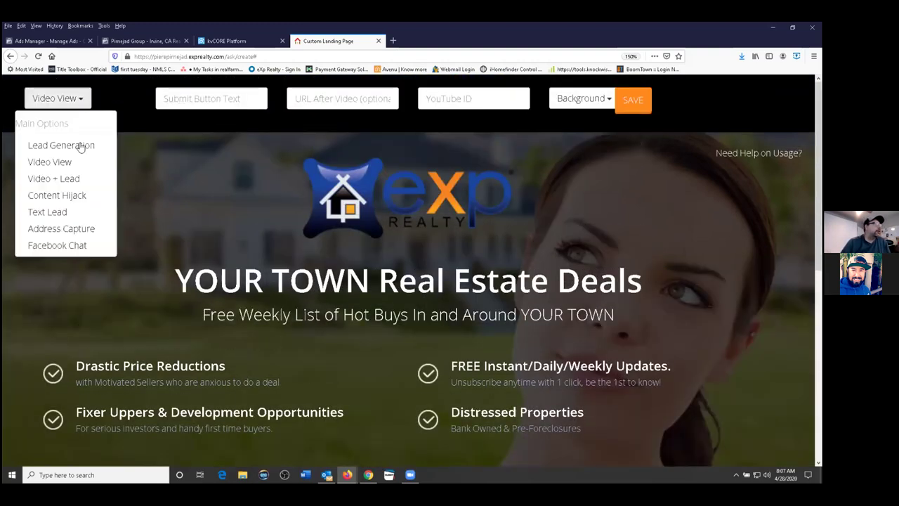
pyautogui.click(75, 180)
pyautogui.scroll(-5, 386, 209)
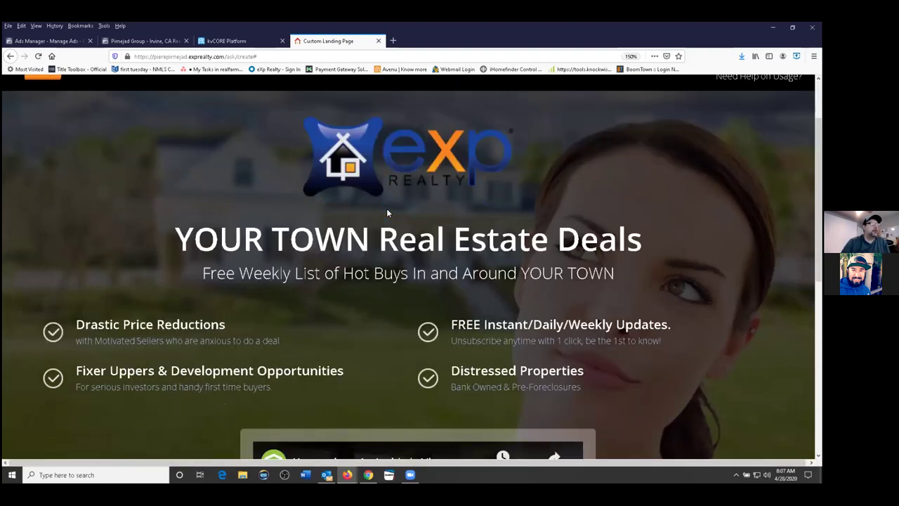
pyautogui.scroll(-3, 387, 209)
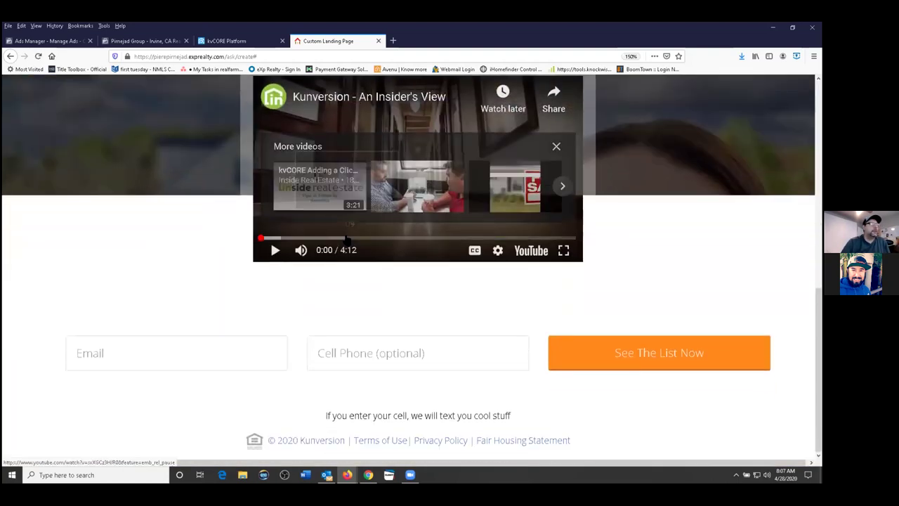
pyautogui.scroll(8, 342, 225)
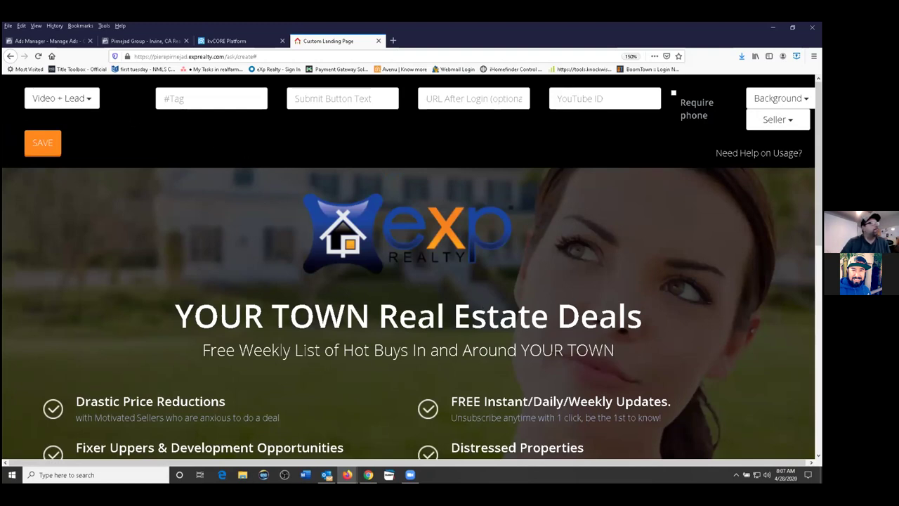
# Step: Examine the available landing page types and the Video + Lead page's email, cell phone and See The List Now elements
pyautogui.click(93, 107)
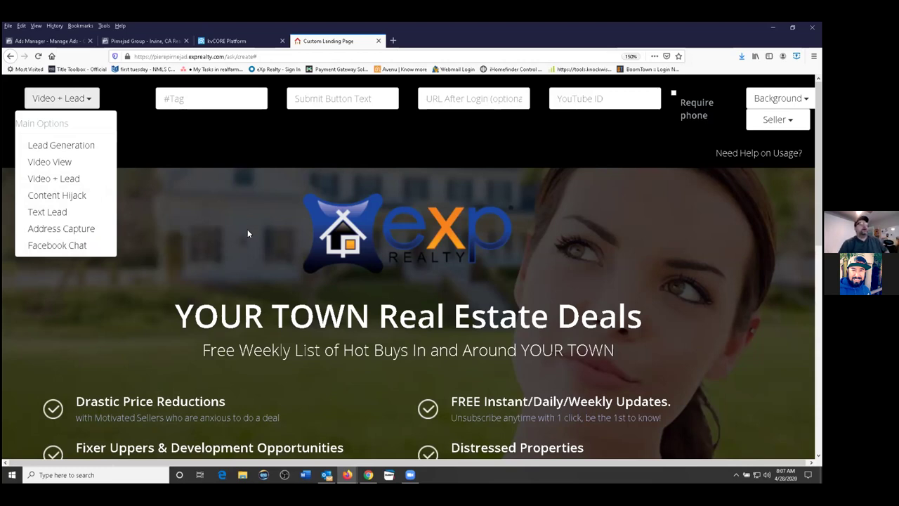
pyautogui.scroll(-3, 241, 144)
pyautogui.scroll(-3, 241, 146)
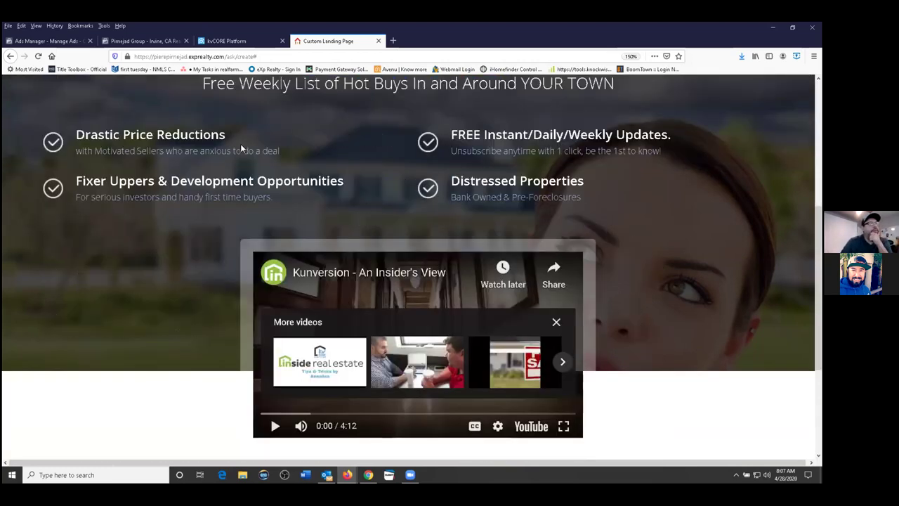
pyautogui.scroll(-4, 240, 147)
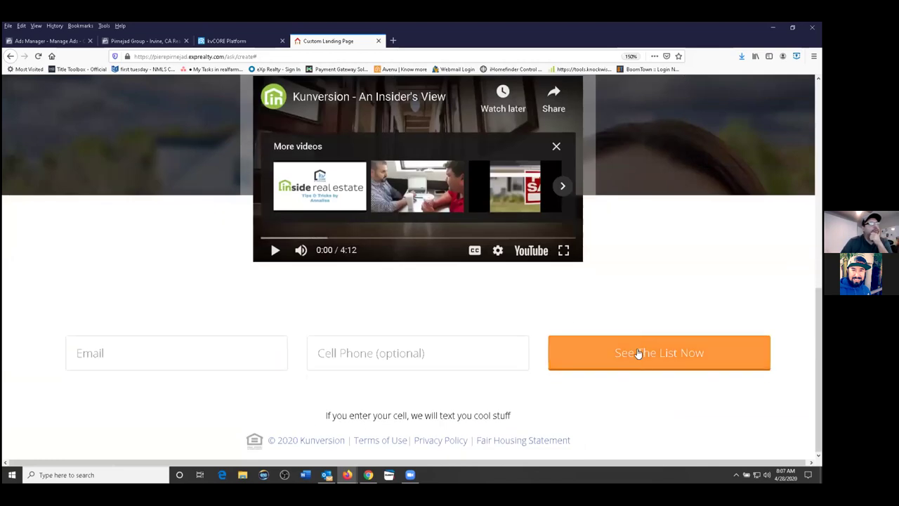
pyautogui.click(227, 359)
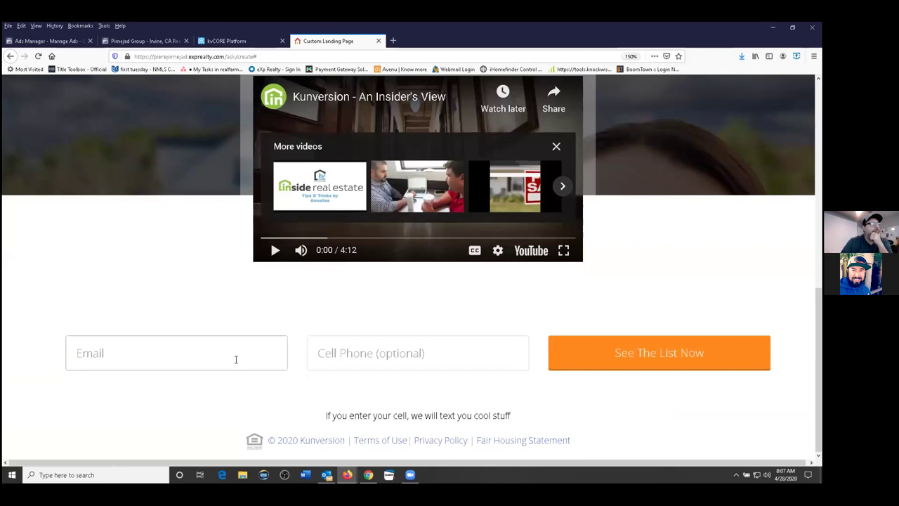
pyautogui.click(385, 356)
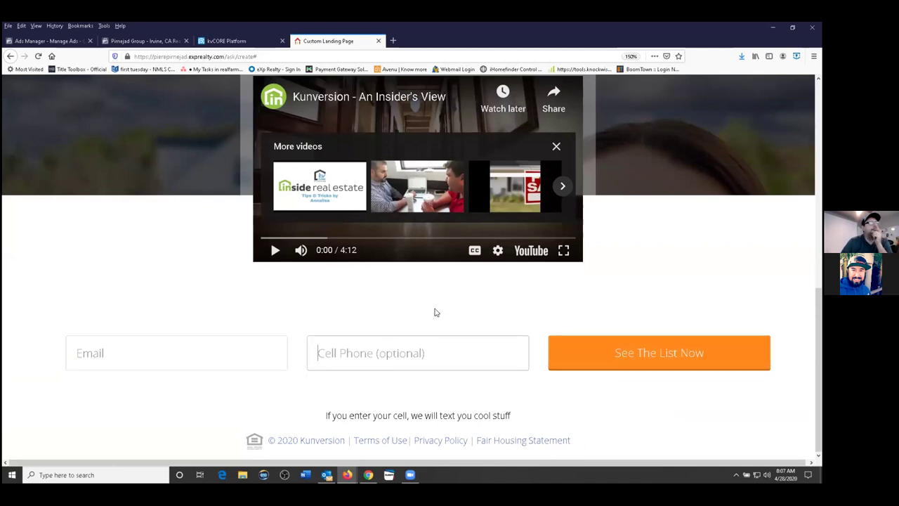
pyautogui.scroll(10, 432, 308)
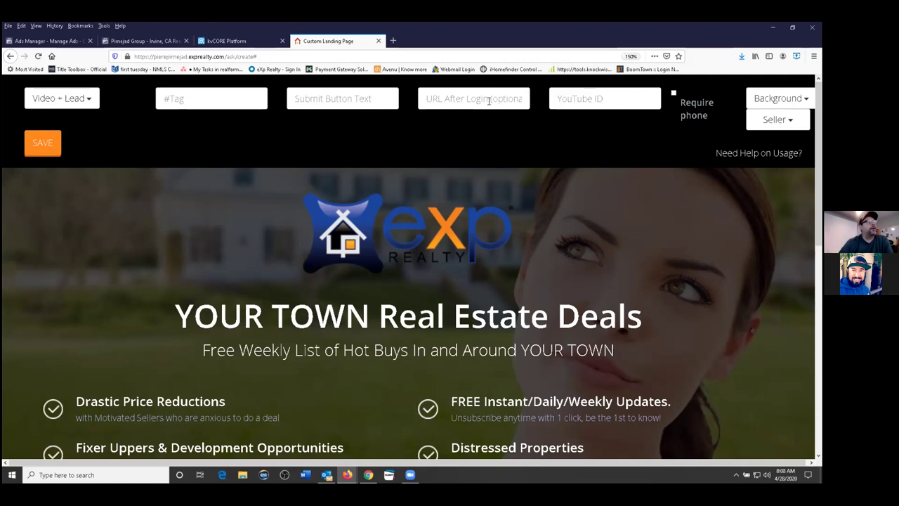
# Step: Return to kvCORE and review the Website Manager overview under Web & IDX
pyautogui.click(235, 41)
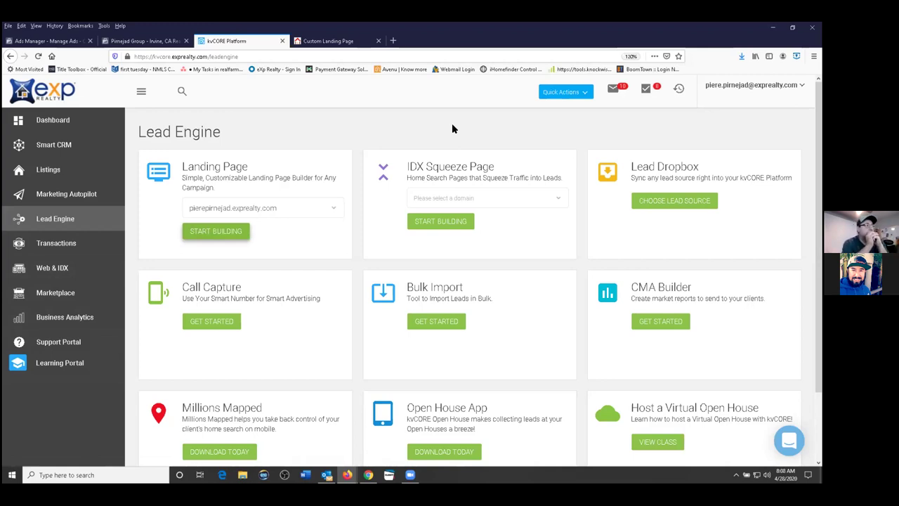
pyautogui.click(63, 270)
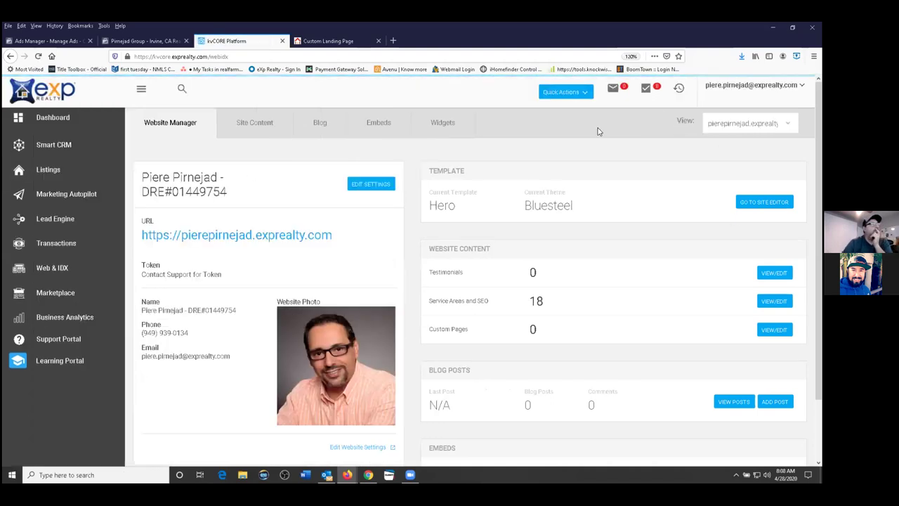
pyautogui.scroll(-1, 655, 279)
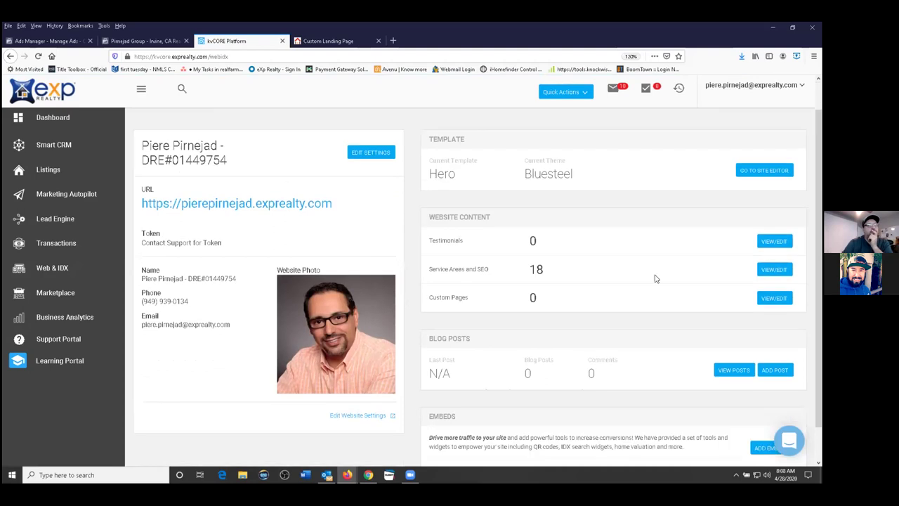
pyautogui.scroll(-1, 655, 278)
pyautogui.scroll(2, 634, 261)
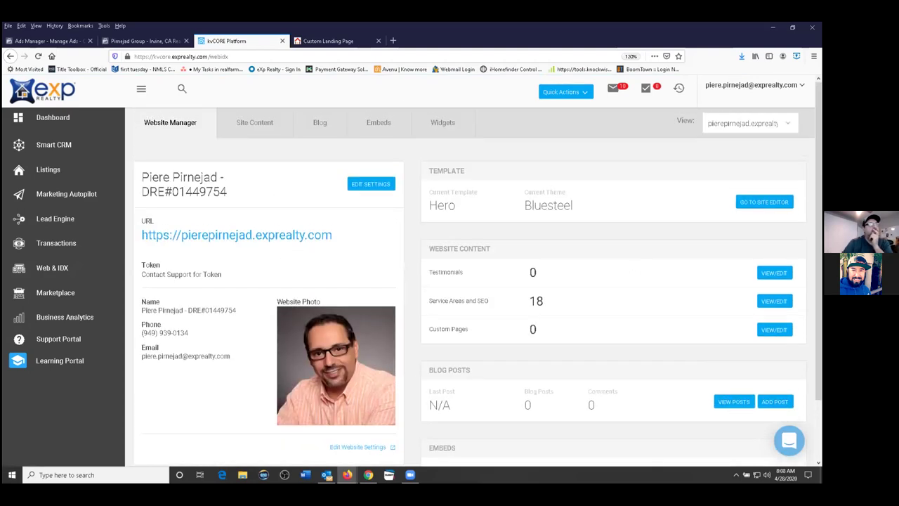
# Step: Check the account options and open the Custom Pages list within the website's site content
pyautogui.click(755, 85)
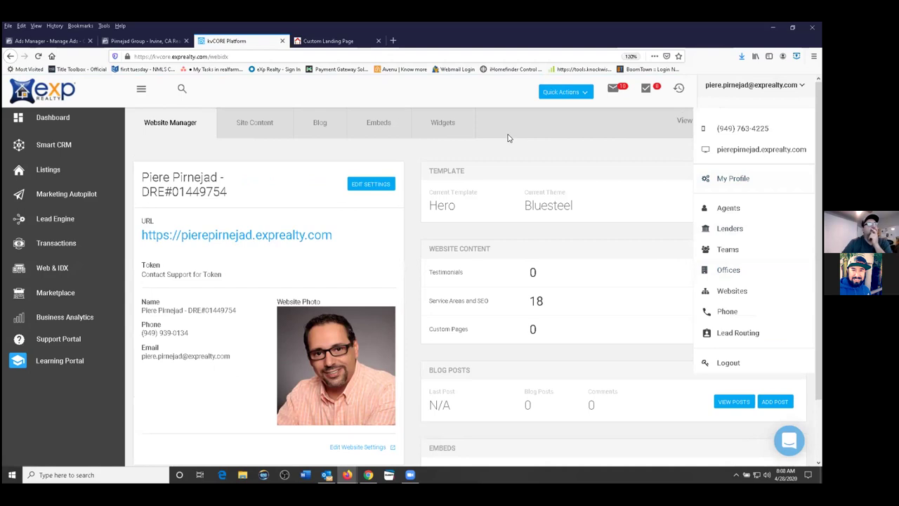
pyautogui.click(259, 126)
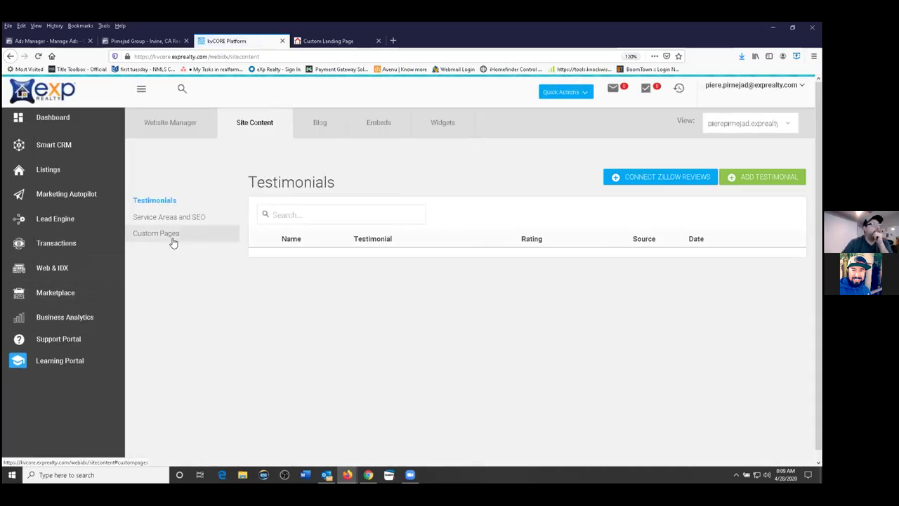
pyautogui.click(173, 239)
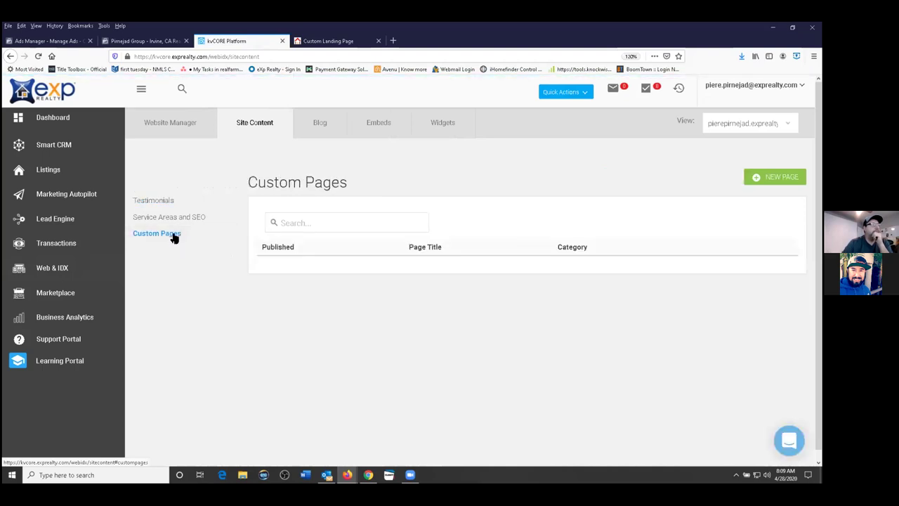
# Step: Start a new custom page, examine its title, content, URL, category, slug and meta tag fields, and close the form without saving
pyautogui.click(772, 177)
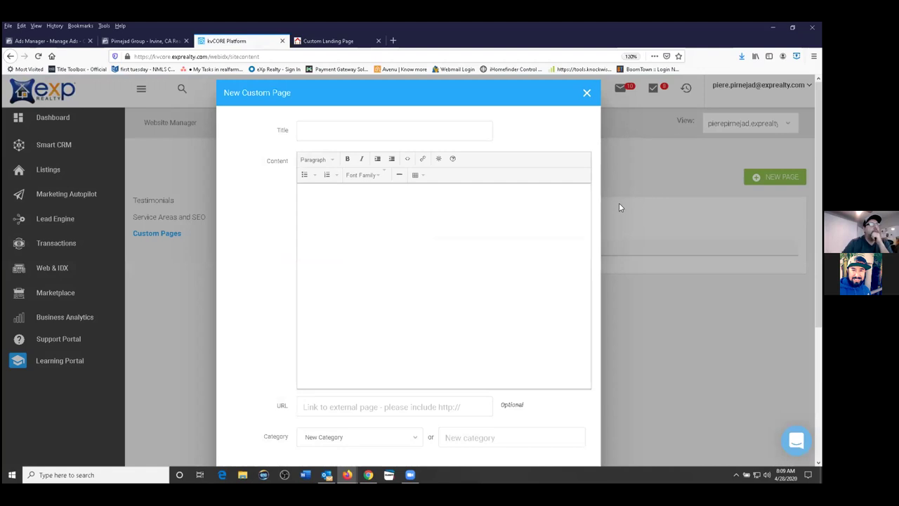
pyautogui.scroll(-5, 559, 231)
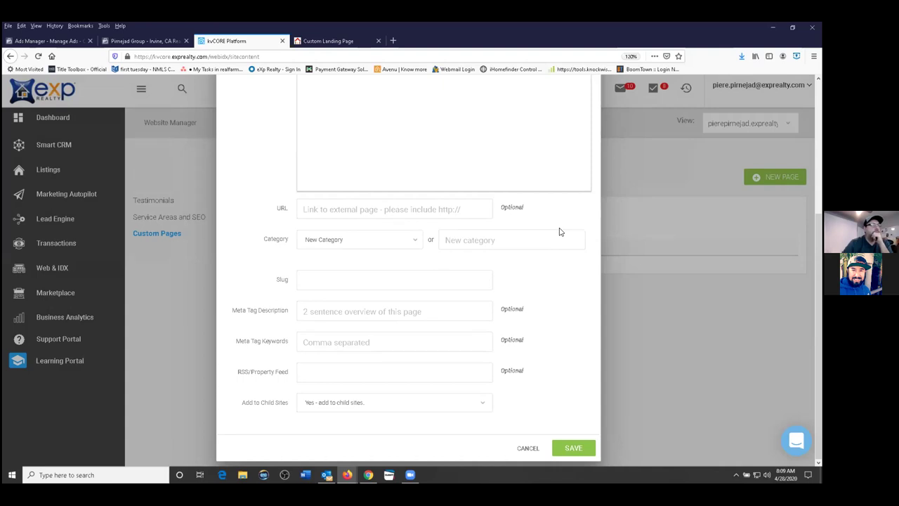
pyautogui.scroll(5, 559, 231)
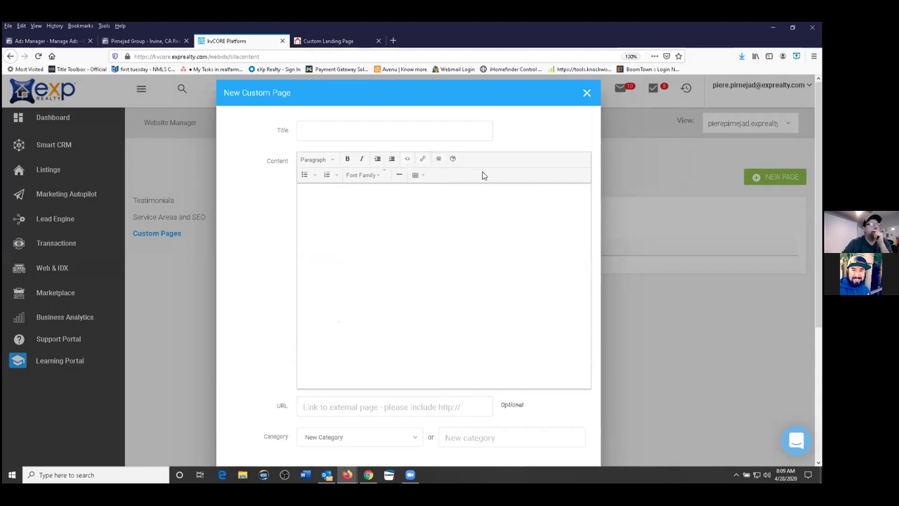
pyautogui.scroll(-5, 516, 185)
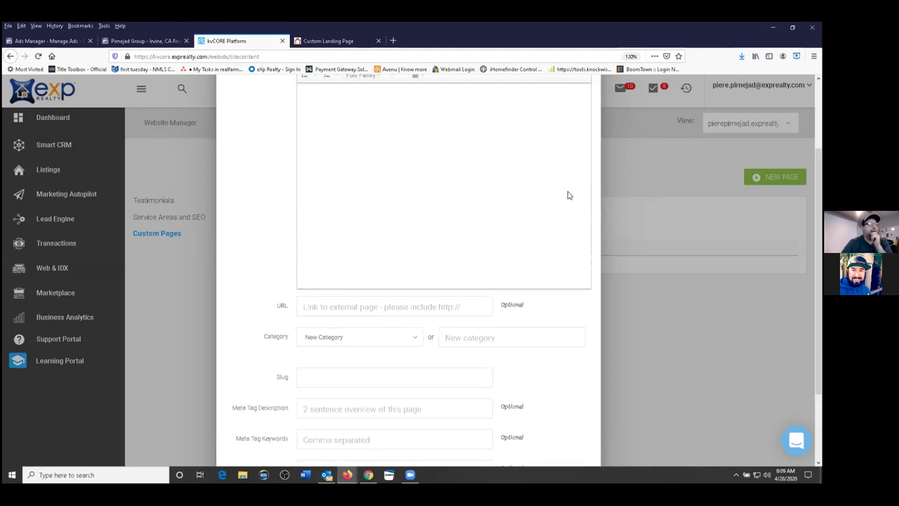
pyautogui.scroll(-2, 569, 196)
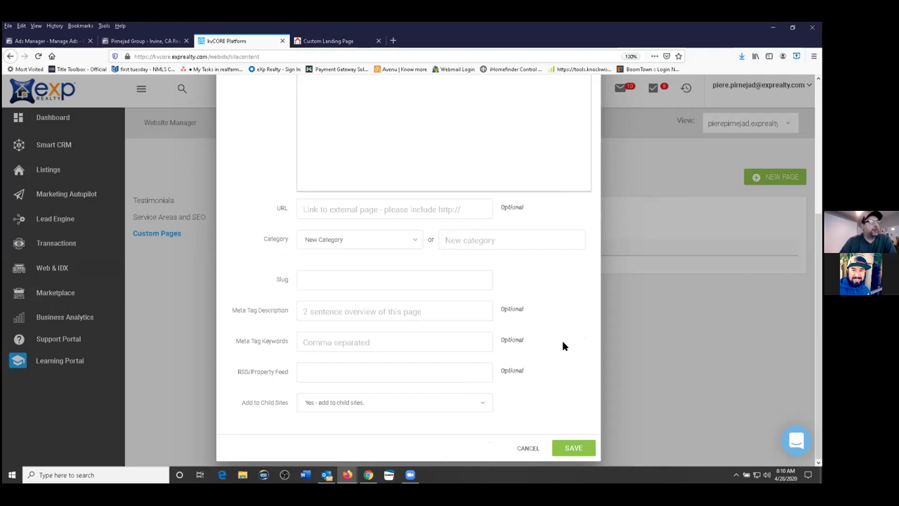
pyautogui.scroll(1, 562, 343)
pyautogui.scroll(3, 563, 343)
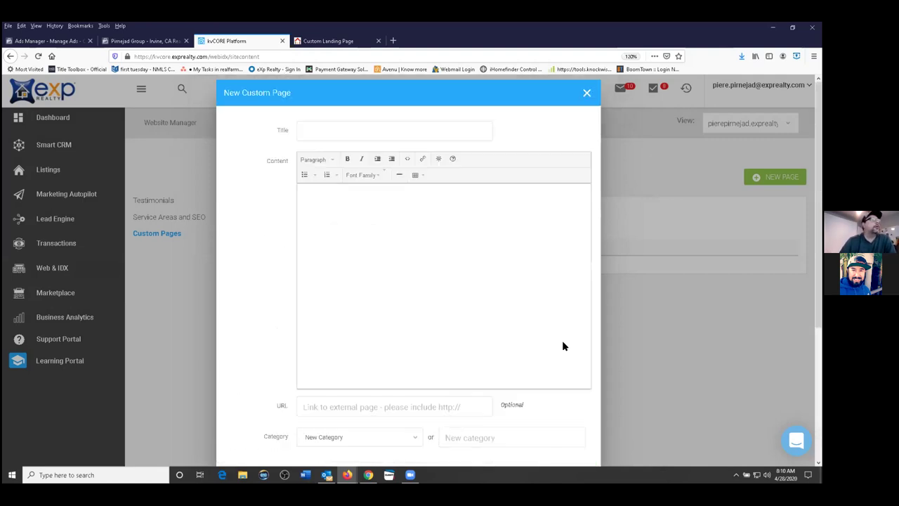
pyautogui.scroll(-3, 471, 253)
pyautogui.scroll(3, 472, 255)
pyautogui.scroll(-3, 471, 256)
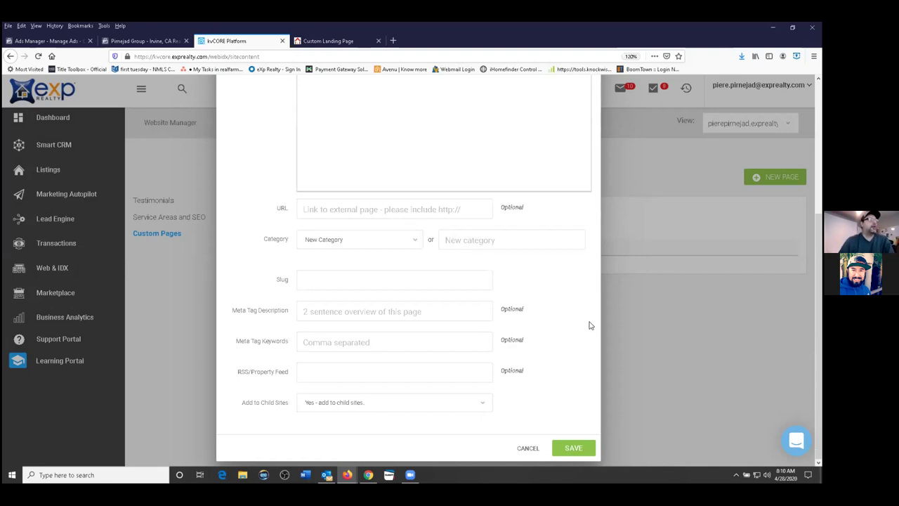
pyautogui.scroll(5, 590, 325)
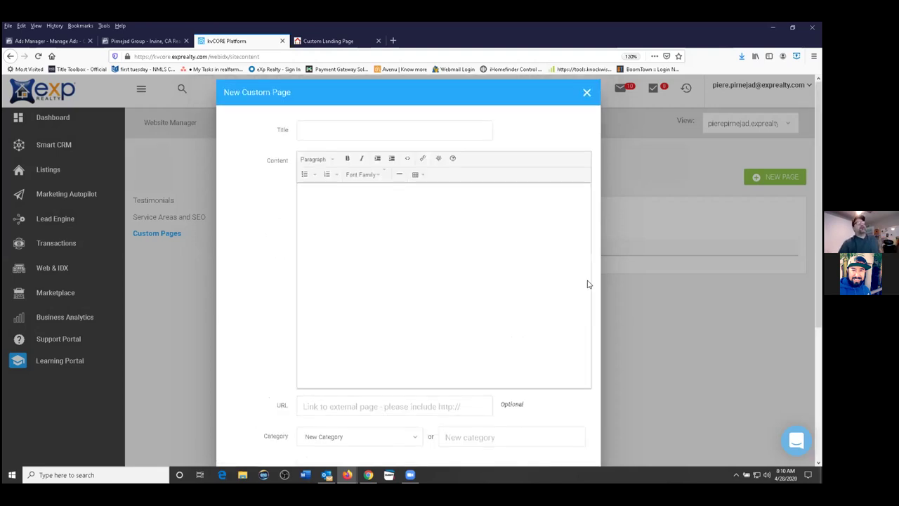
pyautogui.click(587, 93)
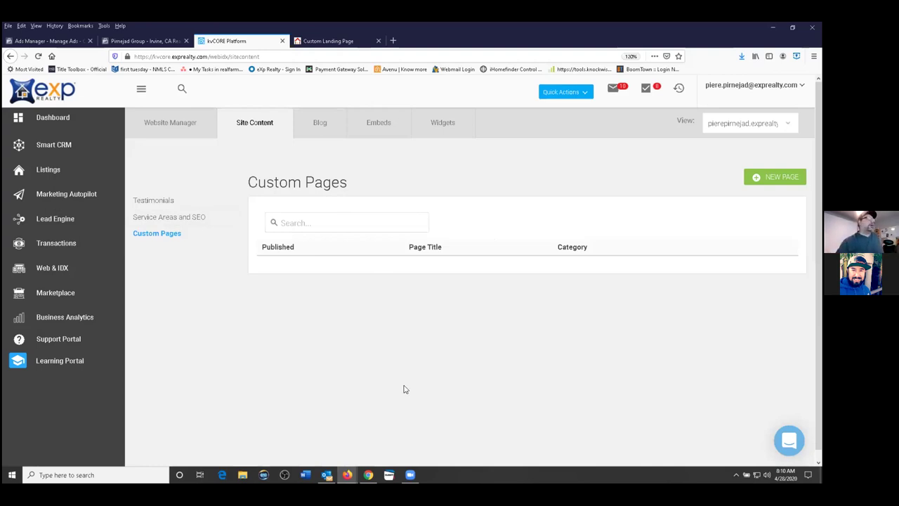
# Step: Open the website's Embeds section
pyautogui.scroll(-1, 403, 388)
pyautogui.scroll(1, 211, 320)
pyautogui.click(387, 130)
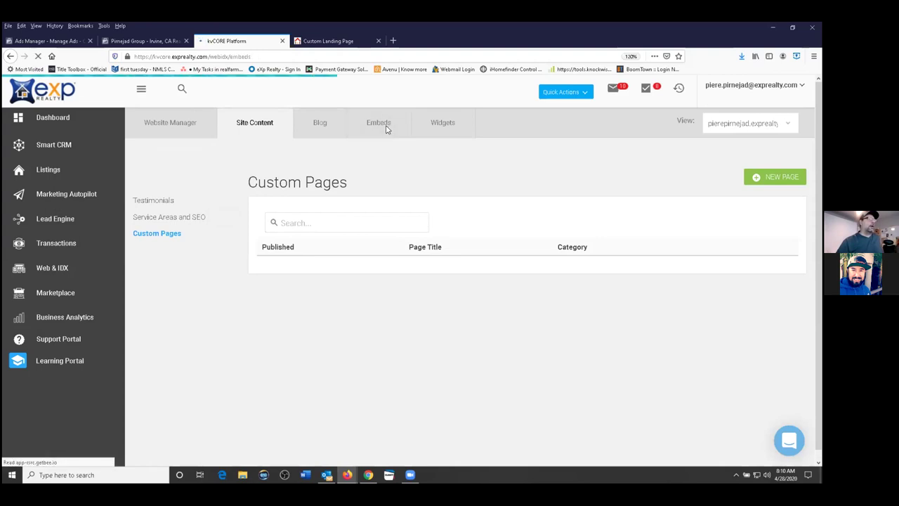